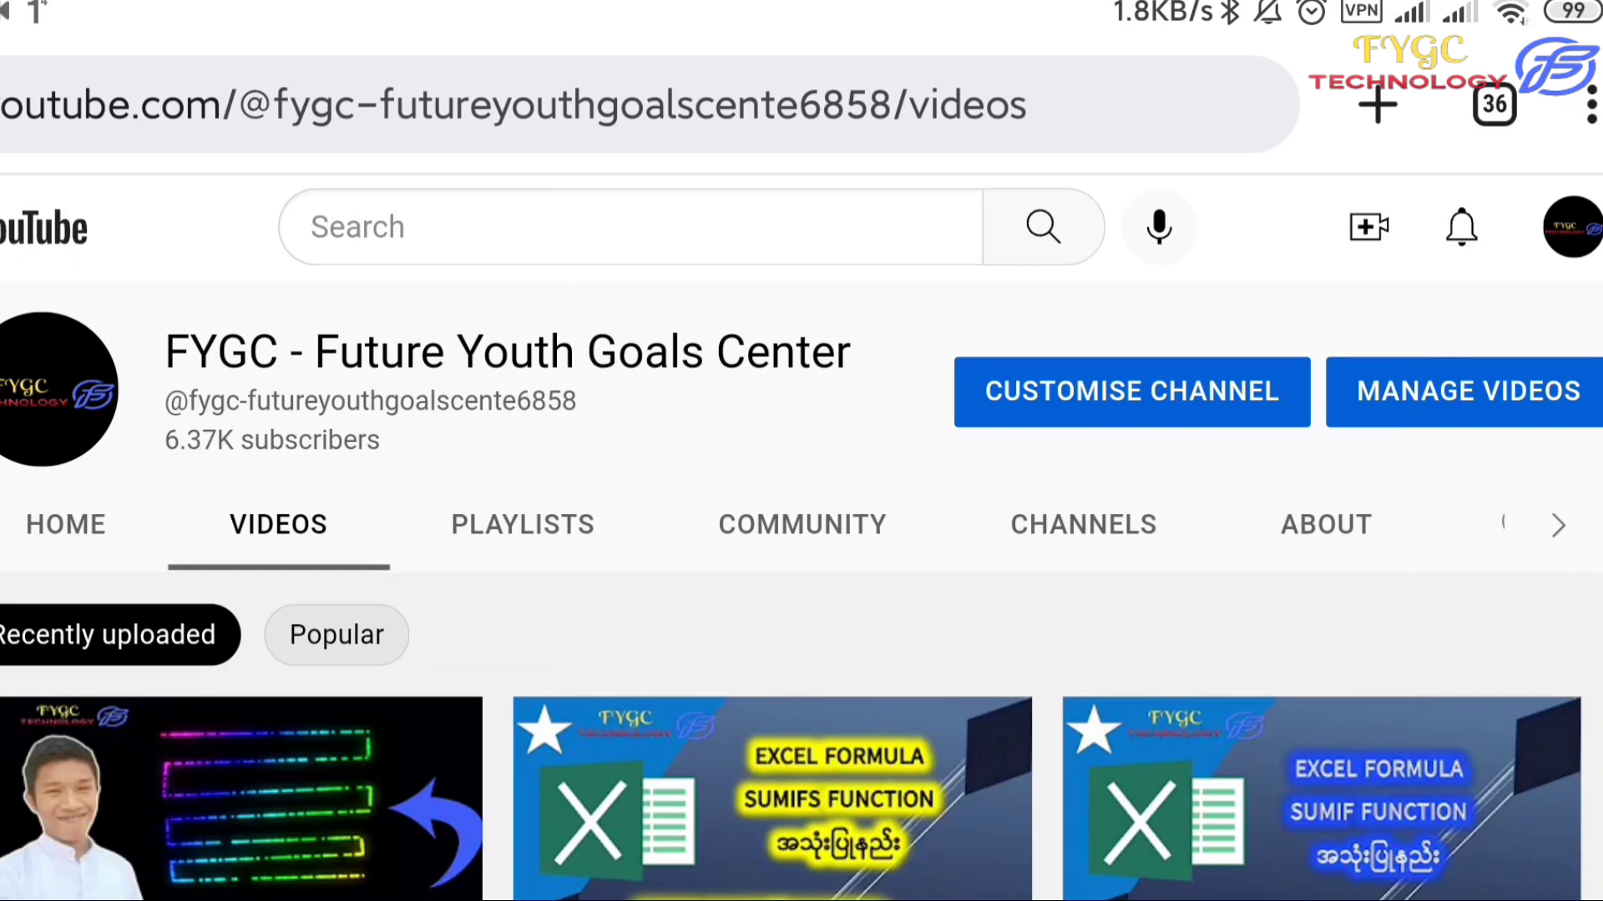
Step: Scroll down to bring the DAY FUNCTION sheet with the 12/10/2022 example into view
{"action": "scroll", "coordinate": [801, 501], "scroll_direction": "down", "scroll_amount": 10}
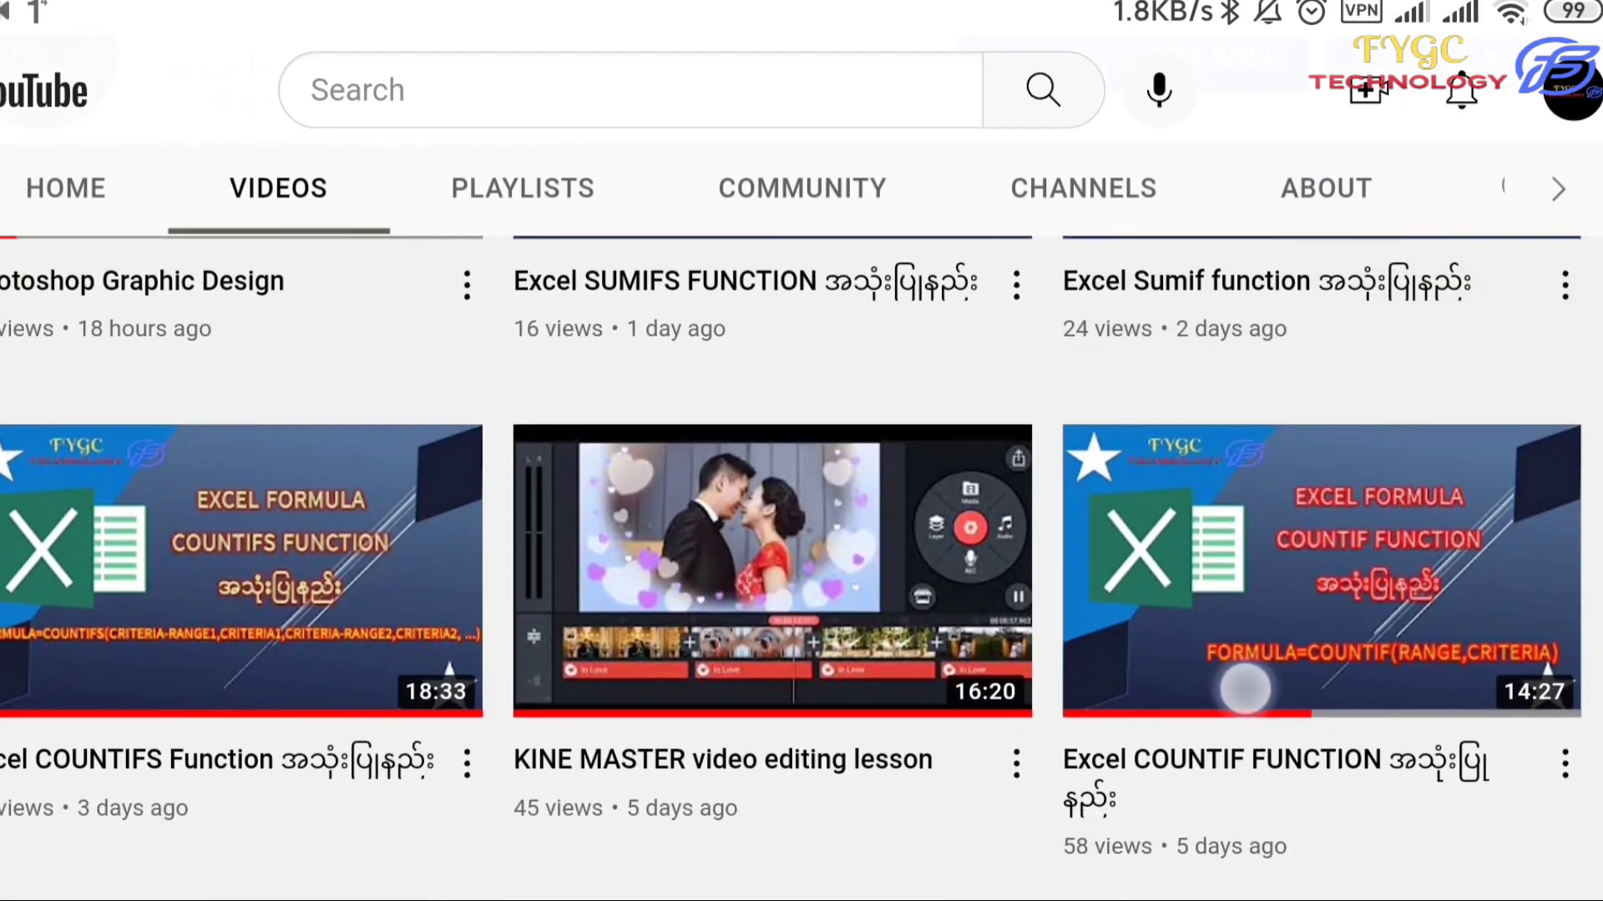
{"action": "scroll", "coordinate": [801, 501], "scroll_direction": "down", "scroll_amount": 5}
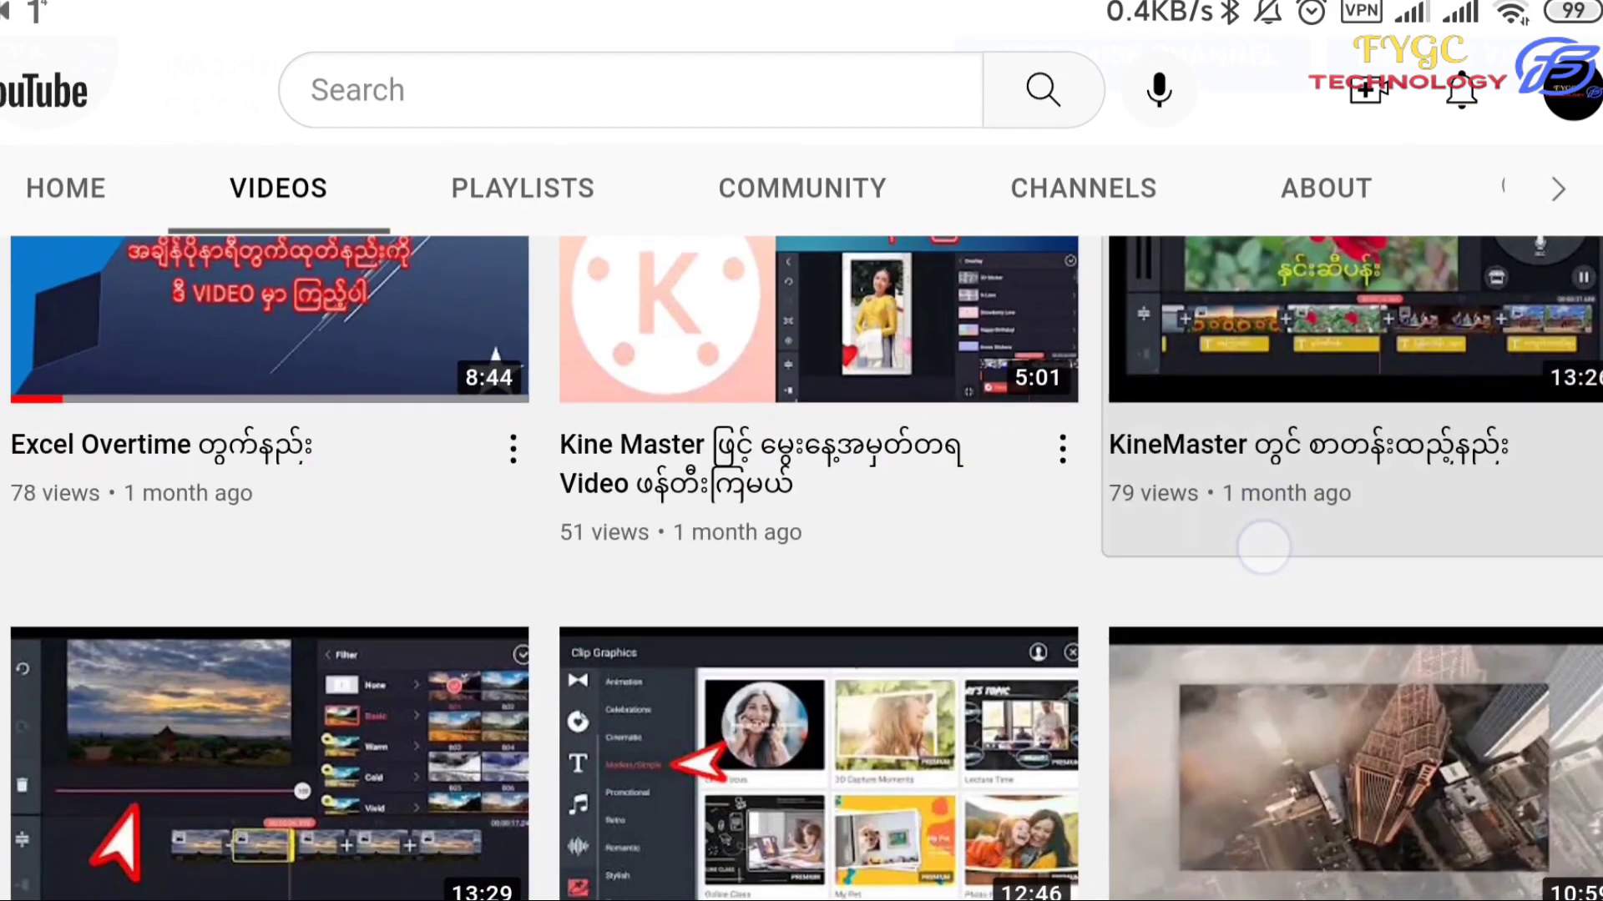
{"action": "scroll", "coordinate": [1260, 647], "scroll_direction": "down", "scroll_amount": 5}
{"action": "scroll", "coordinate": [1302, 493], "scroll_direction": "down", "scroll_amount": 5}
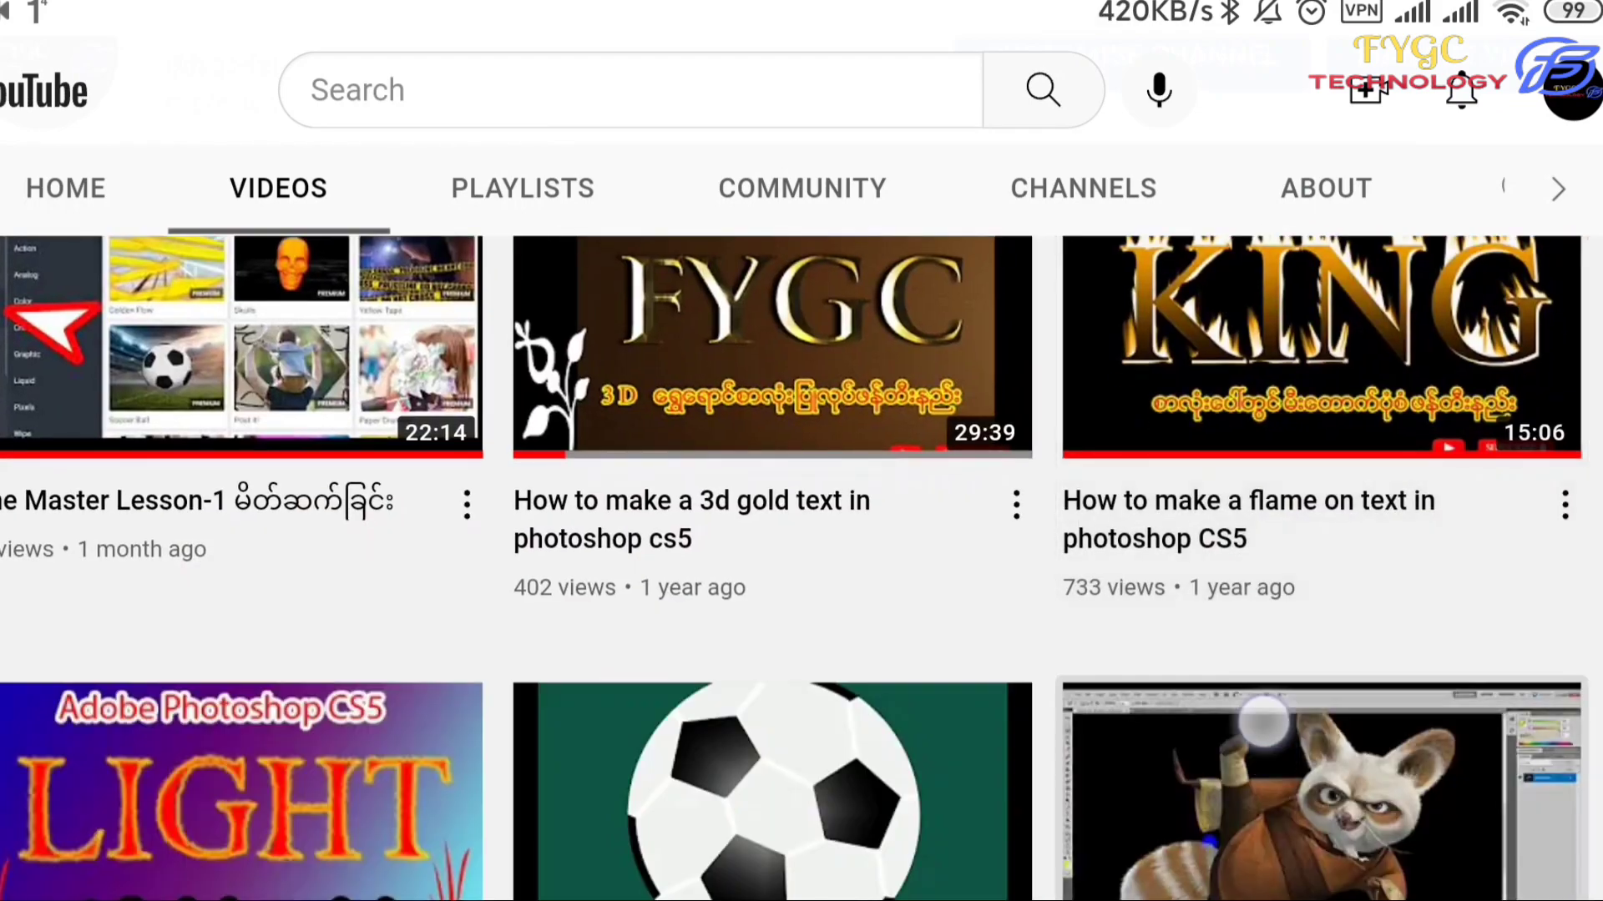
{"action": "scroll", "coordinate": [1237, 526], "scroll_direction": "down", "scroll_amount": 3}
{"action": "scroll", "coordinate": [1237, 636], "scroll_direction": "down", "scroll_amount": 3}
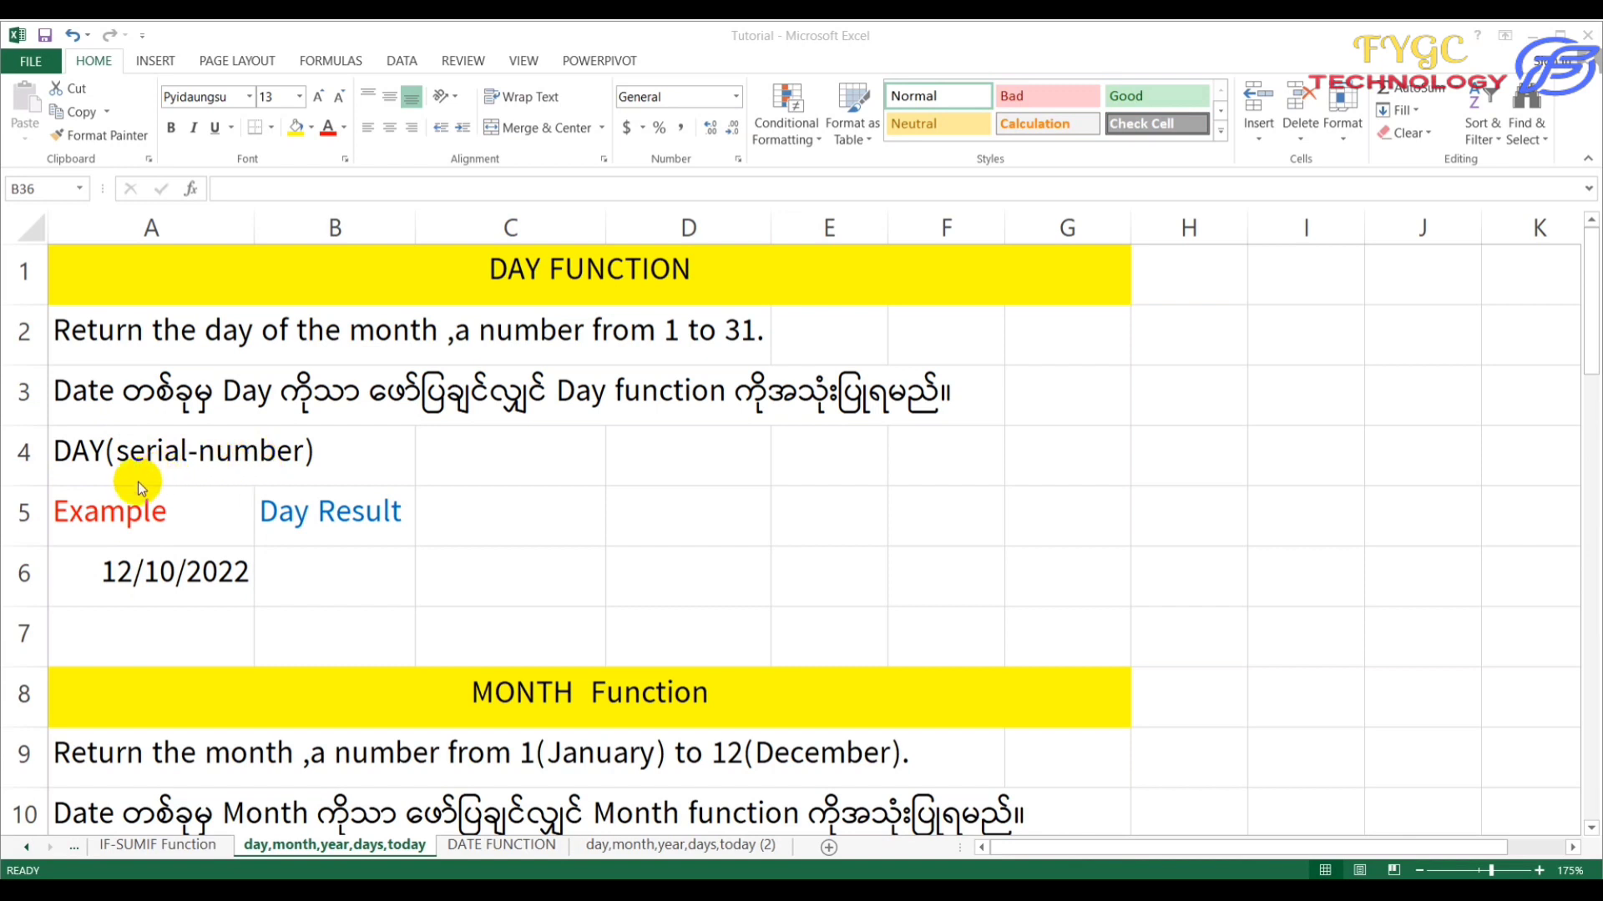
Step: Format the example date 12/10/2022 in cell A6 as Short Date
{"action": "left_click", "coordinate": [168, 570]}
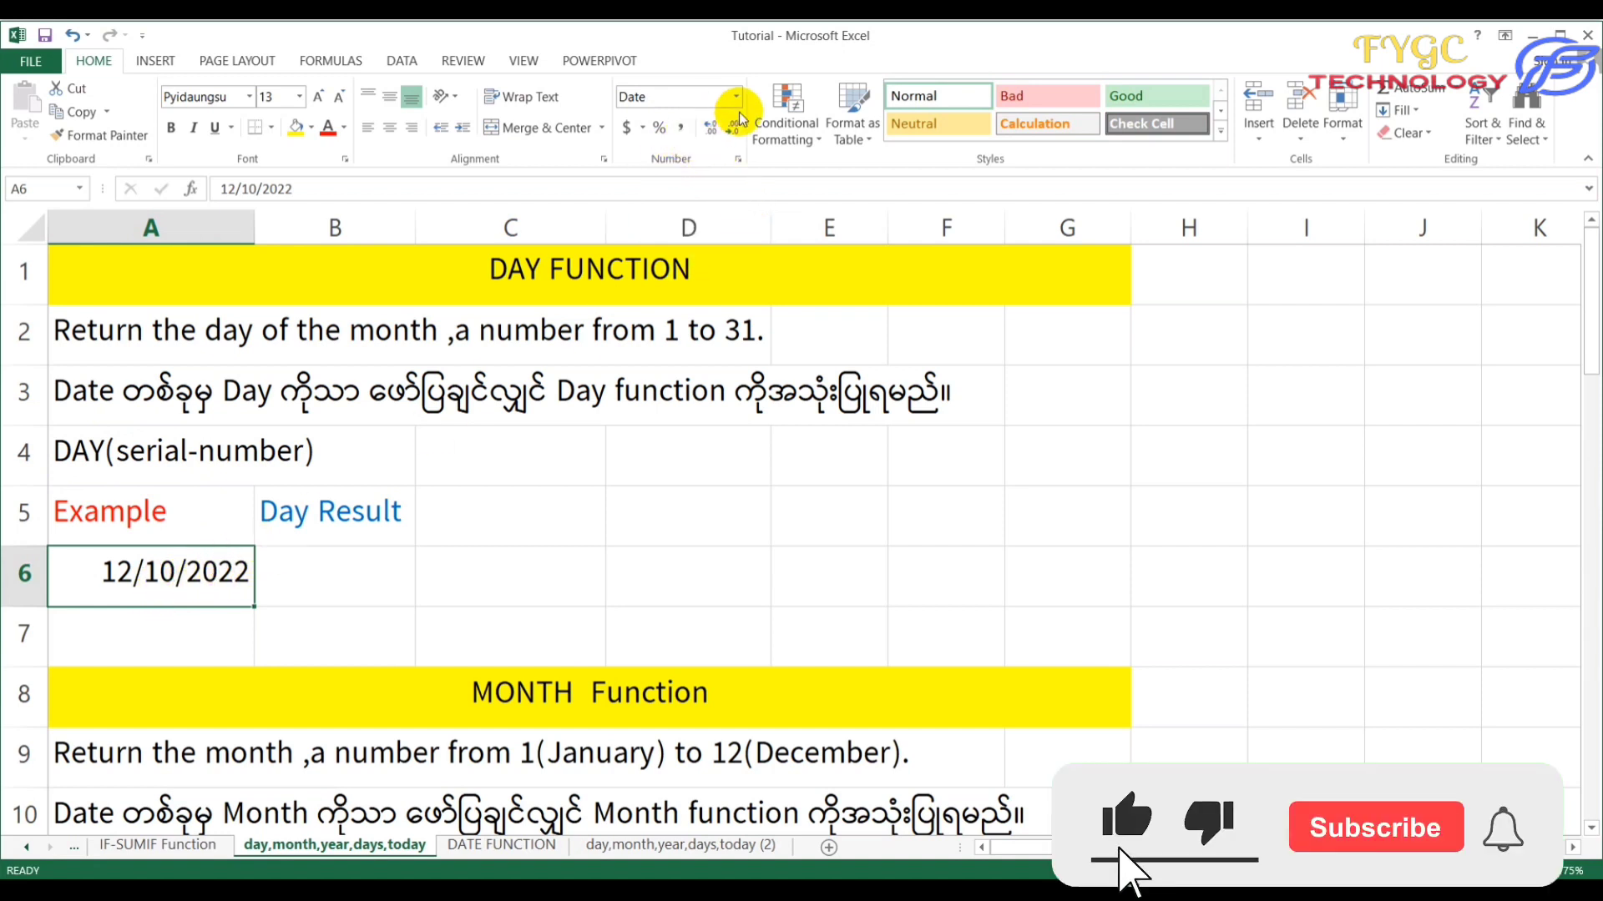
{"action": "left_click", "coordinate": [737, 98]}
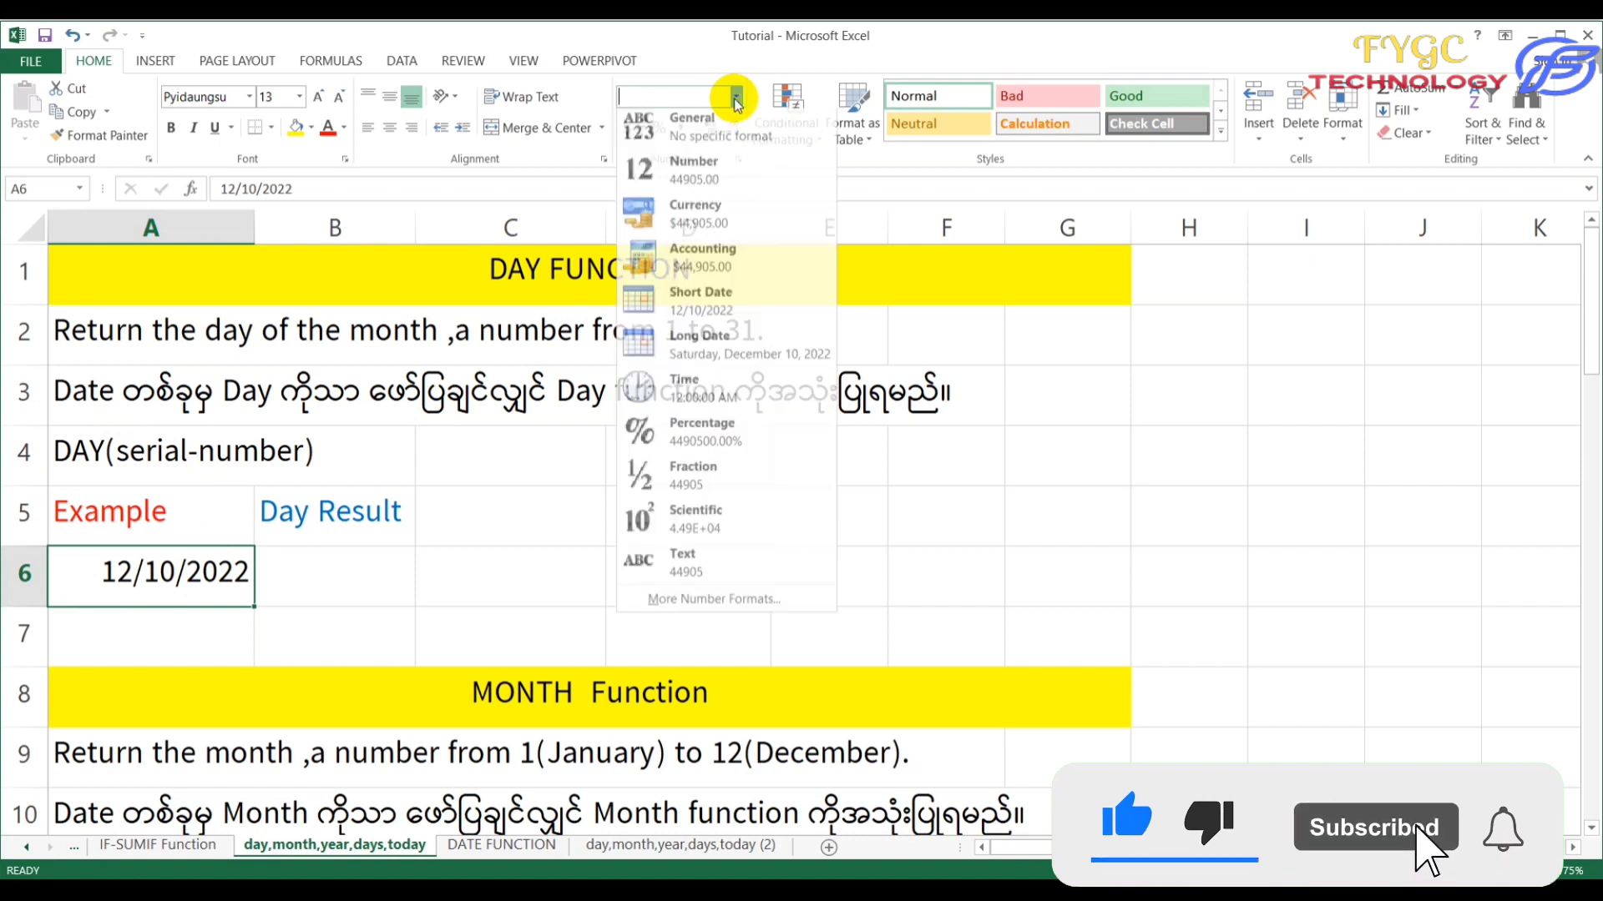
{"action": "left_click", "coordinate": [734, 307]}
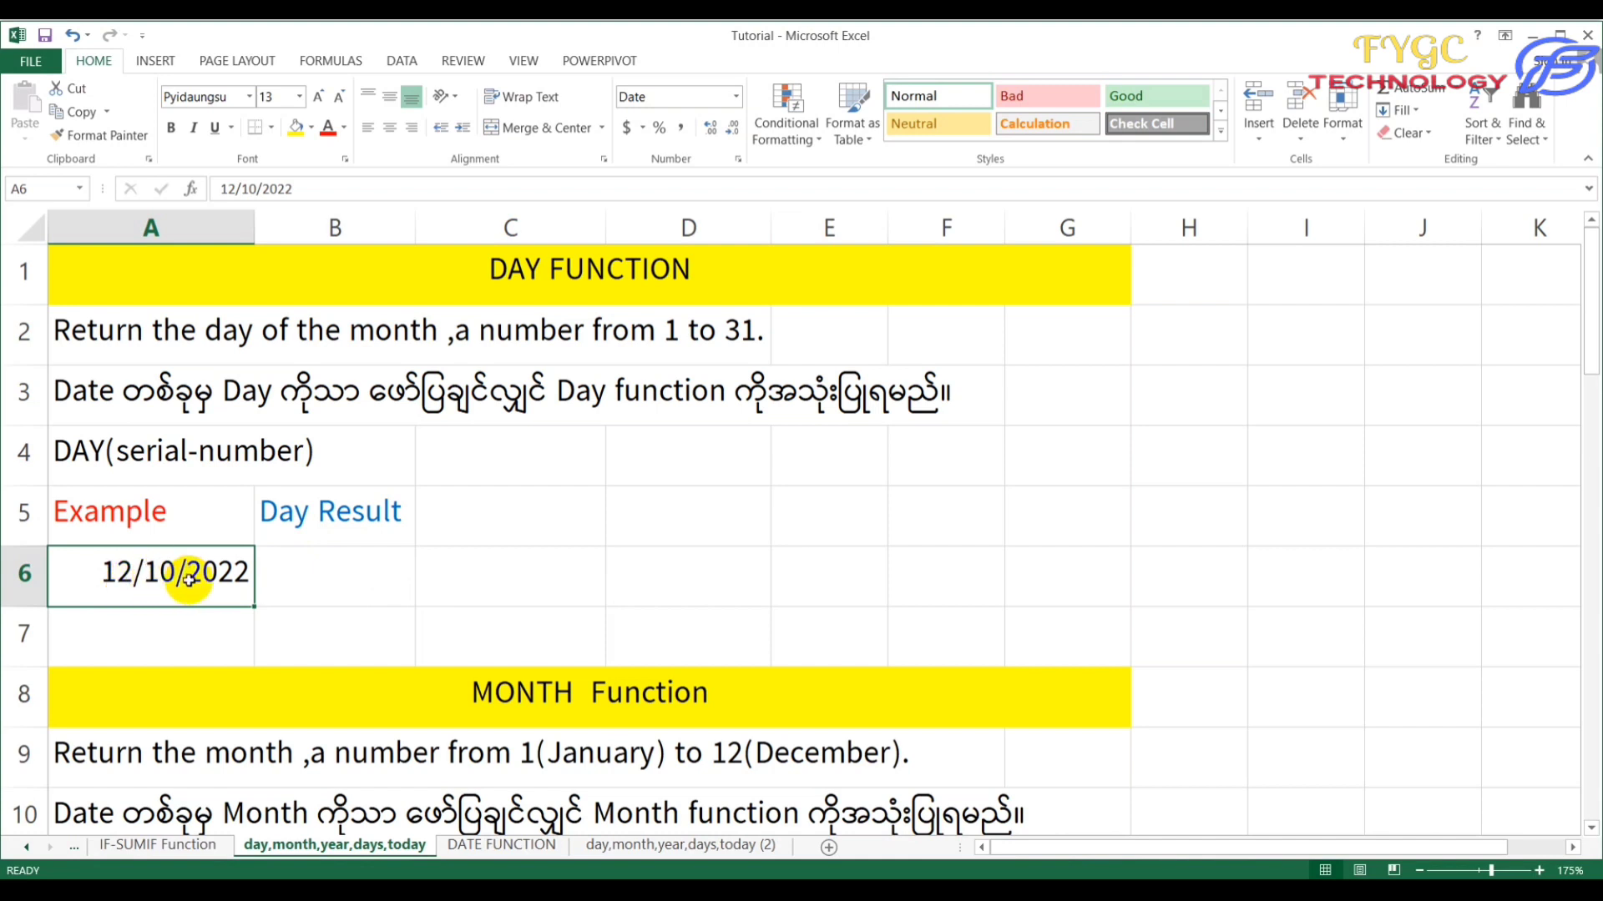
Step: Enter =DAY(A6) in B6 so the Day Result shows 10
{"action": "left_click", "coordinate": [327, 582]}
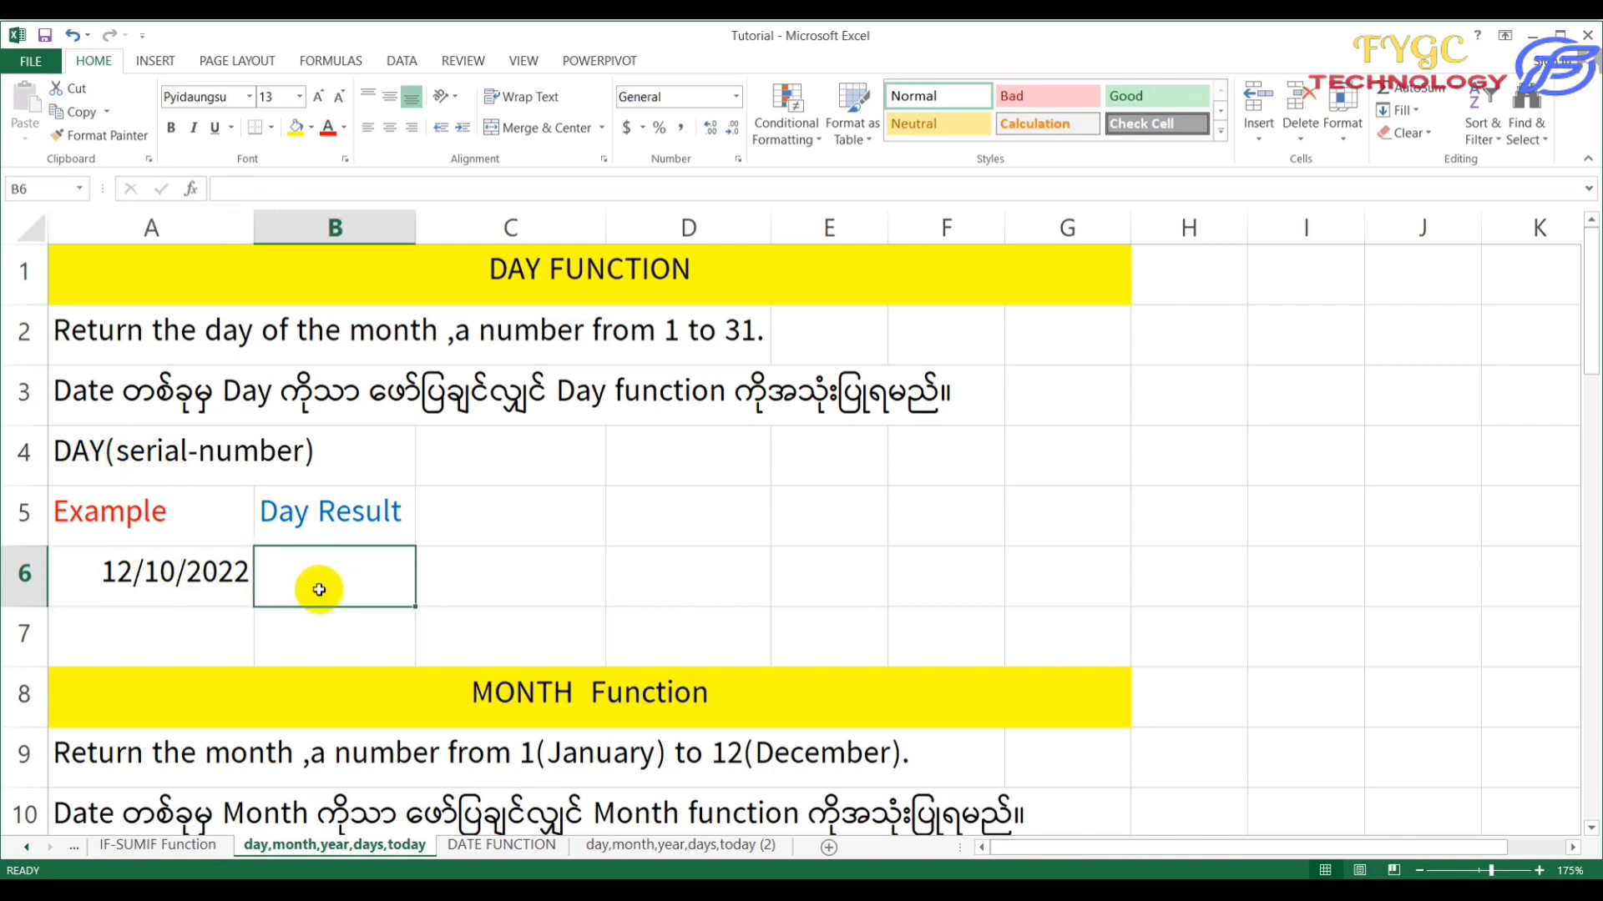
{"action": "type", "text": "="}
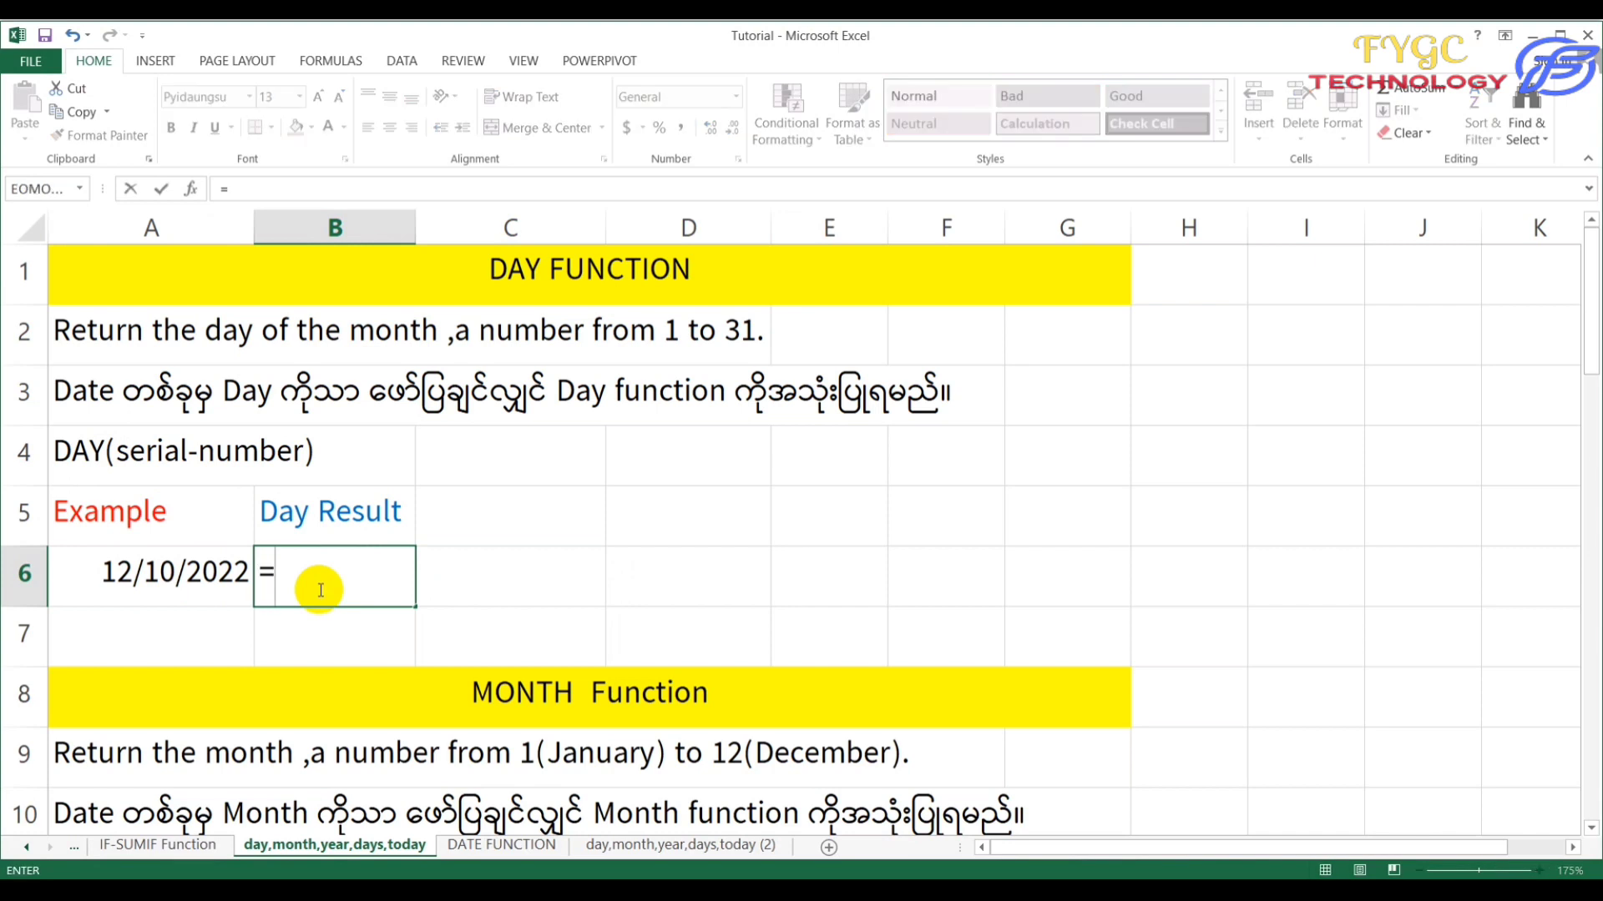
{"action": "type", "text": "day"}
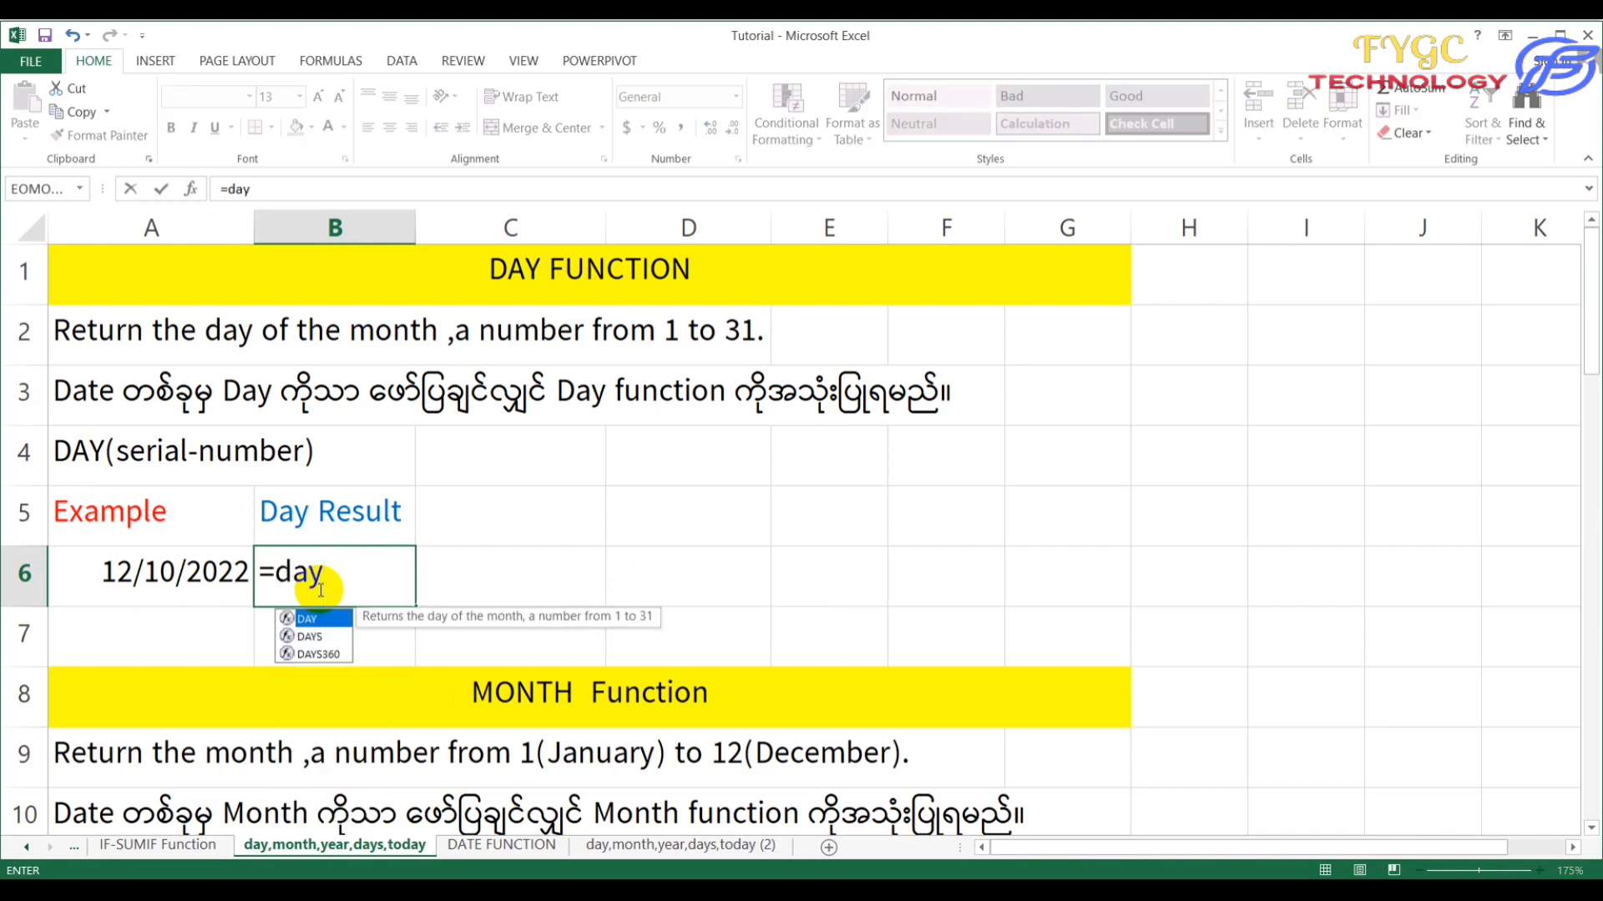
{"action": "type", "text": "("}
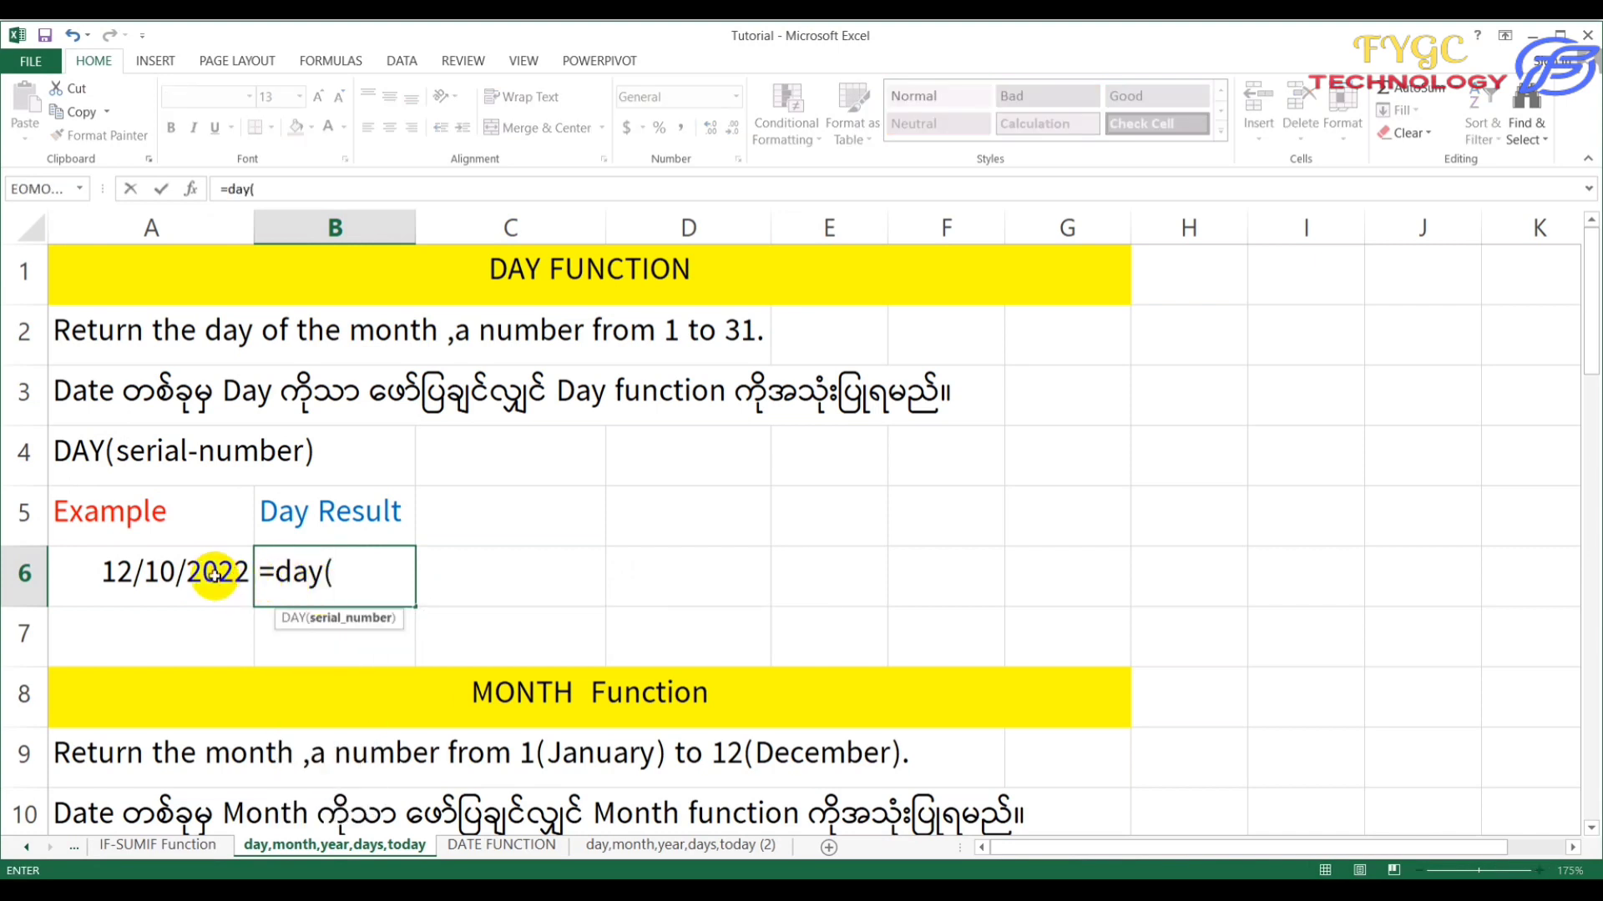
{"action": "left_click", "coordinate": [184, 570]}
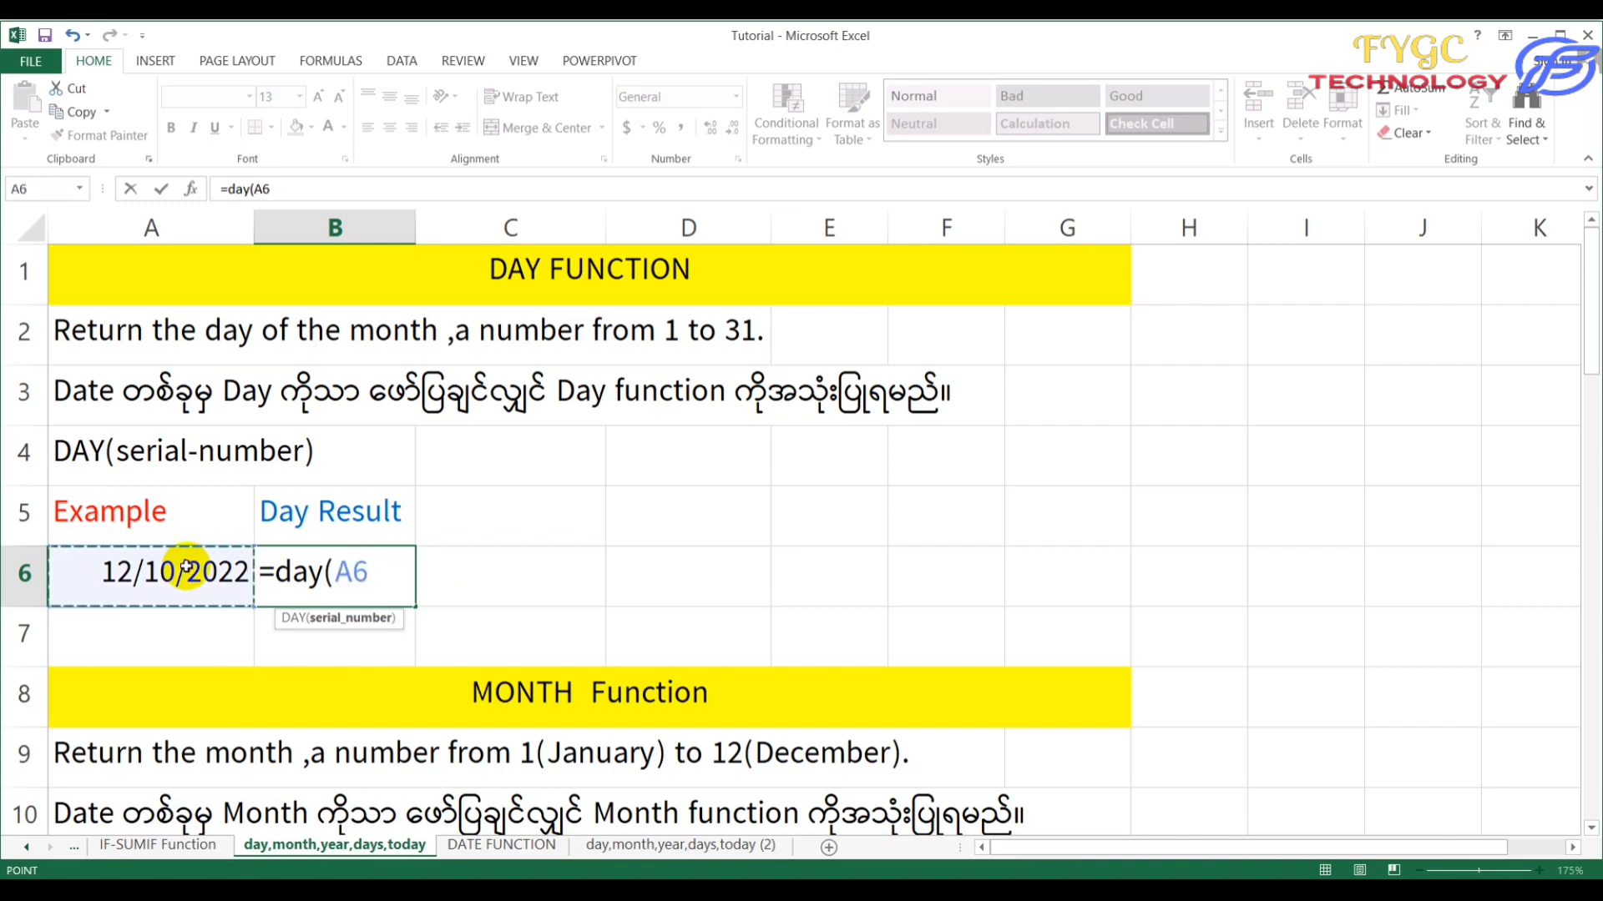
{"action": "type", "text": ")"}
{"action": "key", "text": "Return"}
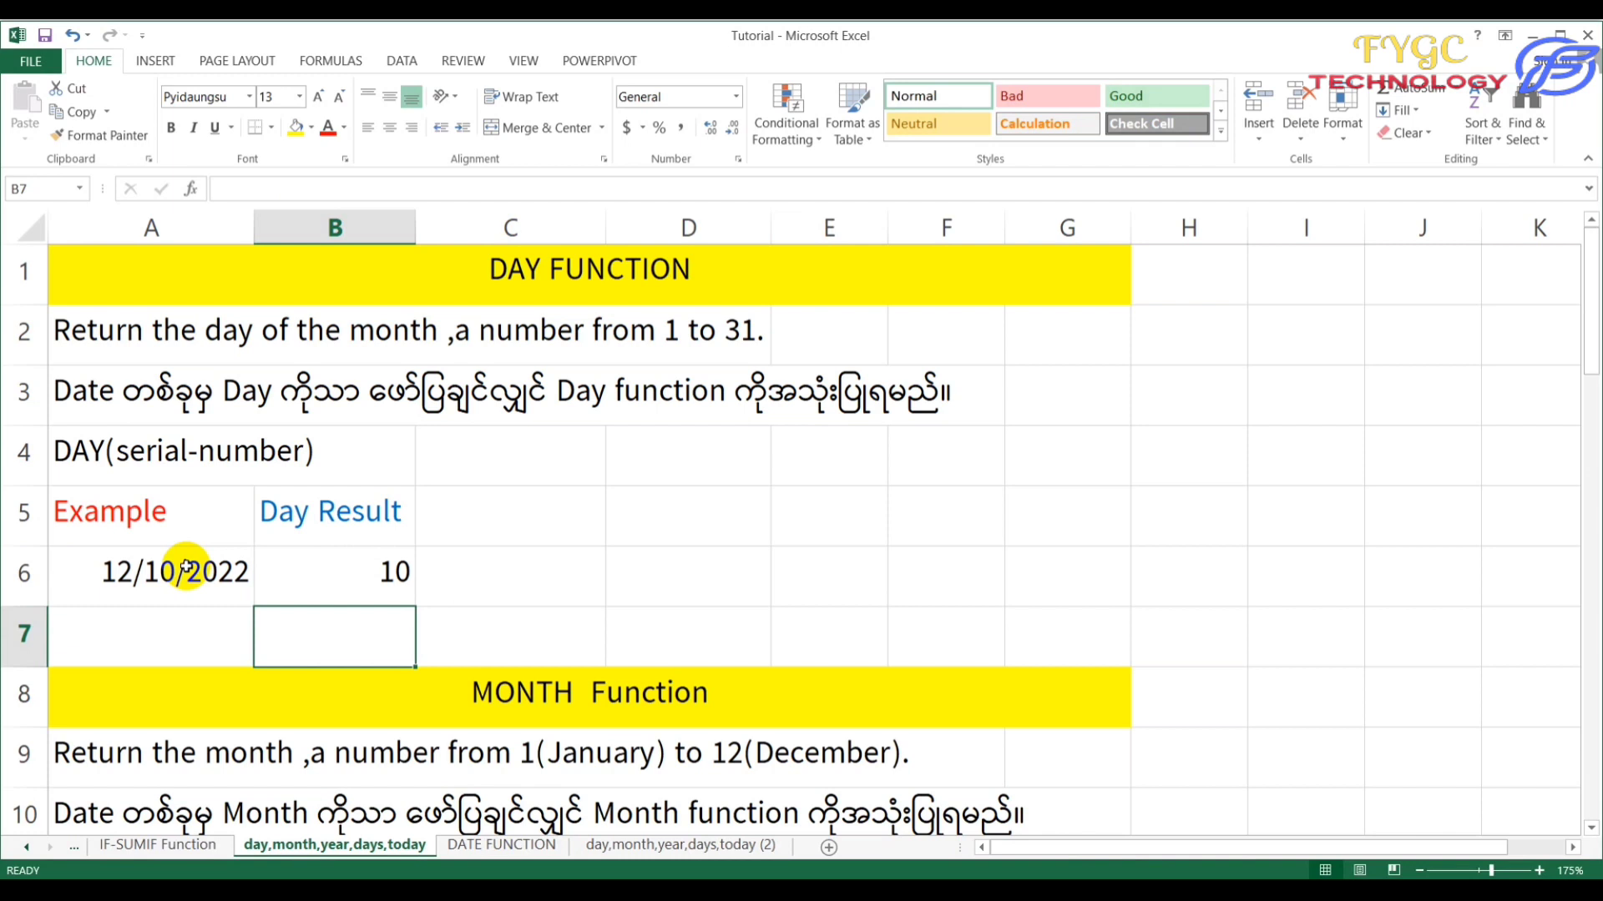
{"action": "left_click", "coordinate": [351, 567]}
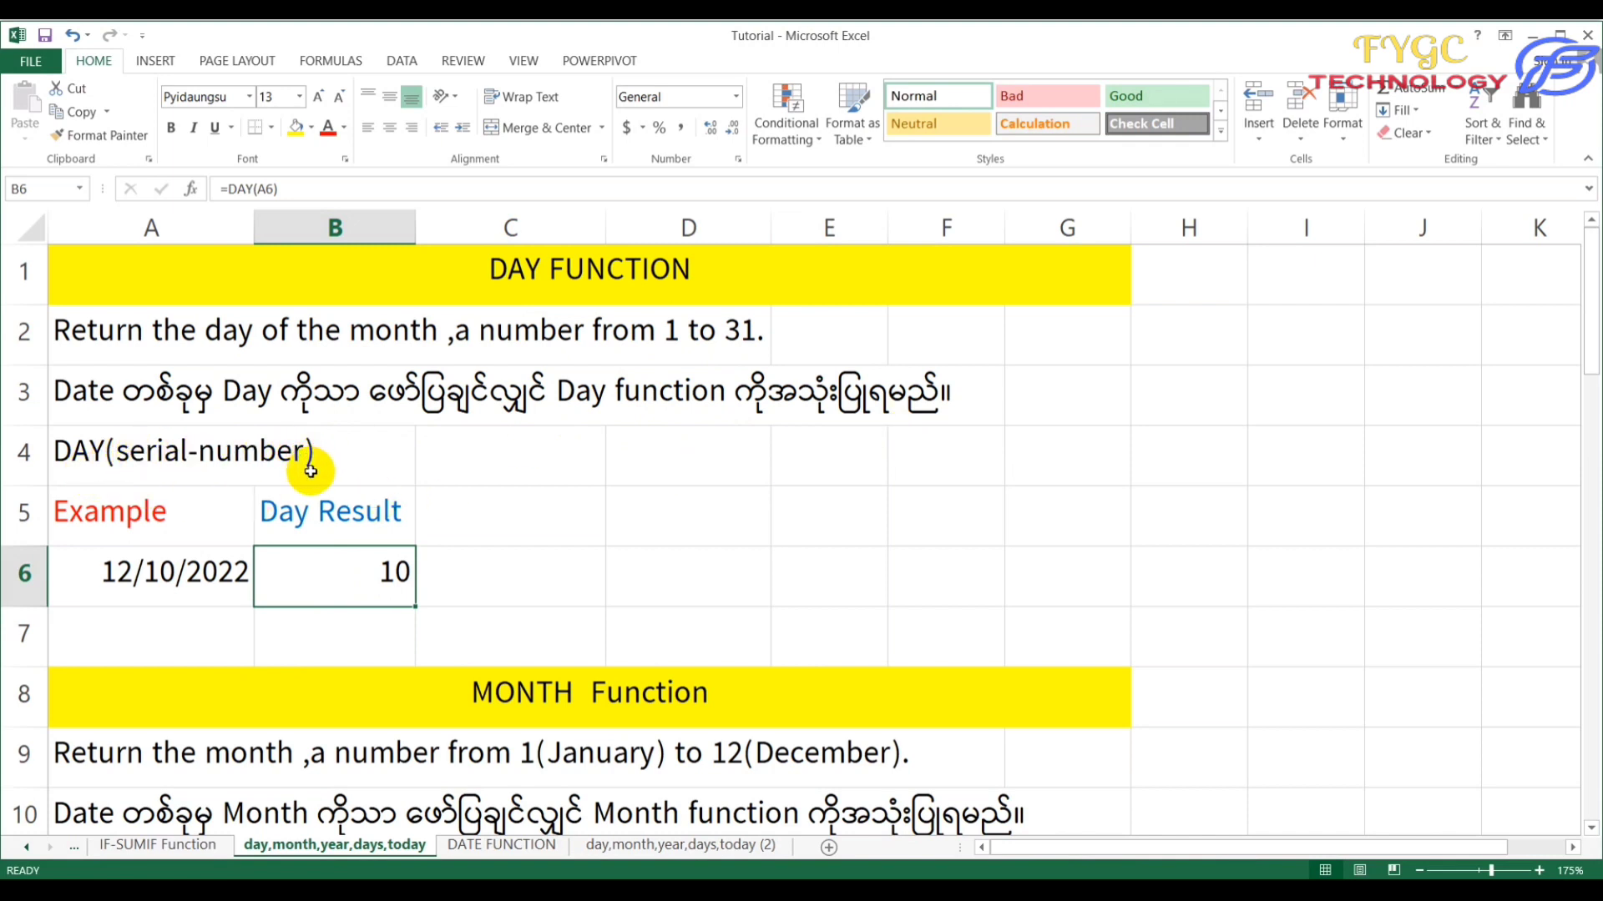
Step: In the MONTH section, enter =MONTH(A13) in B13, returning 12
{"action": "scroll", "coordinate": [361, 515], "scroll_direction": "down", "scroll_amount": 2}
{"action": "scroll", "coordinate": [361, 515], "scroll_direction": "down", "scroll_amount": 1}
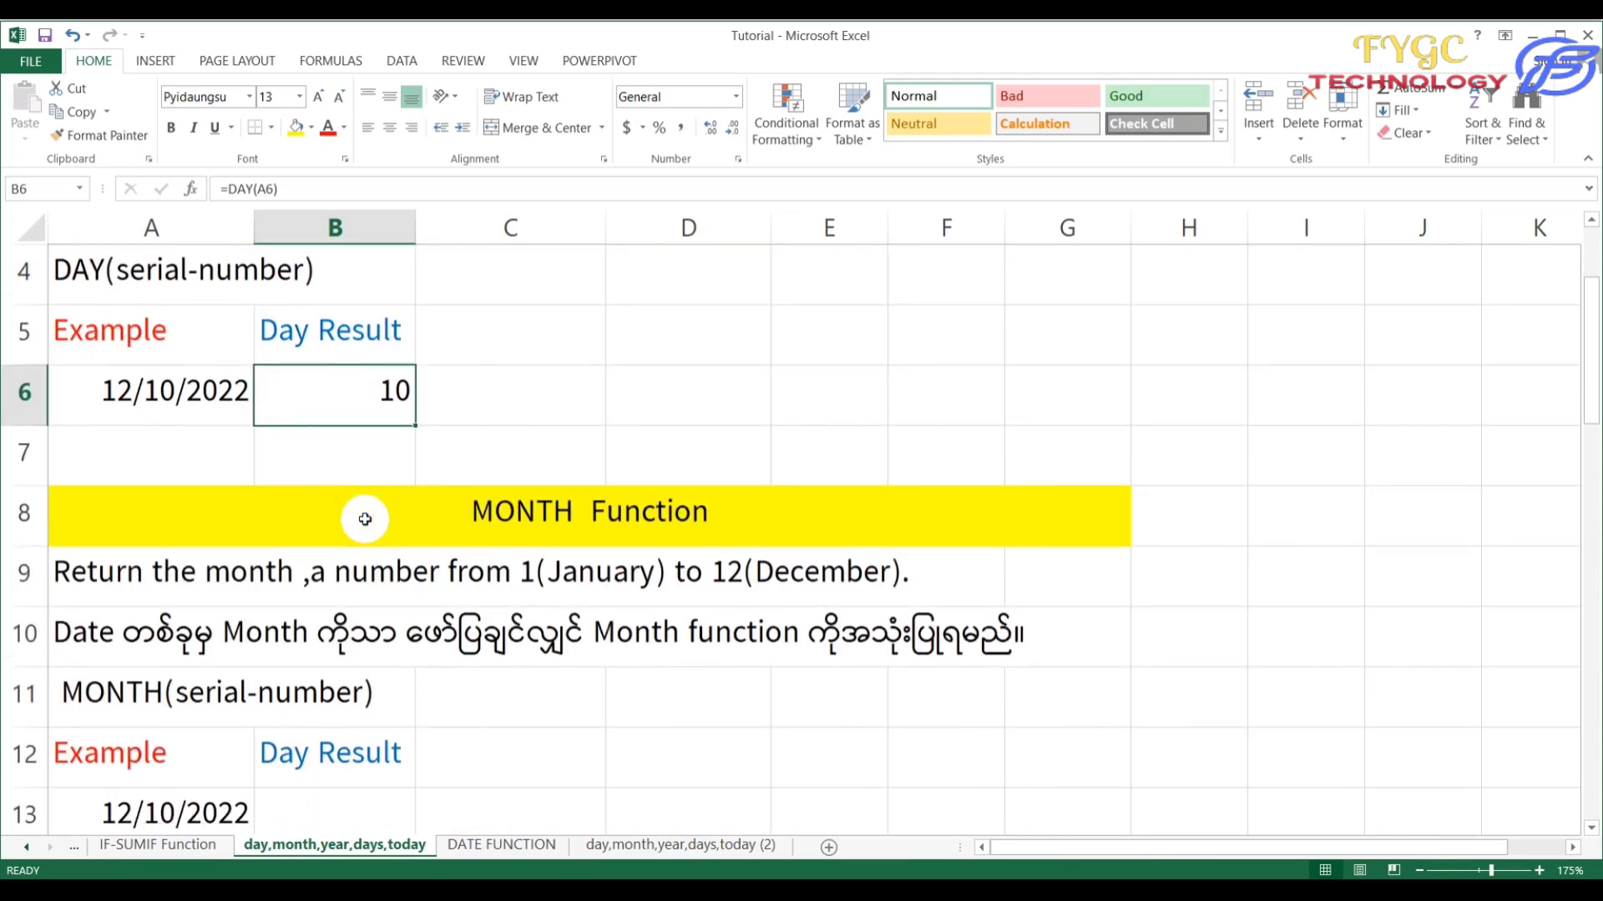
{"action": "scroll", "coordinate": [365, 519], "scroll_direction": "down", "scroll_amount": 2}
{"action": "scroll", "coordinate": [365, 519], "scroll_direction": "down", "scroll_amount": 1}
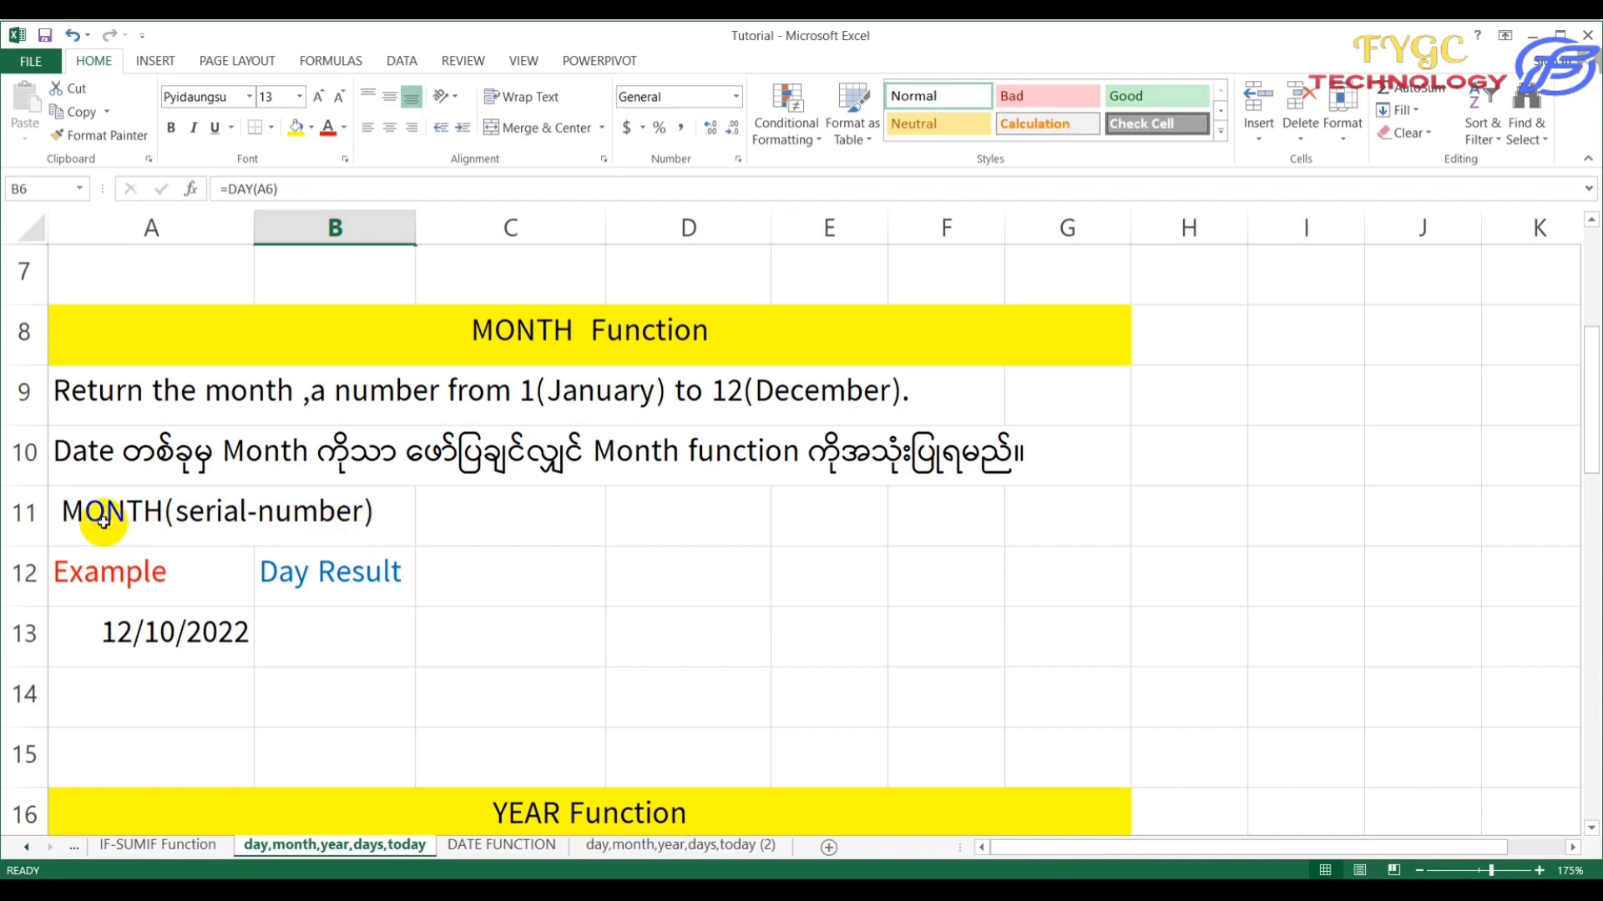
{"action": "left_click", "coordinate": [306, 640]}
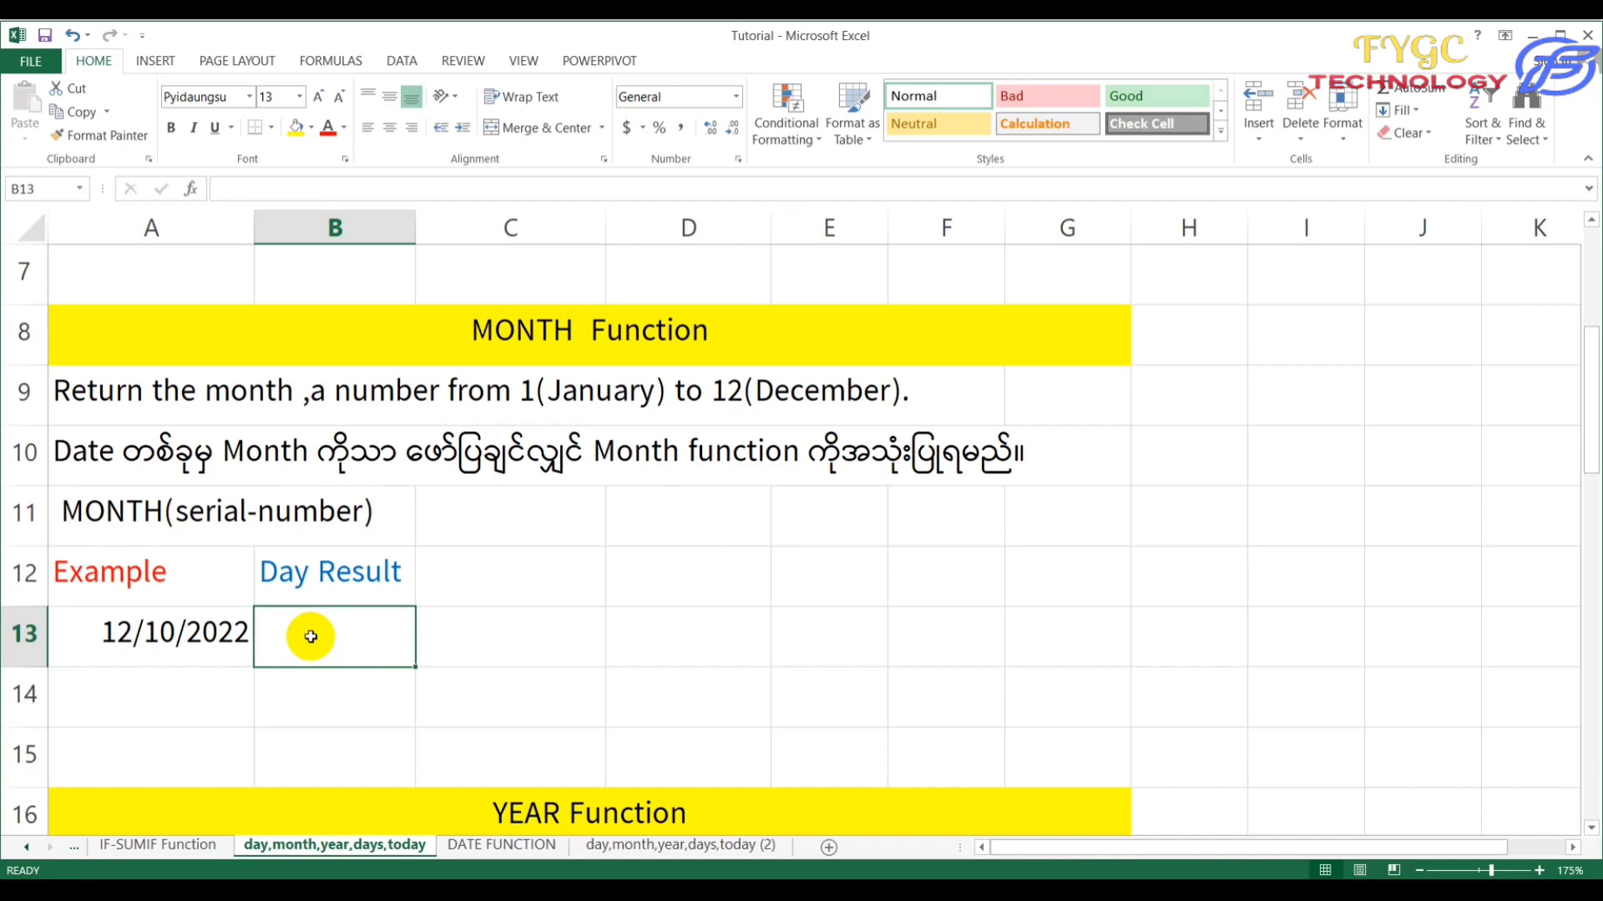
{"action": "type", "text": "=mont"}
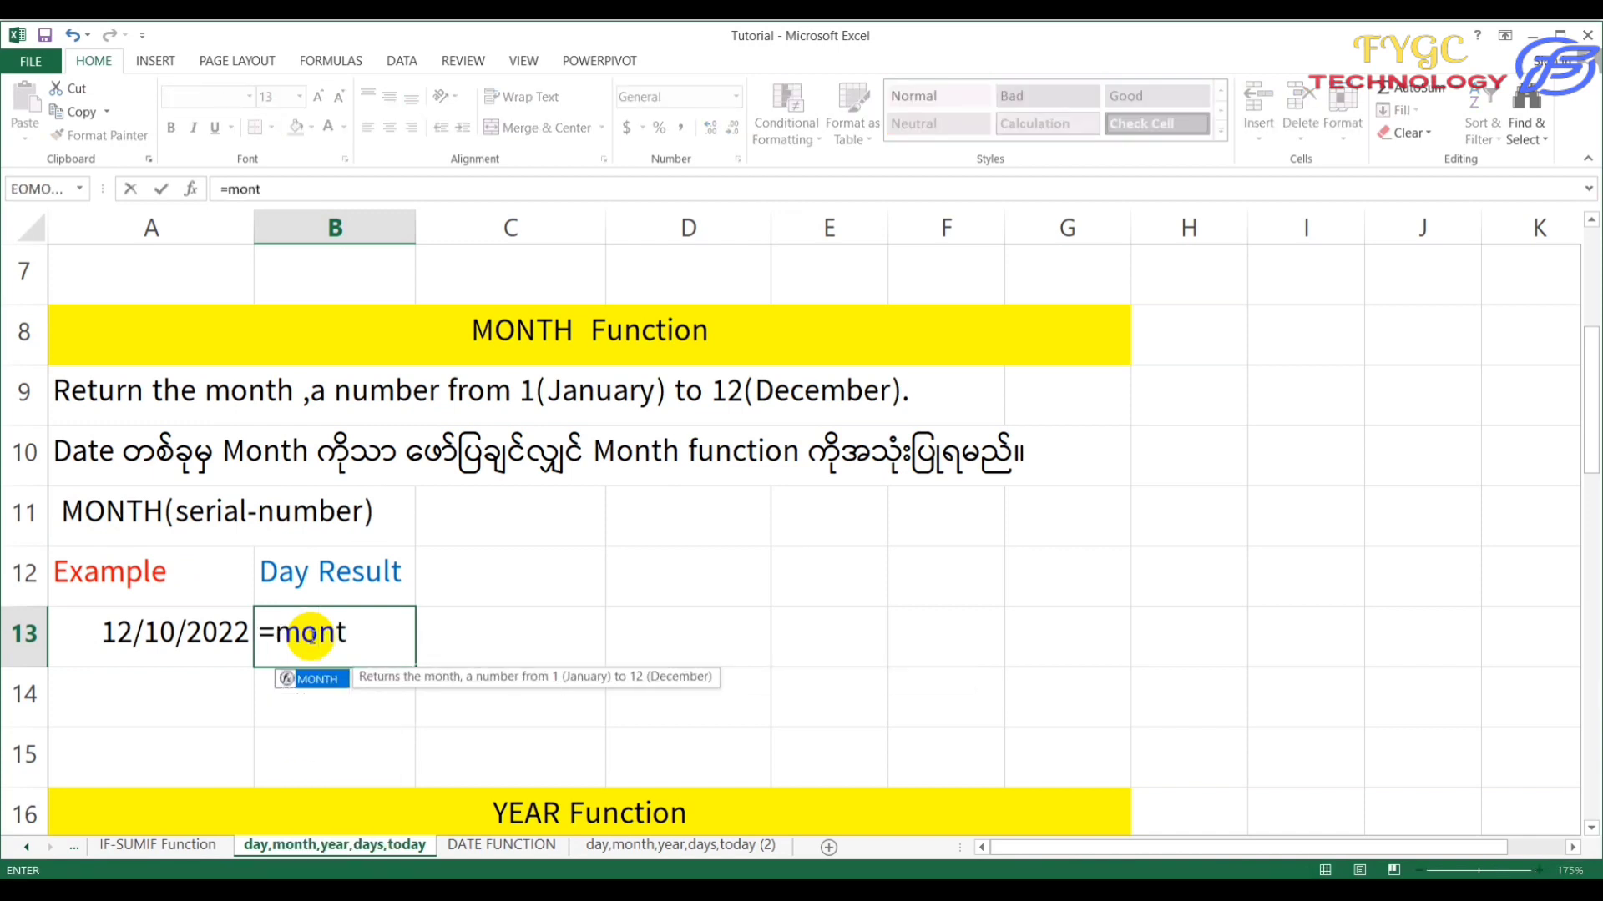
{"action": "type", "text": "h("}
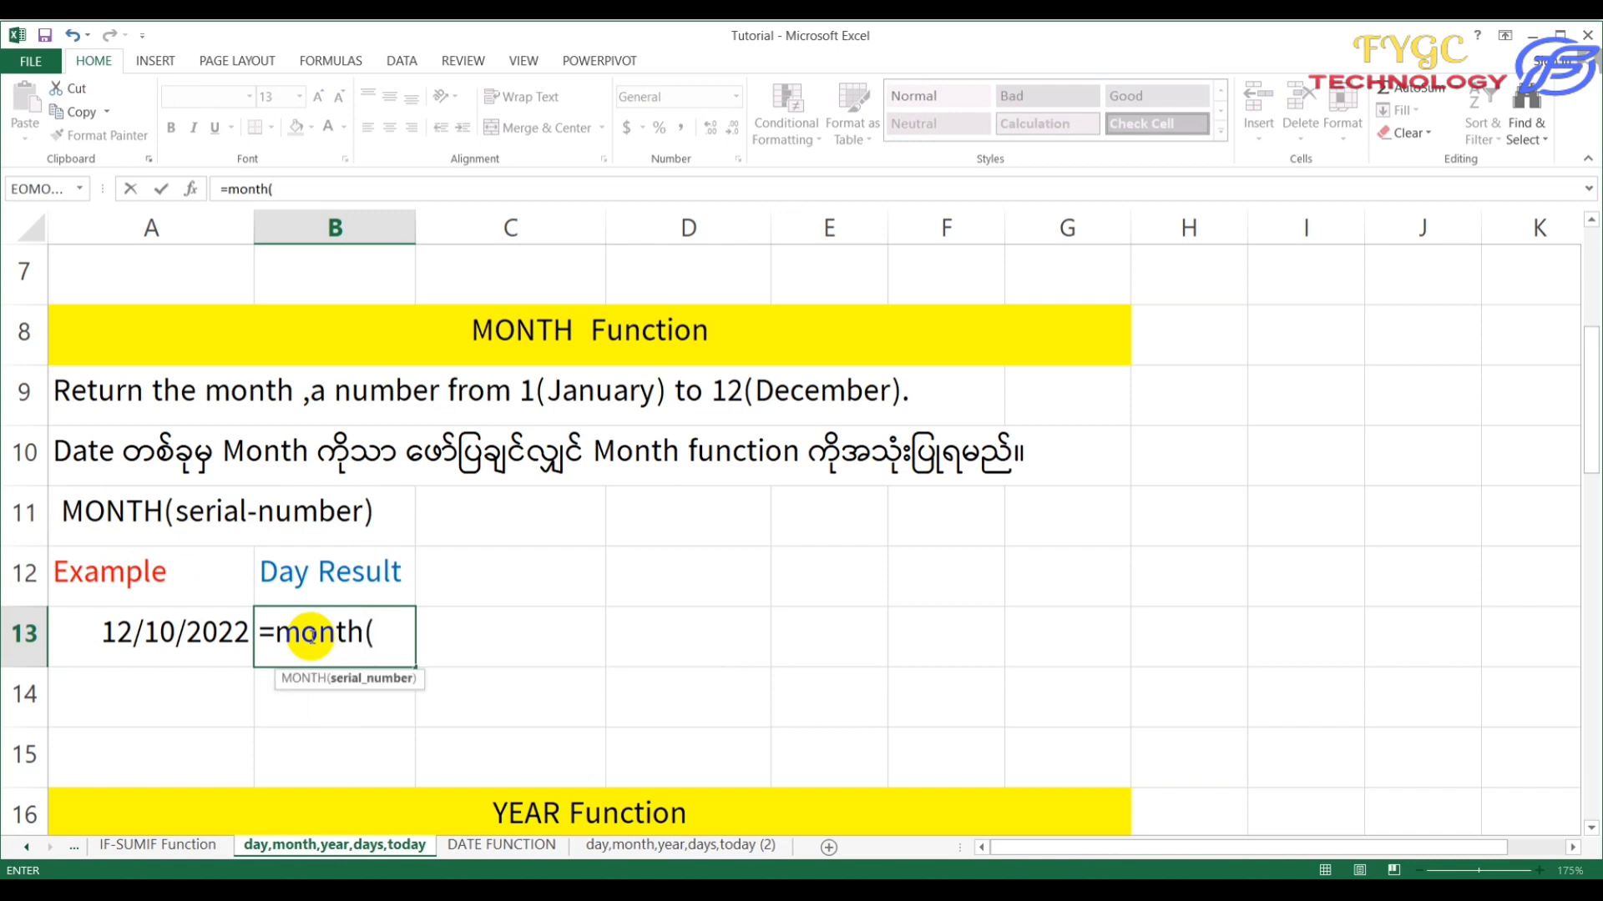
{"action": "left_click", "coordinate": [215, 639]}
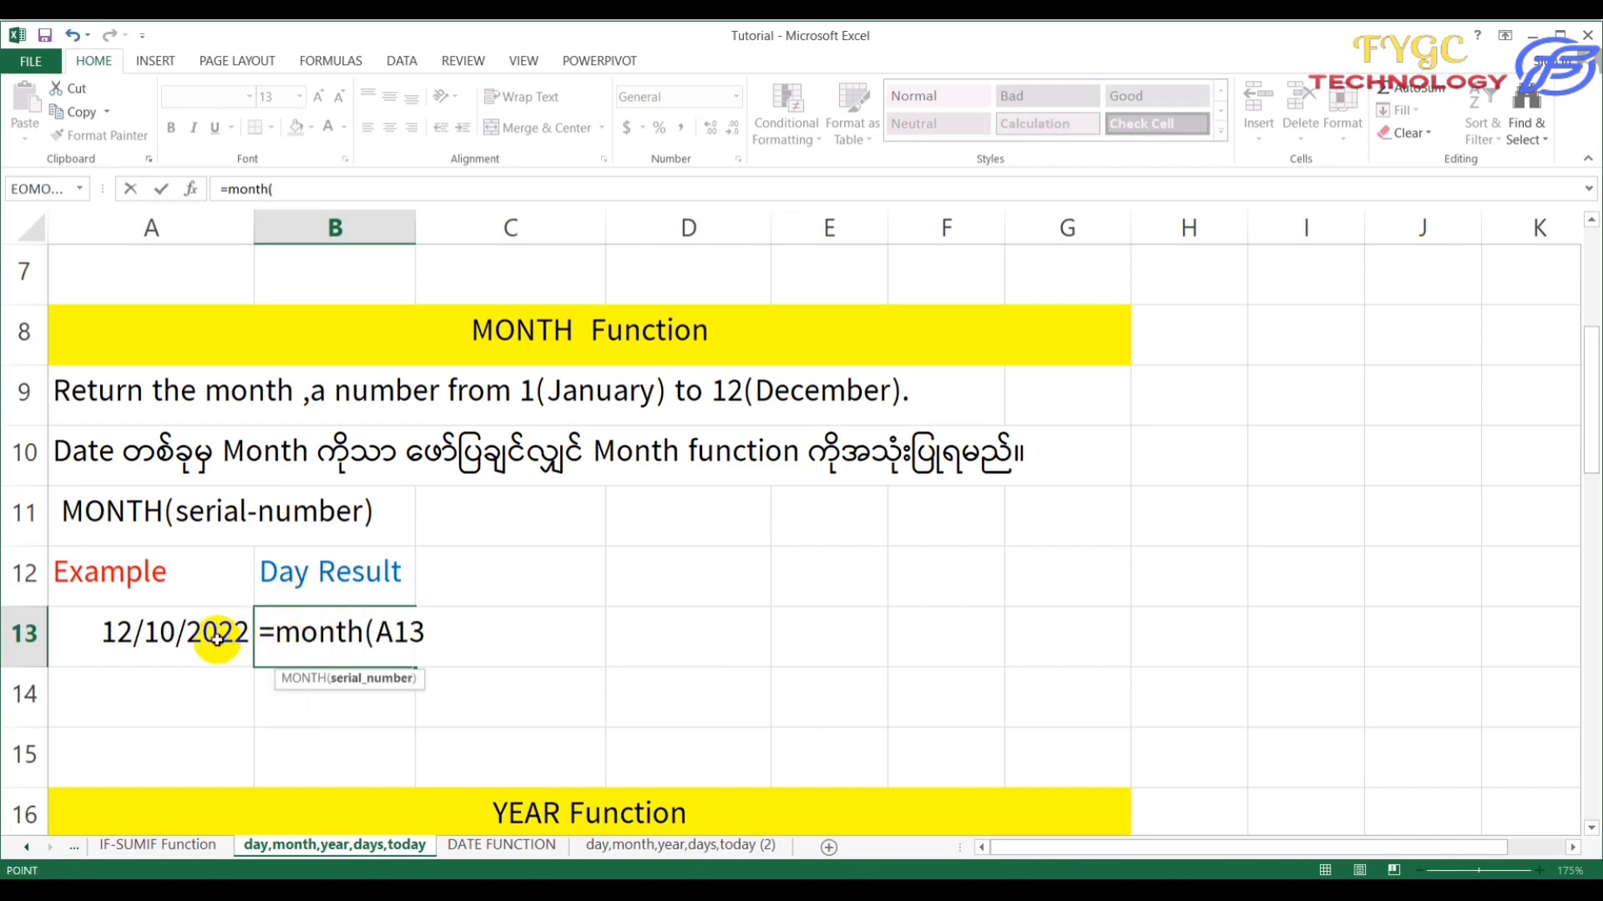
{"action": "type", "text": ")"}
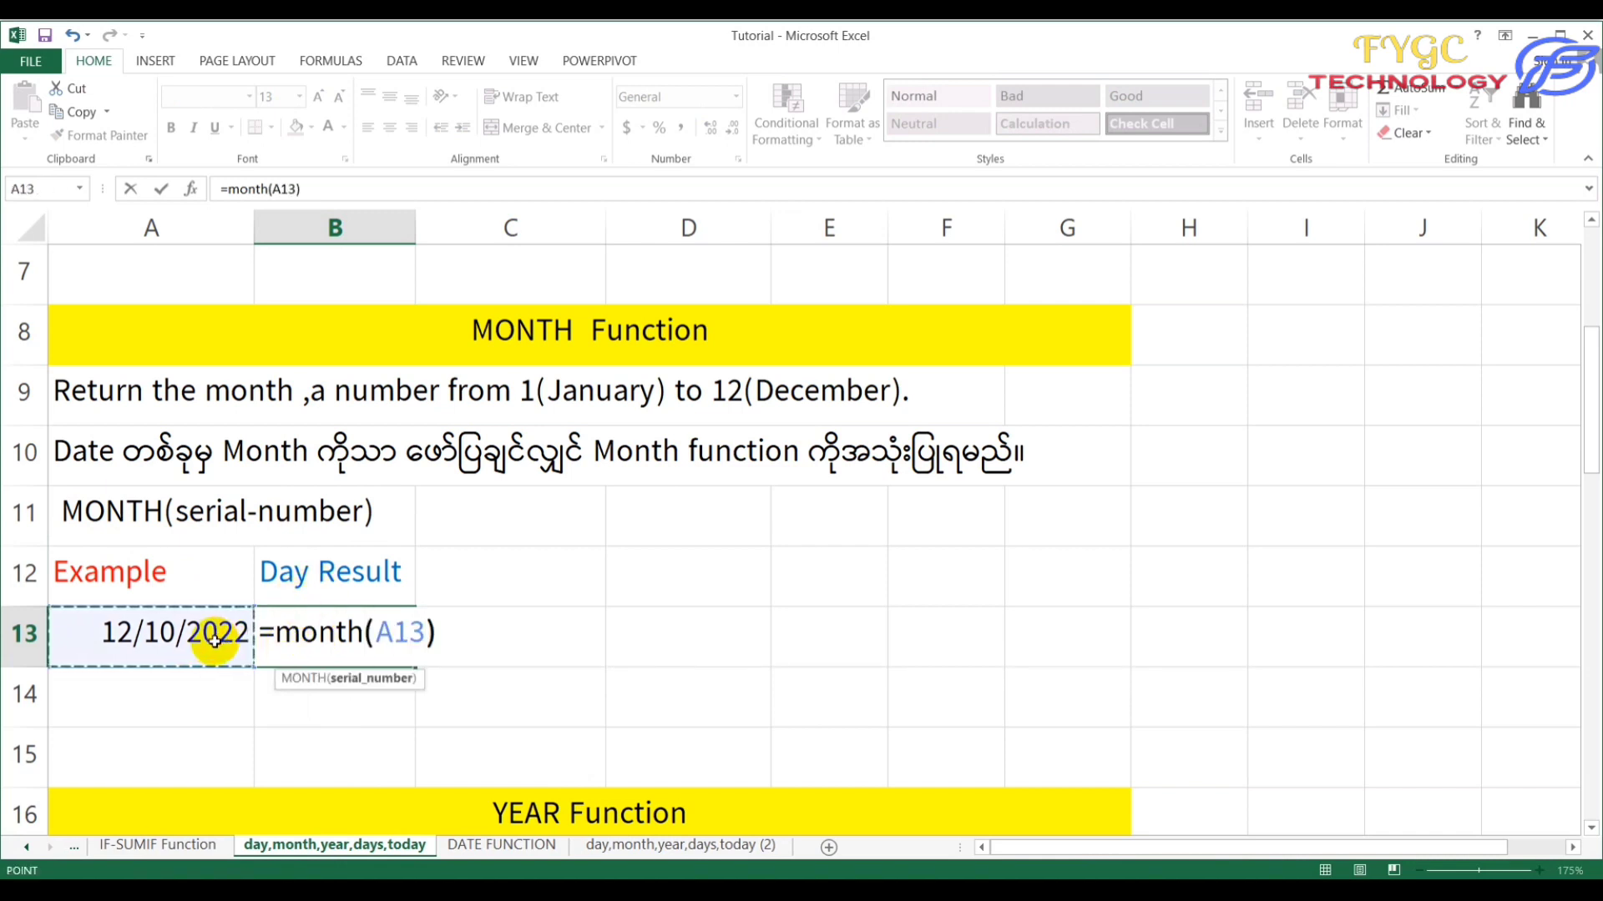
{"action": "key", "text": "Return"}
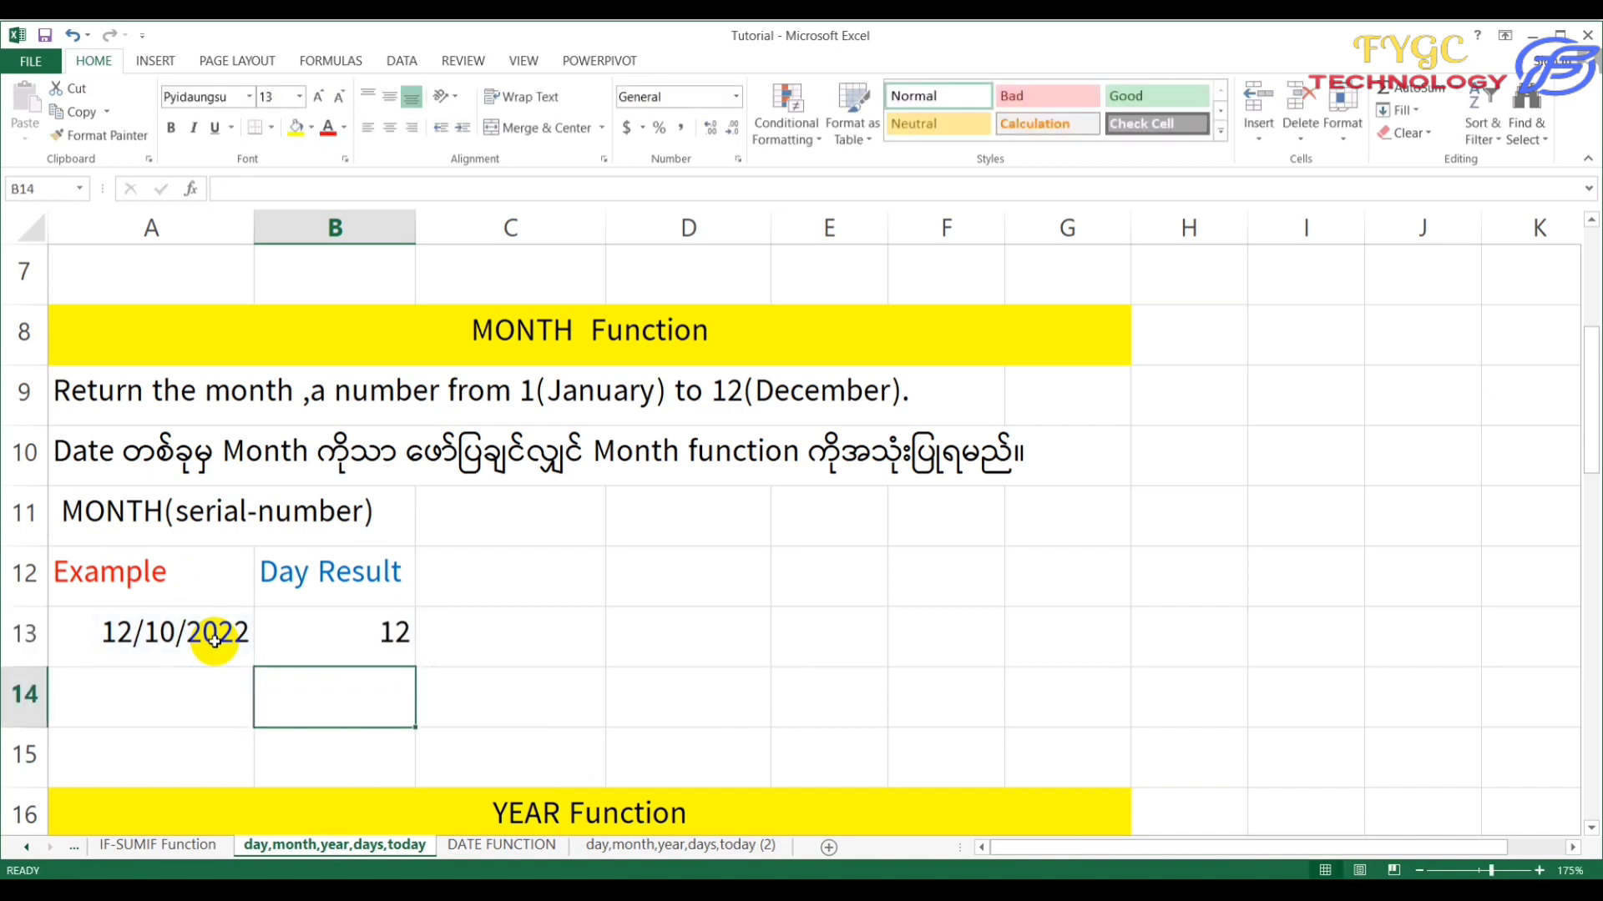
{"action": "left_click", "coordinate": [329, 626]}
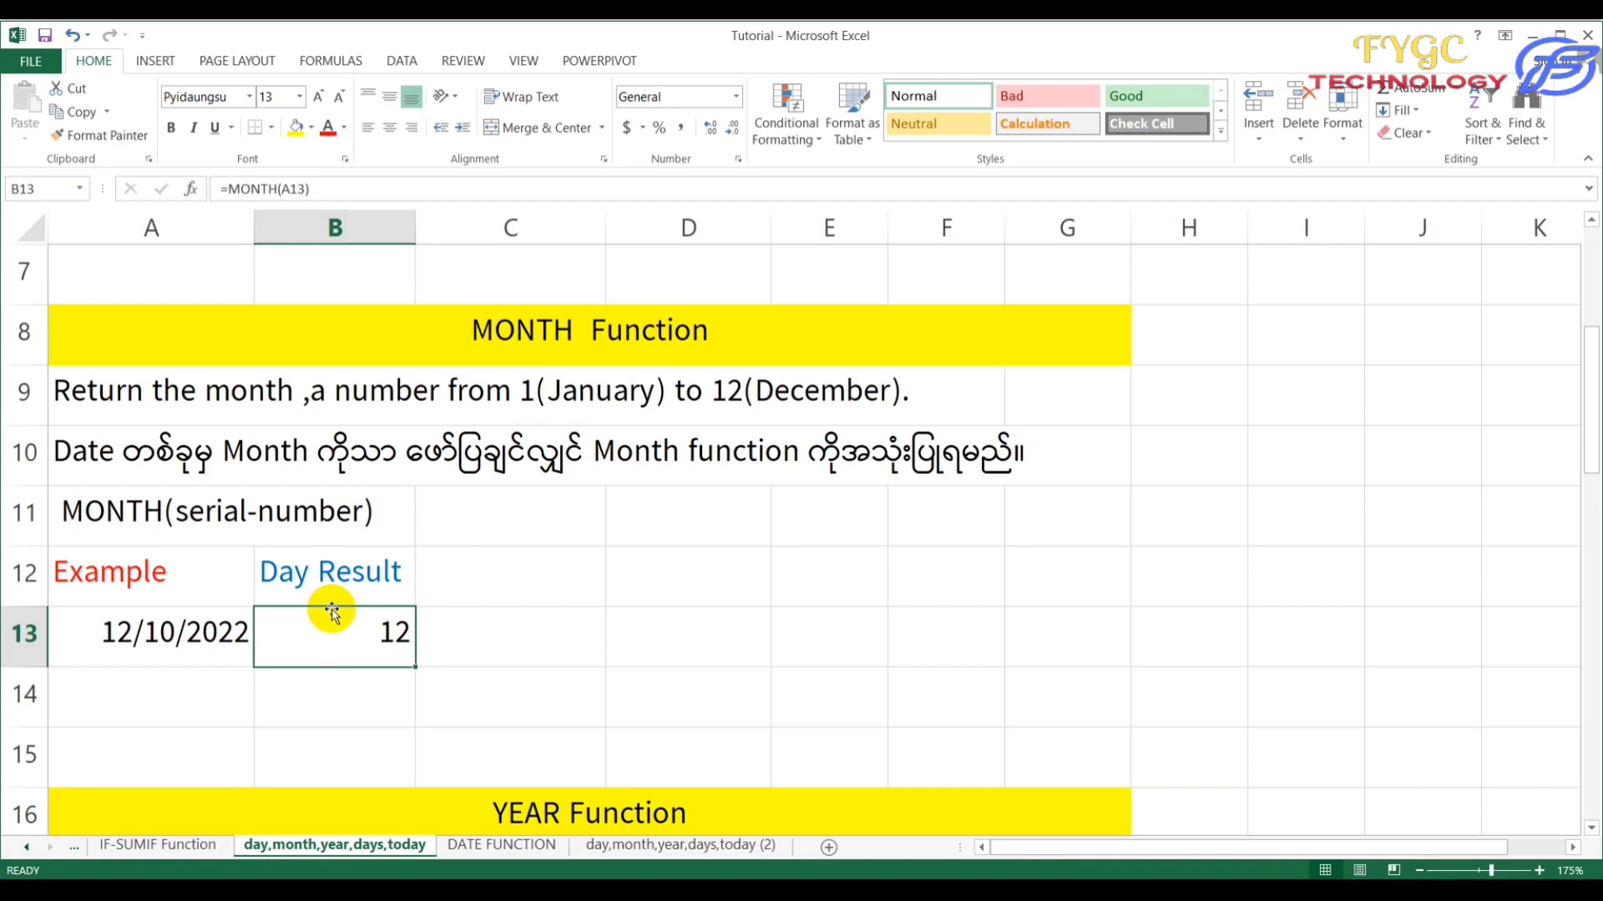
Step: Enter =YEAR(A21) in B21 so the YEAR example returns 2022
{"action": "scroll", "coordinate": [383, 558], "scroll_direction": "down", "scroll_amount": 1}
{"action": "scroll", "coordinate": [386, 559], "scroll_direction": "down", "scroll_amount": 2}
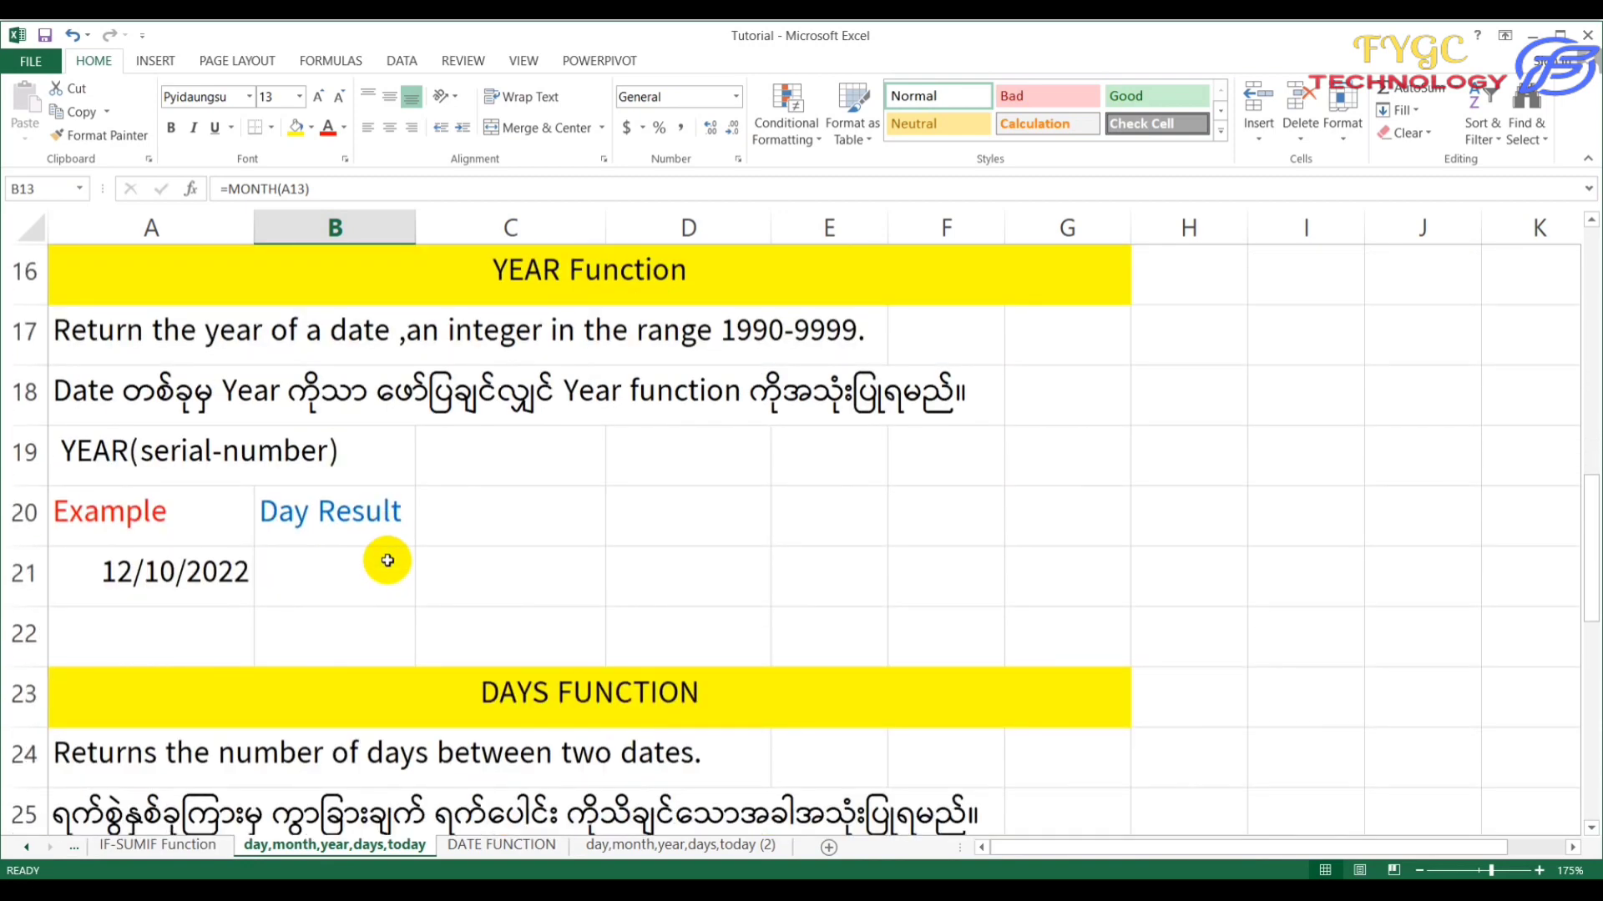
{"action": "scroll", "coordinate": [388, 560], "scroll_direction": "up", "scroll_amount": 1}
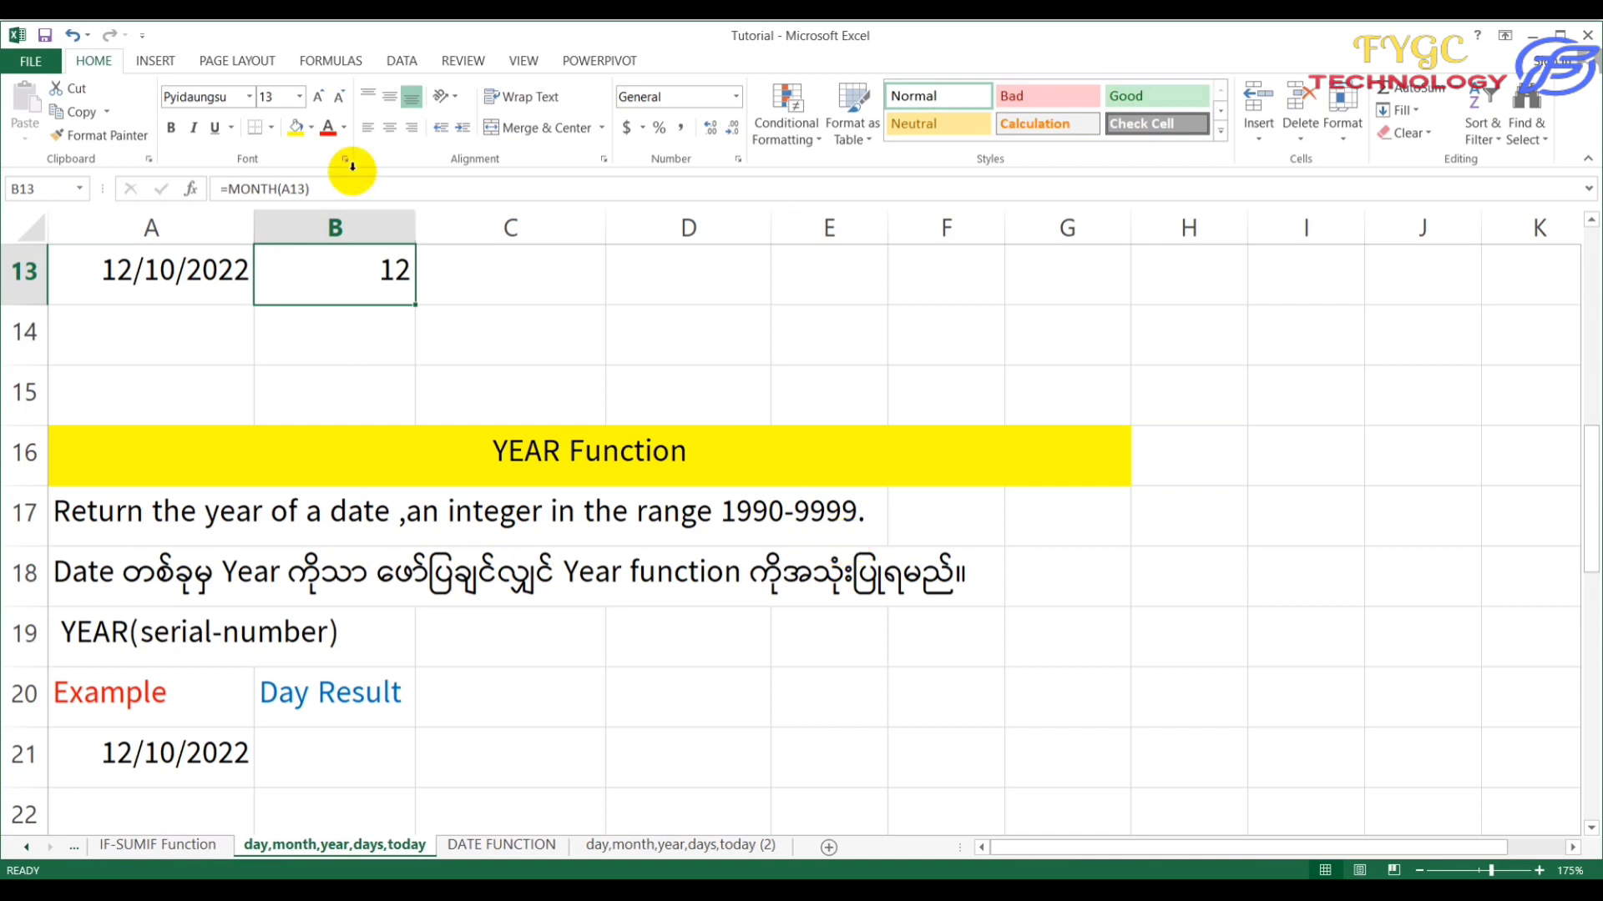
{"action": "left_click", "coordinate": [159, 747]}
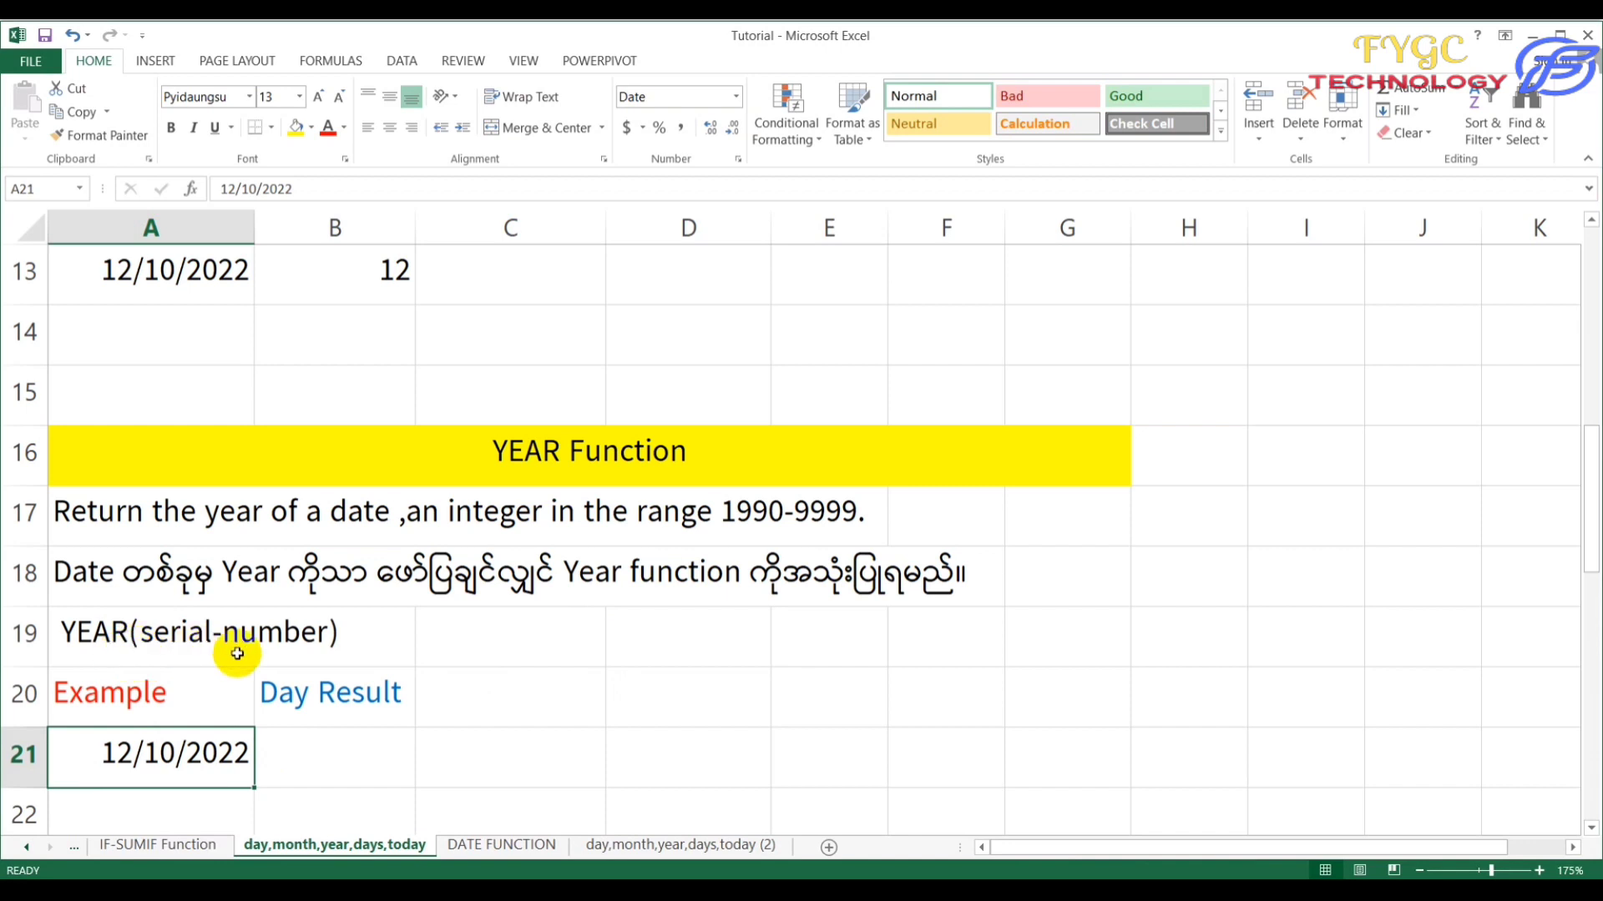
{"action": "left_click", "coordinate": [332, 762]}
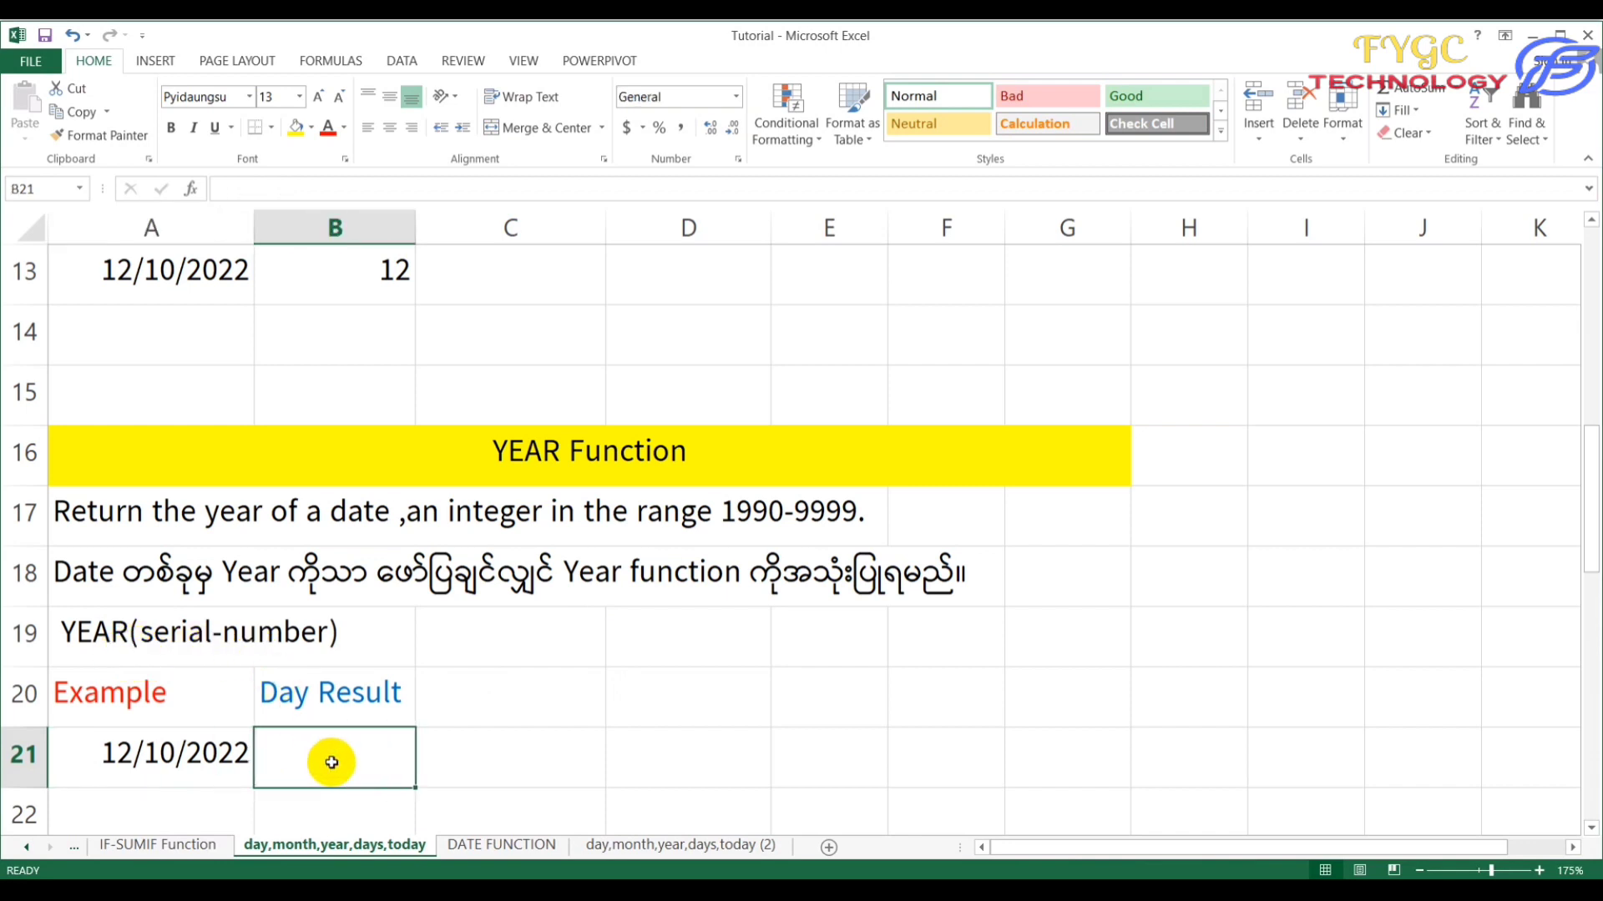
{"action": "type", "text": "-"}
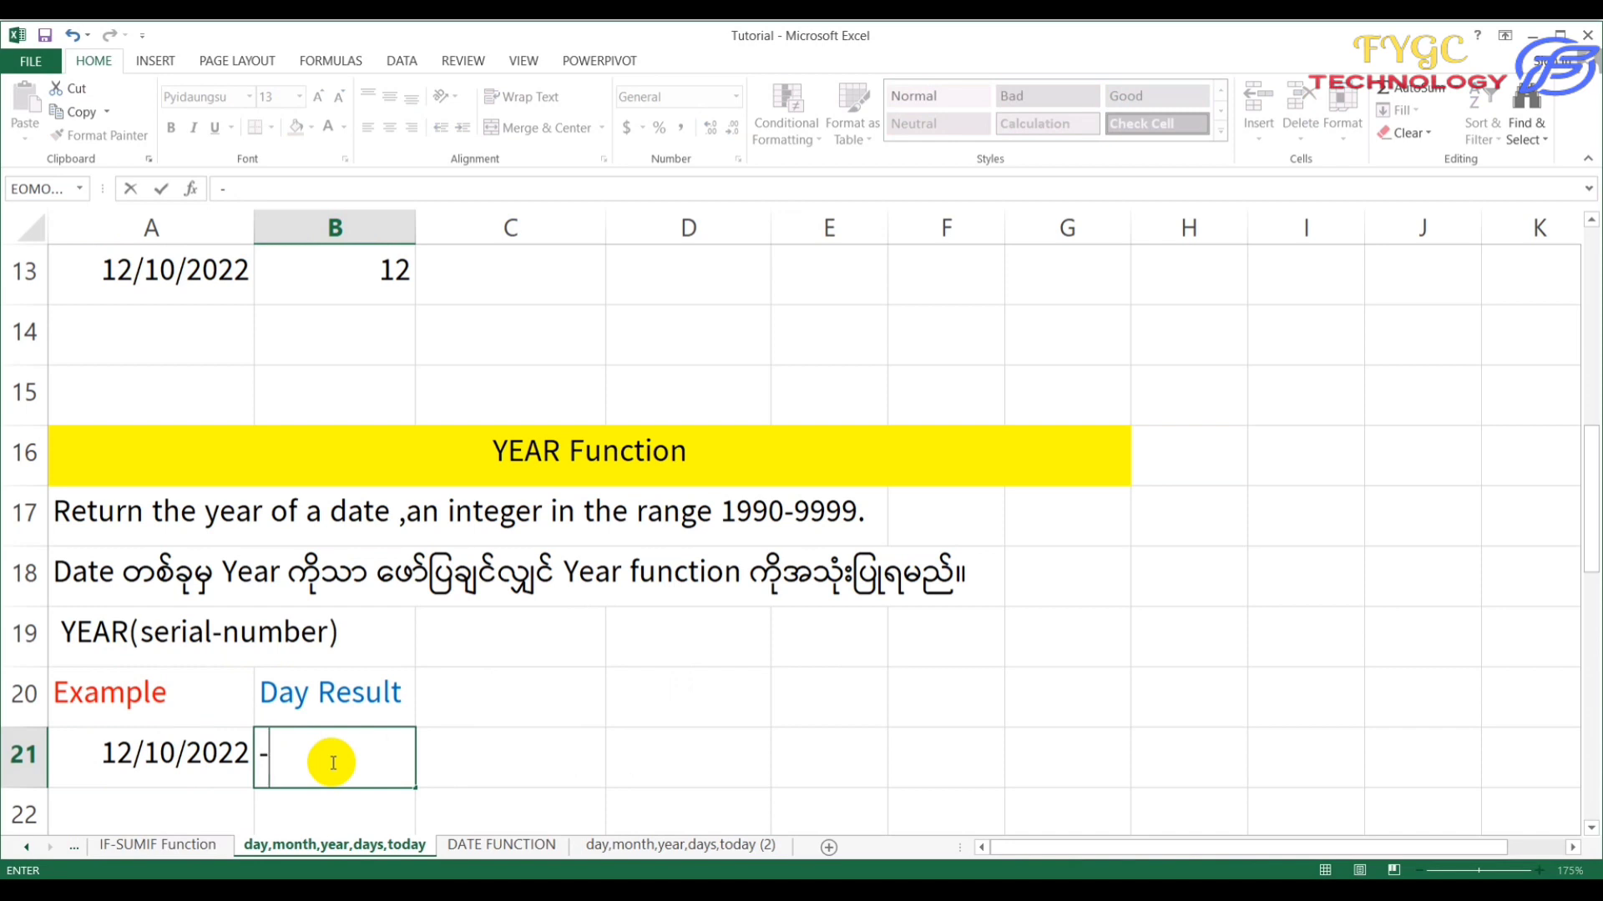
{"action": "type", "text": "="}
{"action": "type", "text": "yea"}
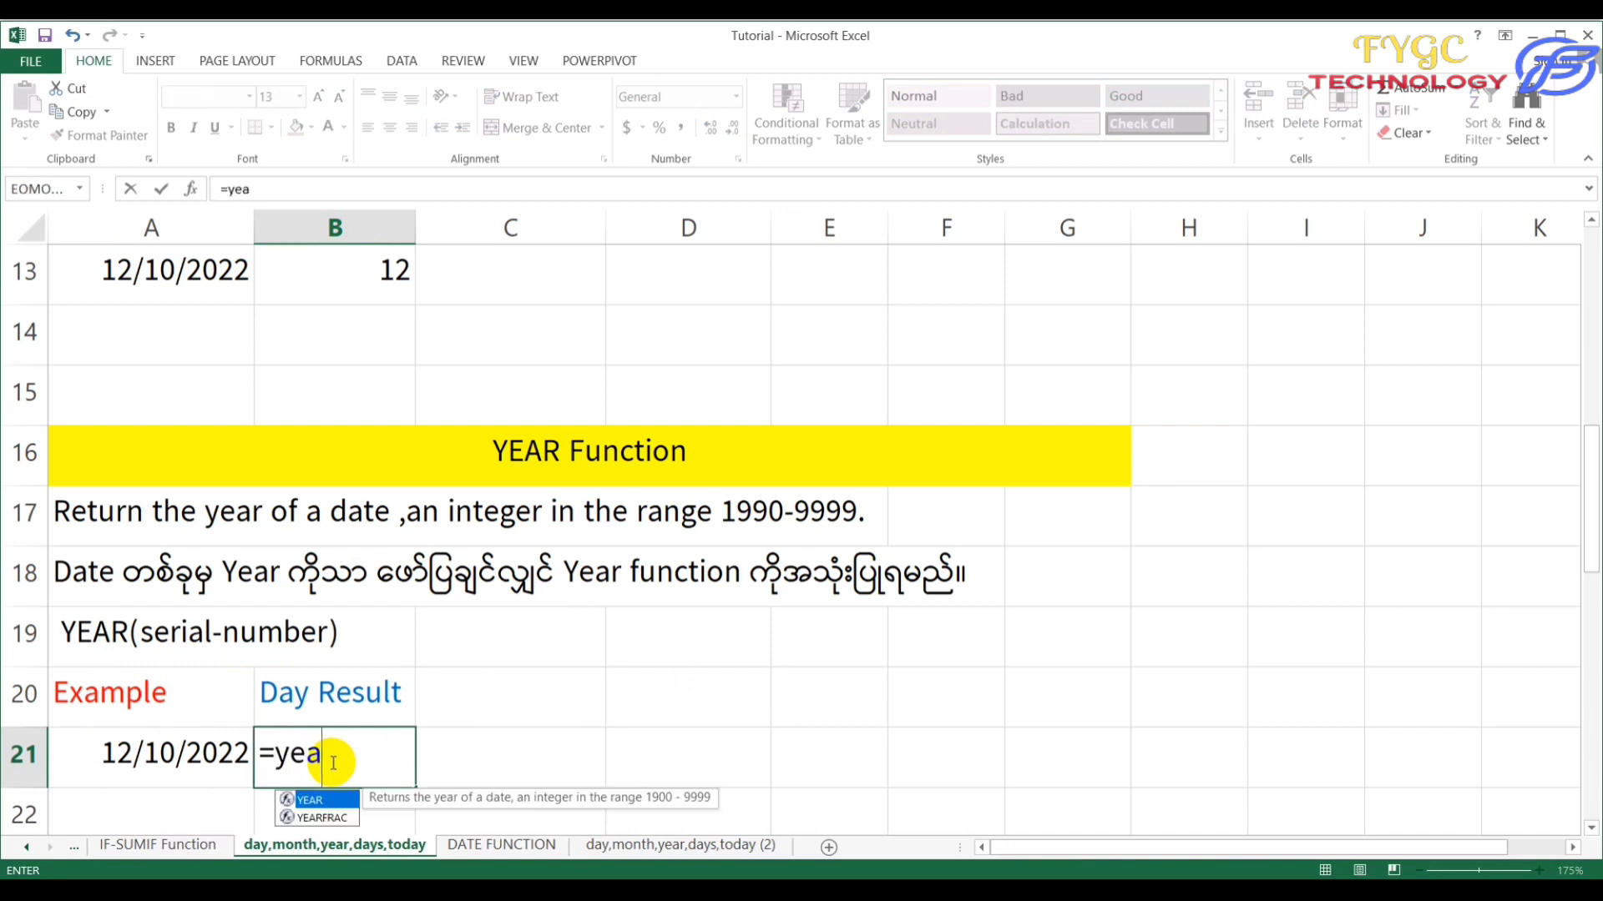
{"action": "type", "text": "("}
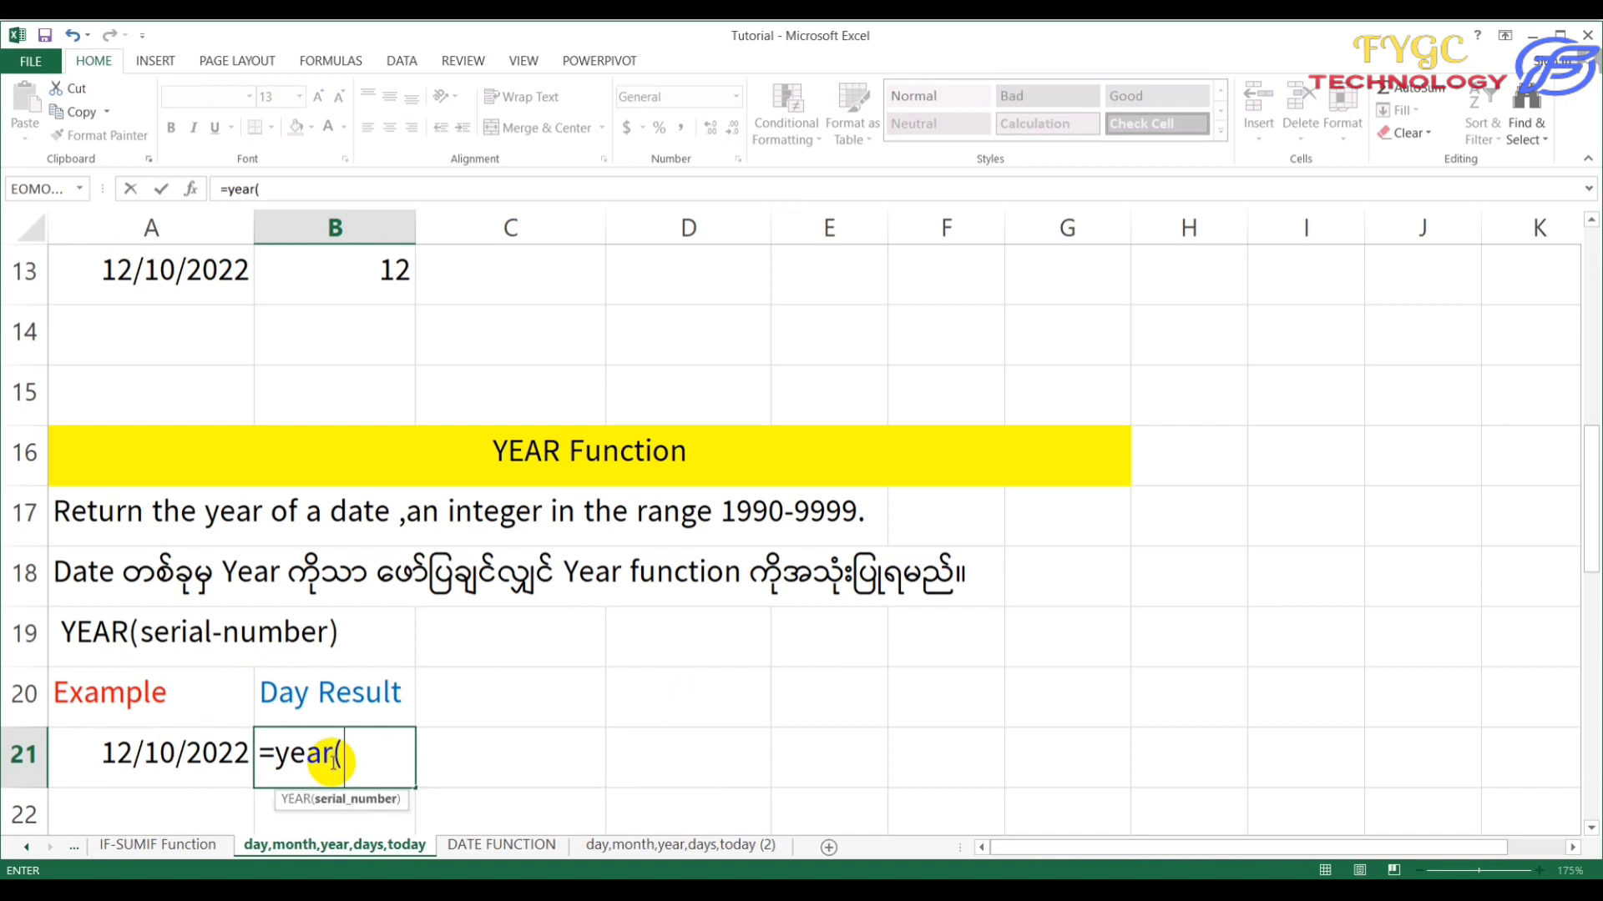
{"action": "left_click", "coordinate": [220, 743]}
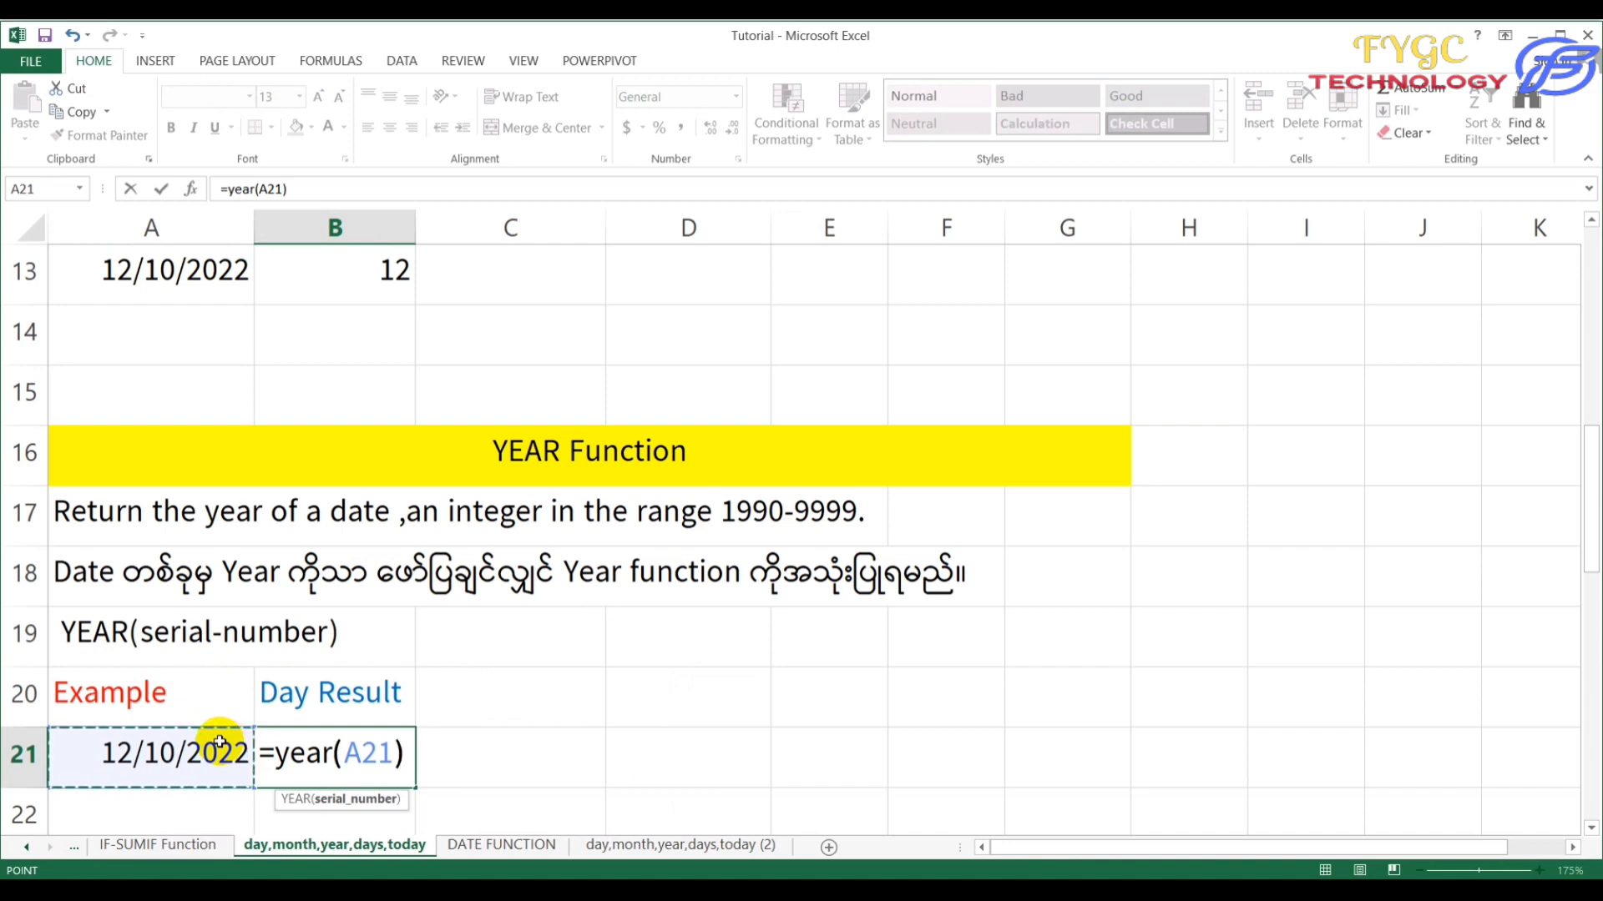
{"action": "key", "text": "Return"}
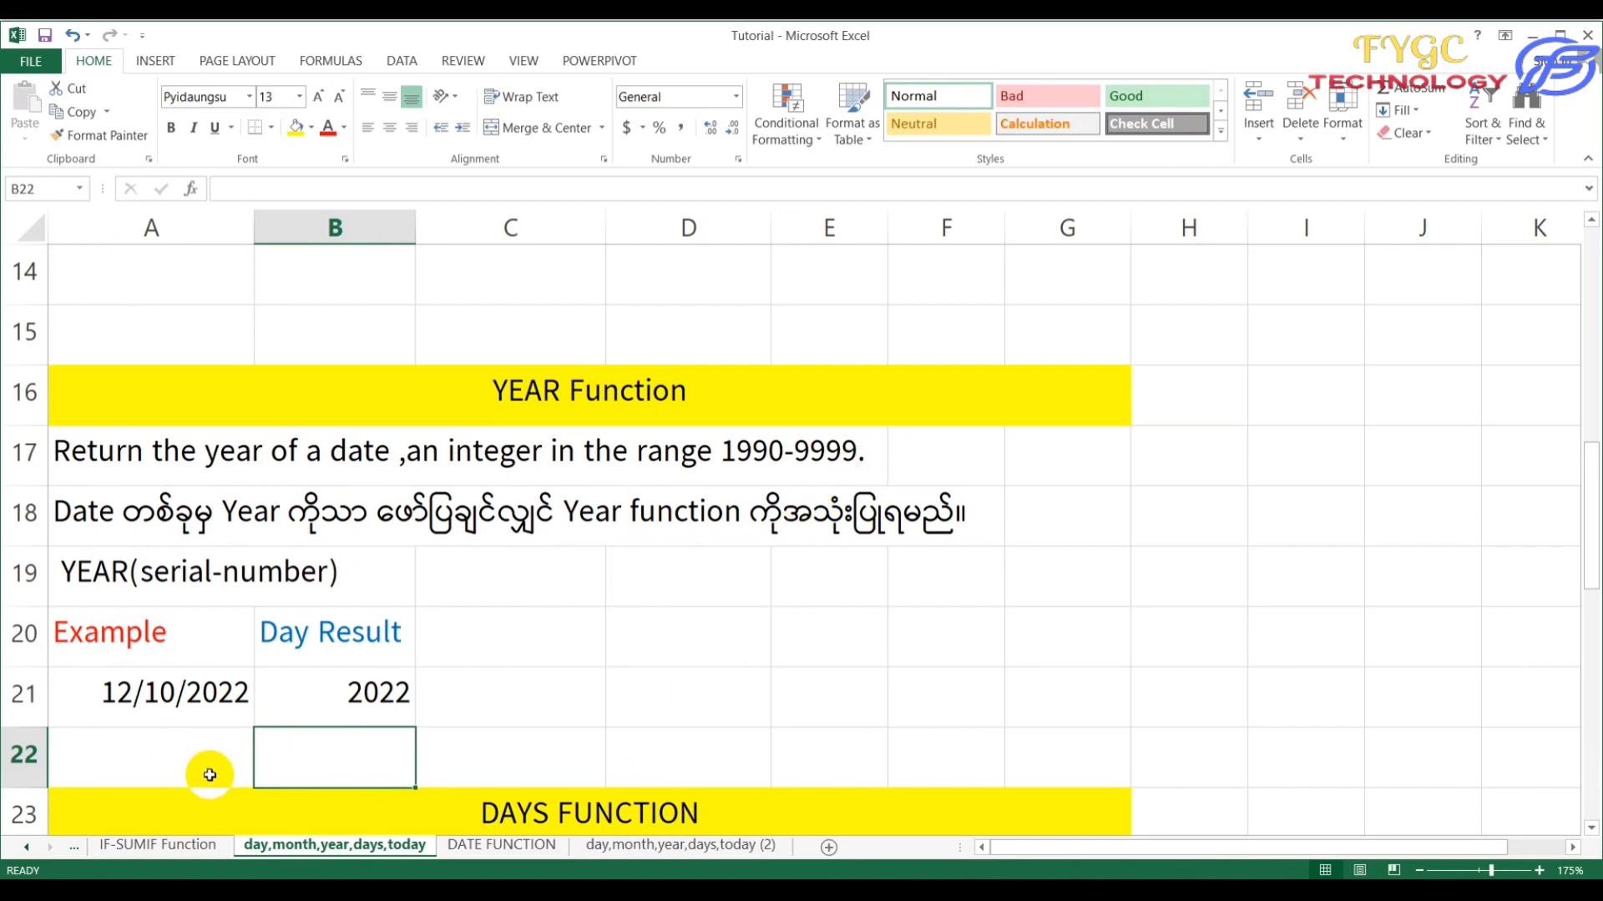
Step: Enter 12/10/100 in A22 and give it the Short Date format
{"action": "left_click", "coordinate": [119, 757]}
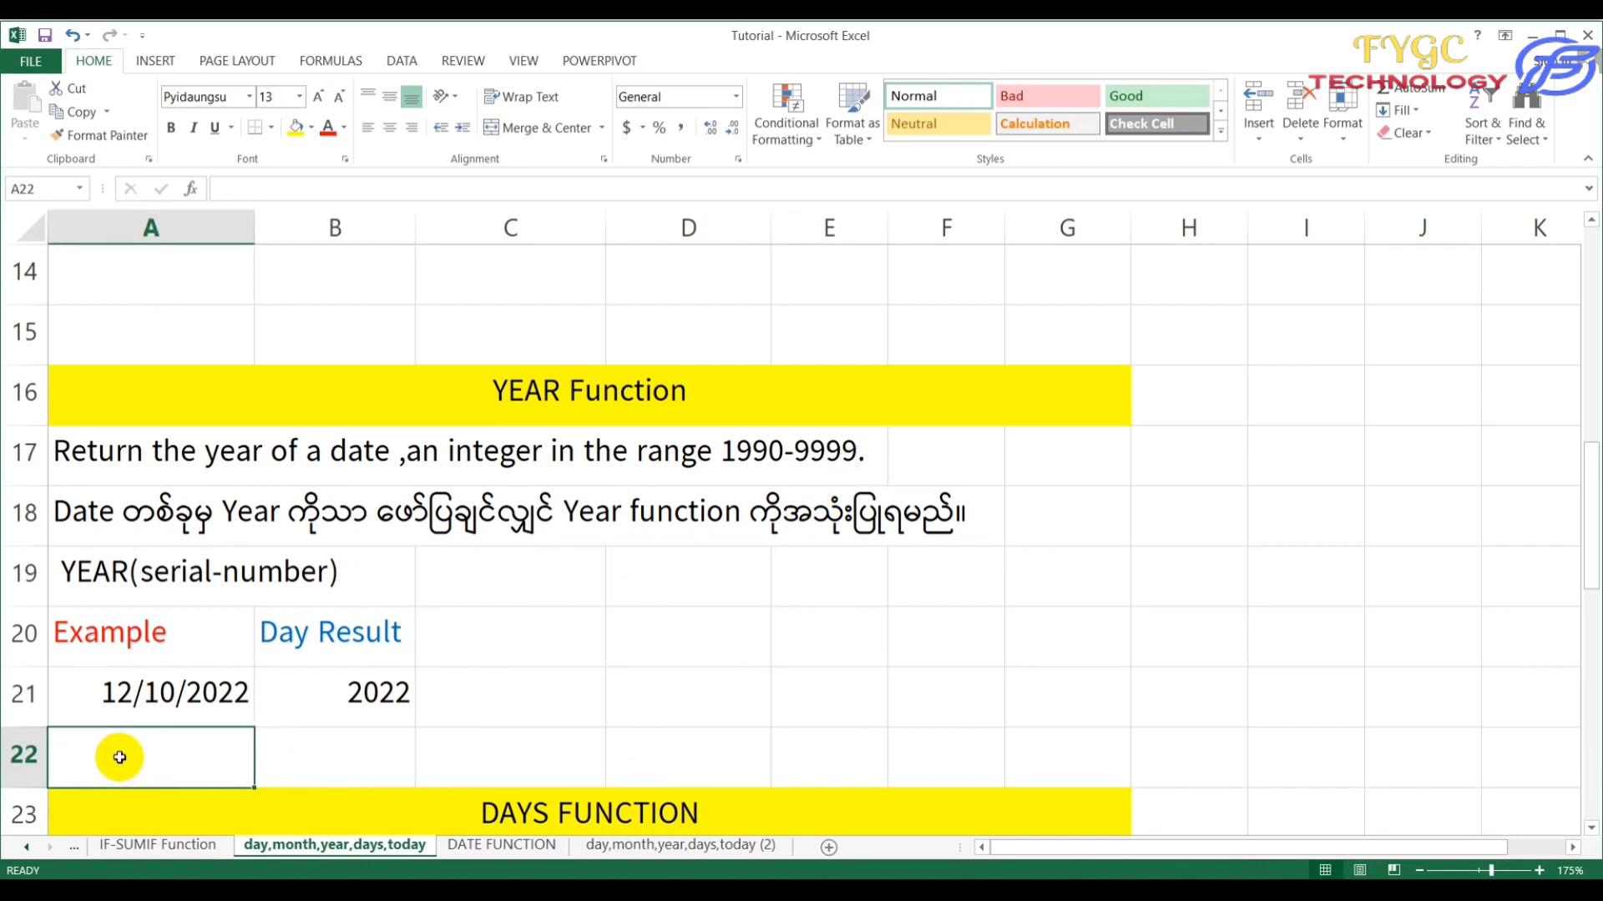
{"action": "type", "text": "12"}
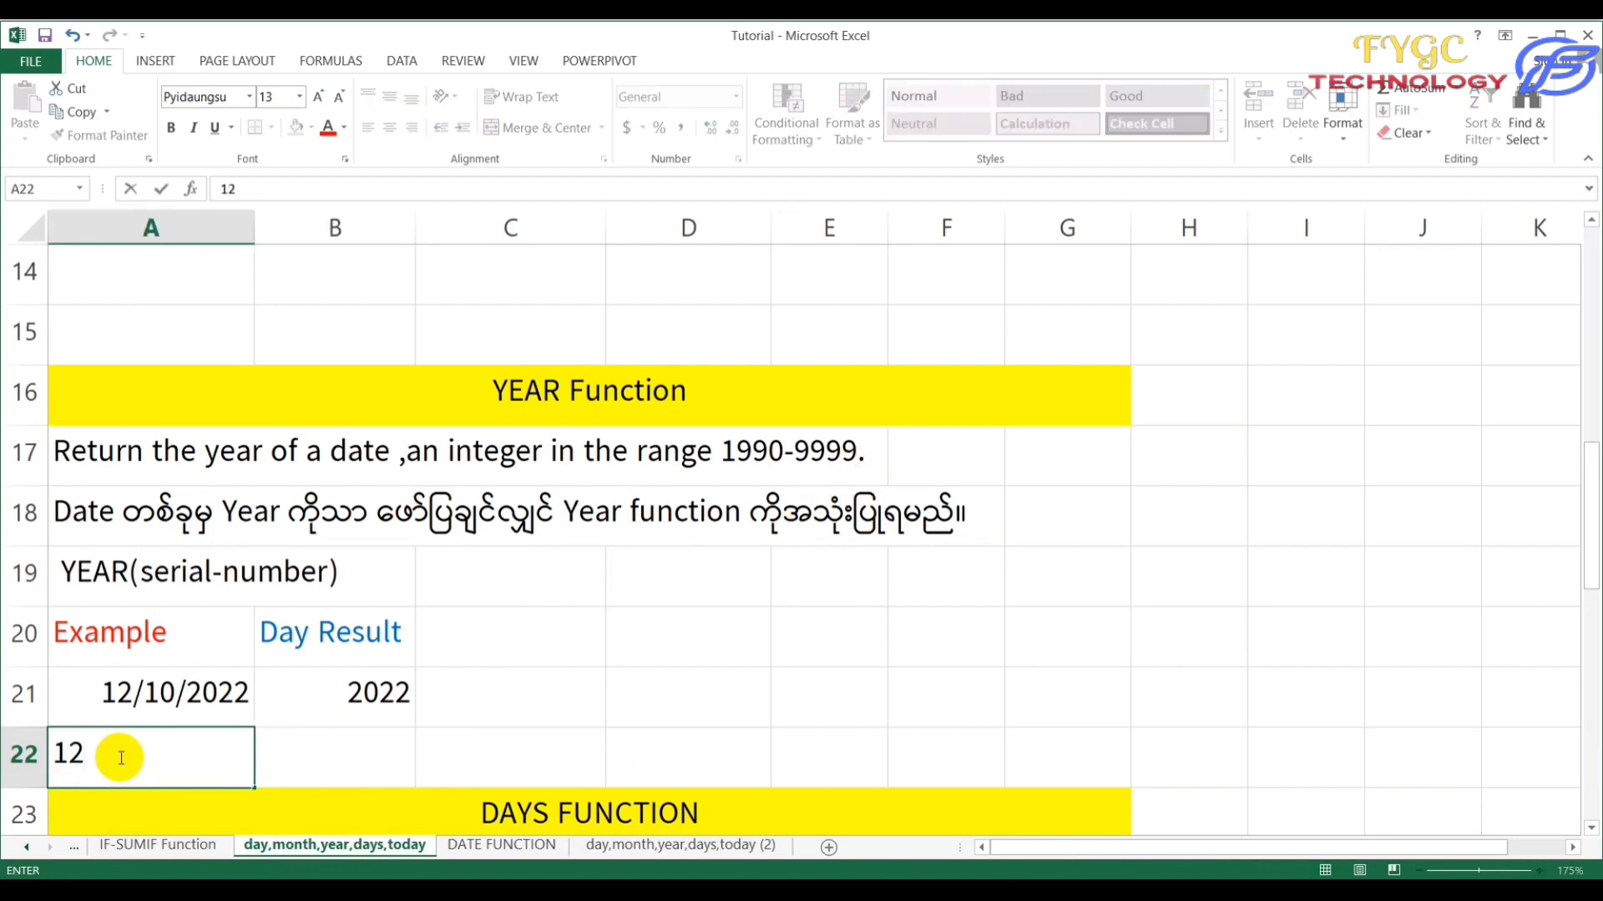
{"action": "type", "text": "/1"}
{"action": "type", "text": "0/"}
{"action": "type", "text": "100"}
{"action": "key", "text": "Return"}
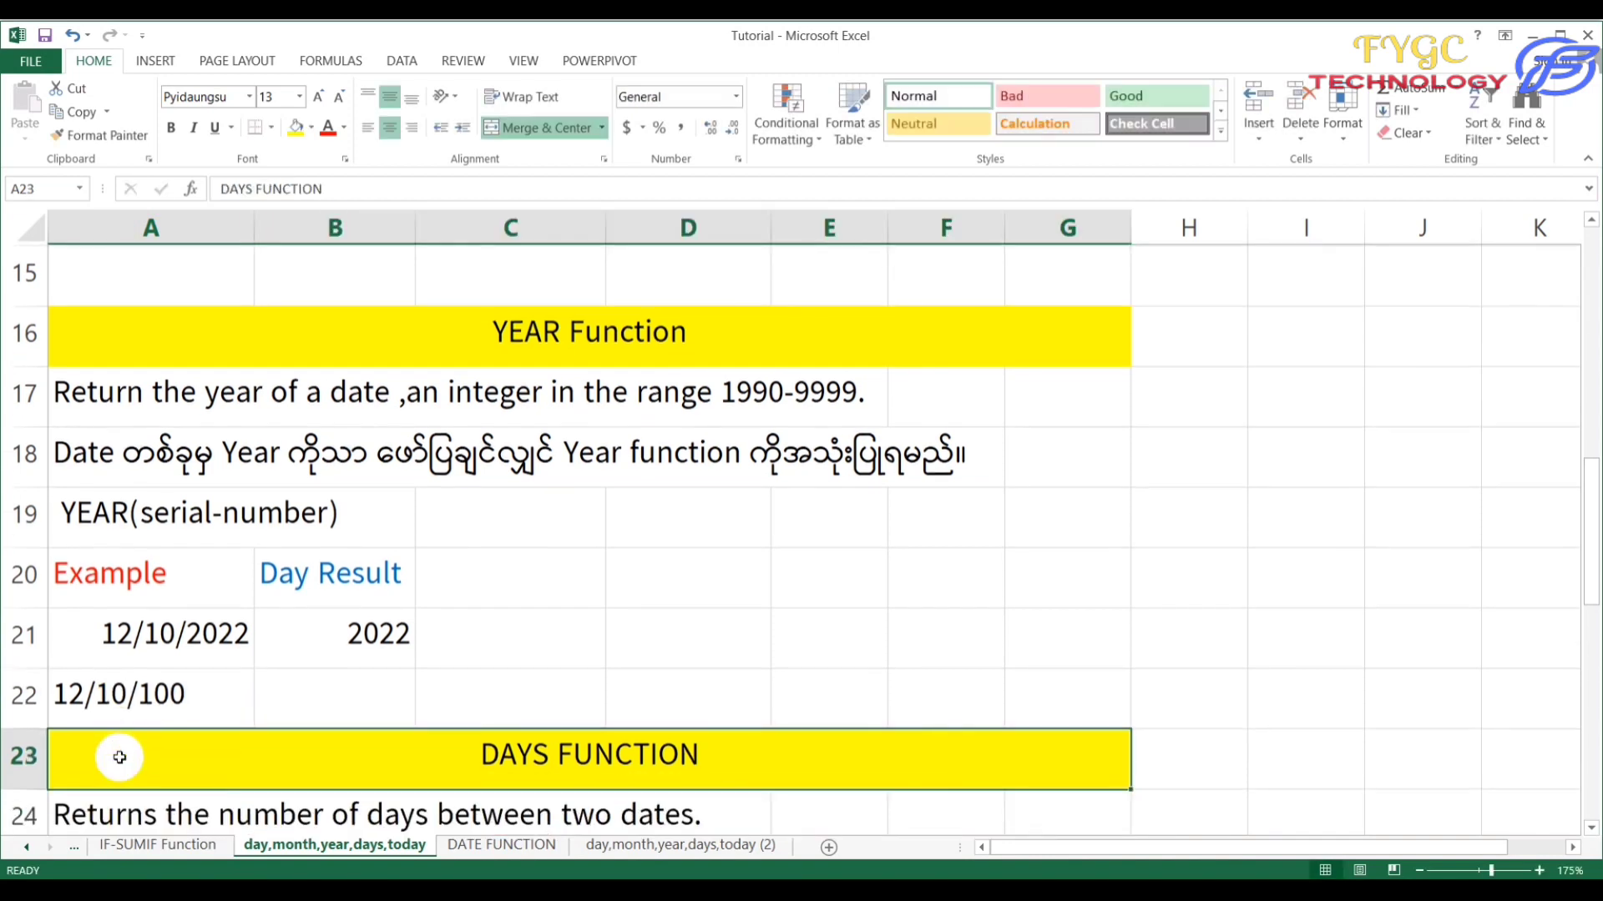
{"action": "left_click", "coordinate": [197, 700]}
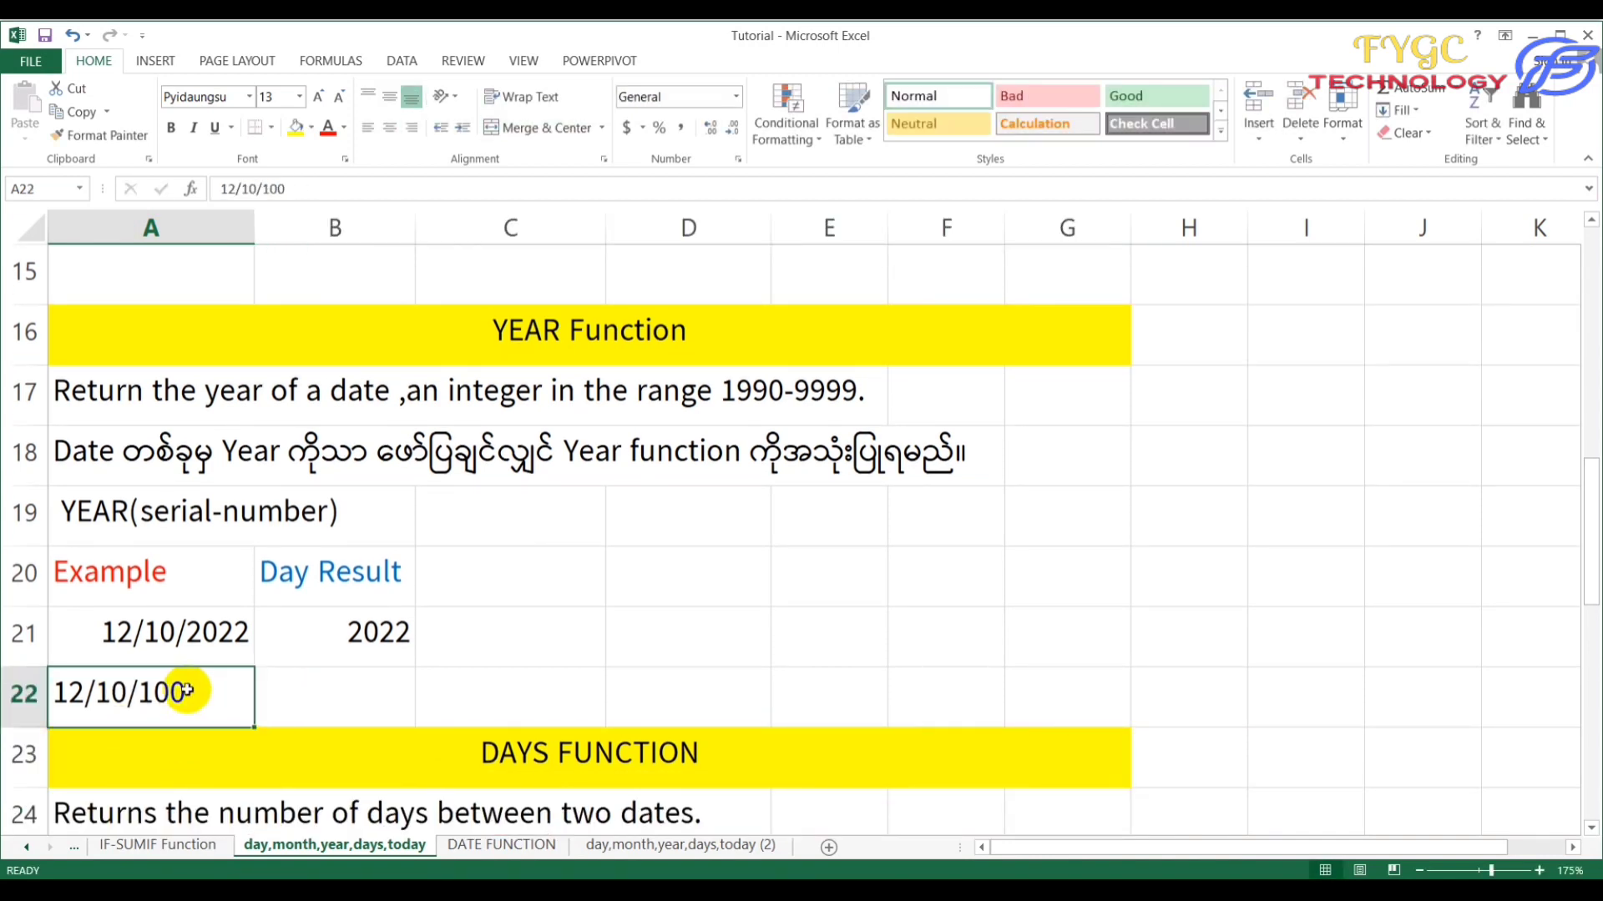
{"action": "left_click", "coordinate": [334, 705]}
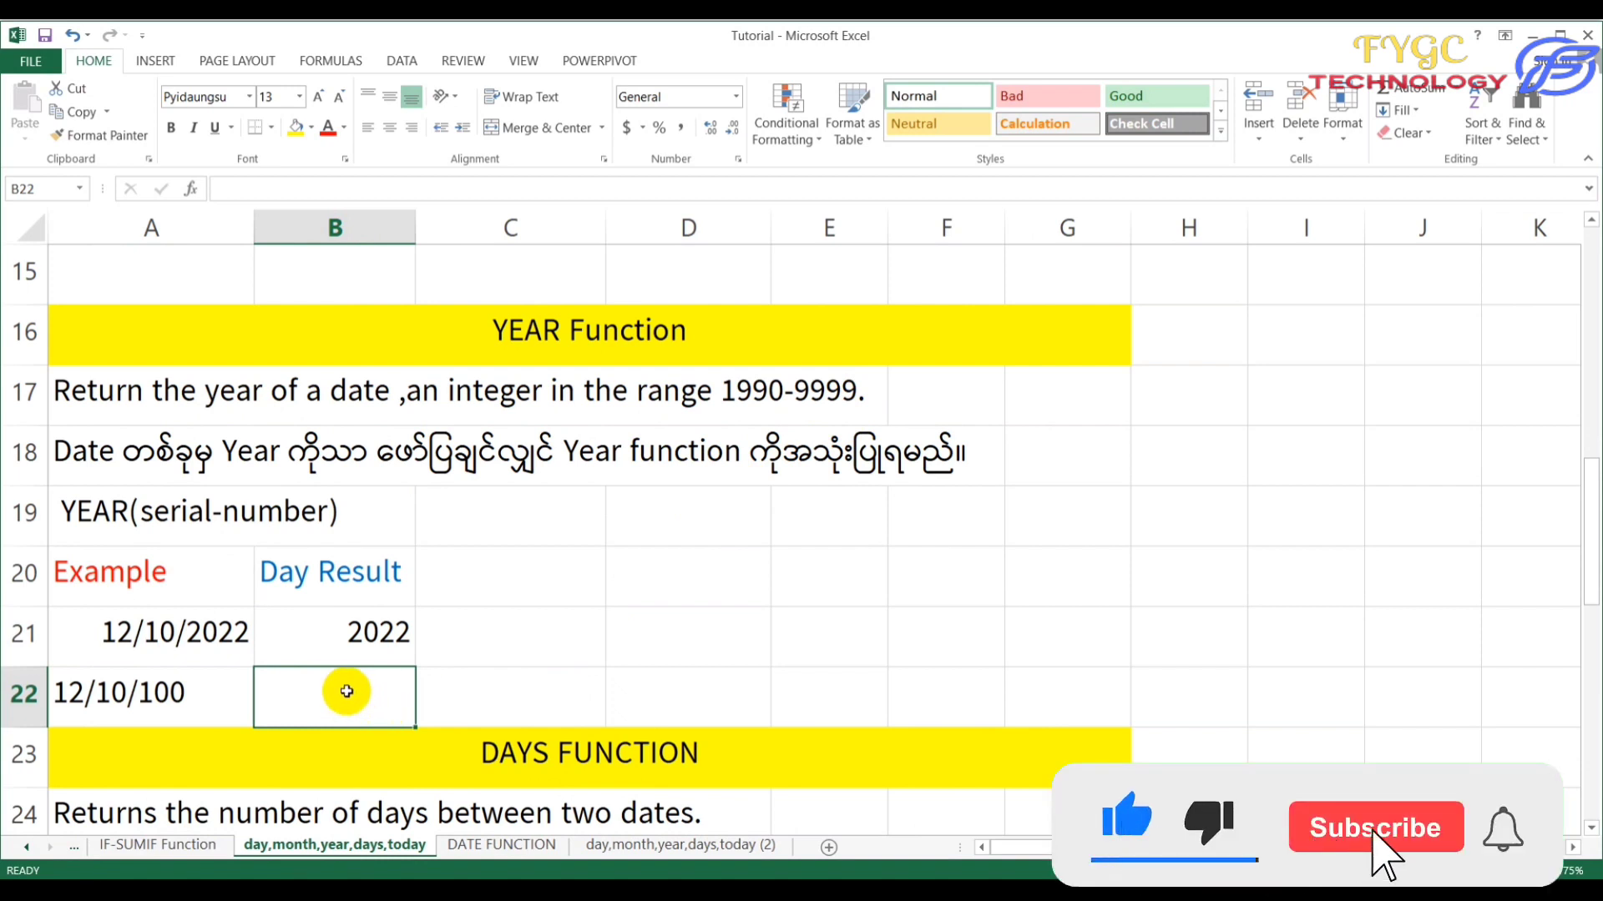
{"action": "type", "text": "=yea"}
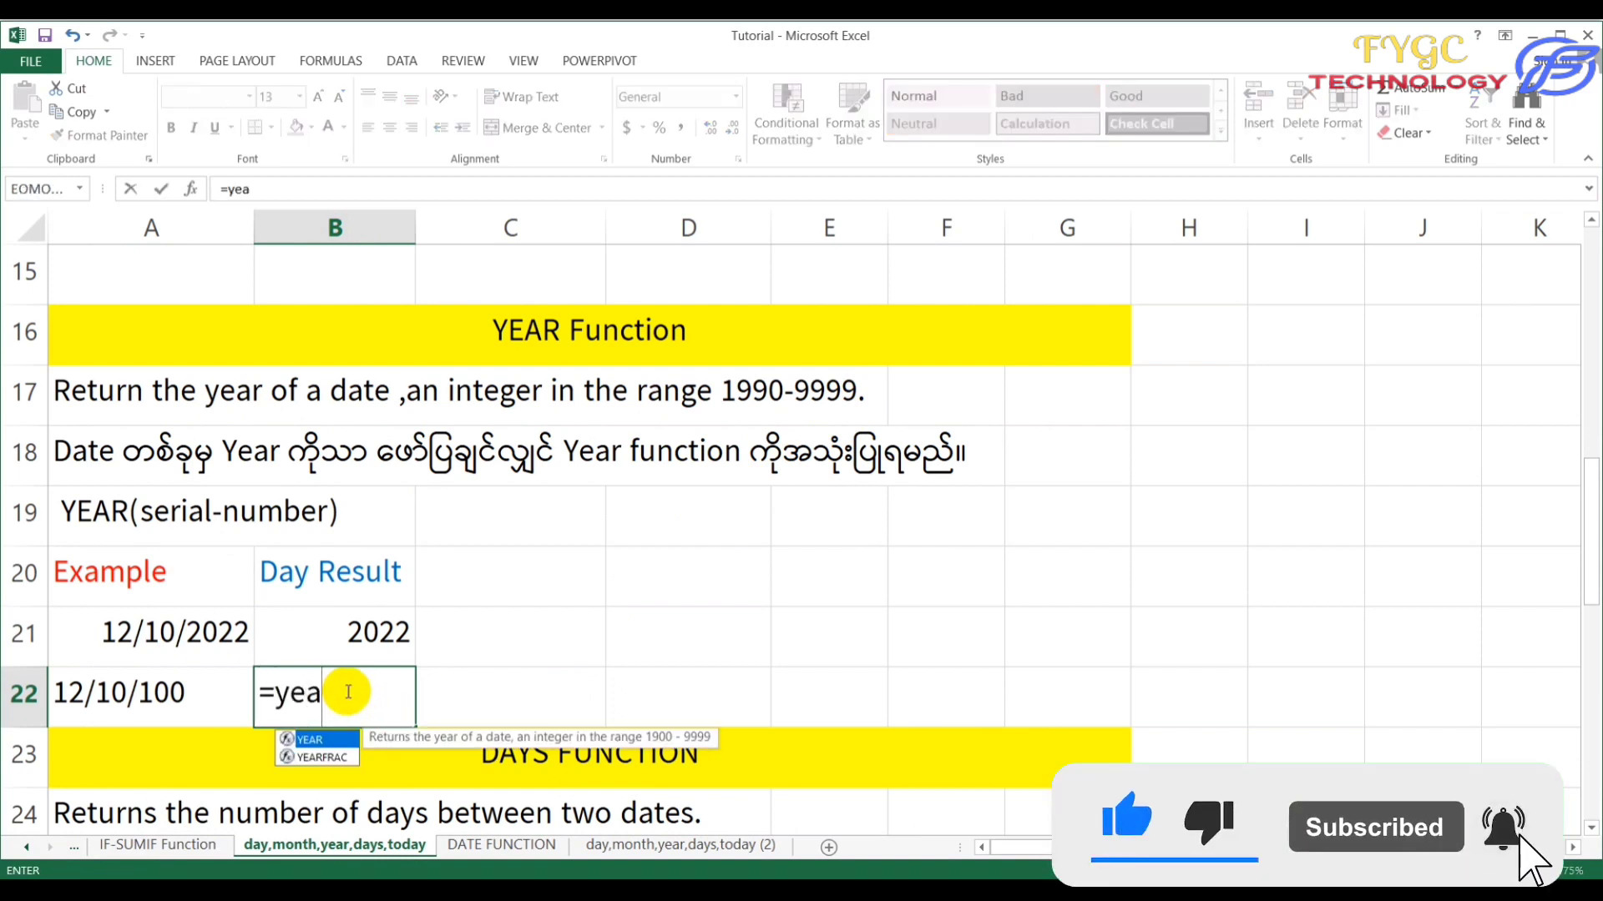
{"action": "type", "text": "r("}
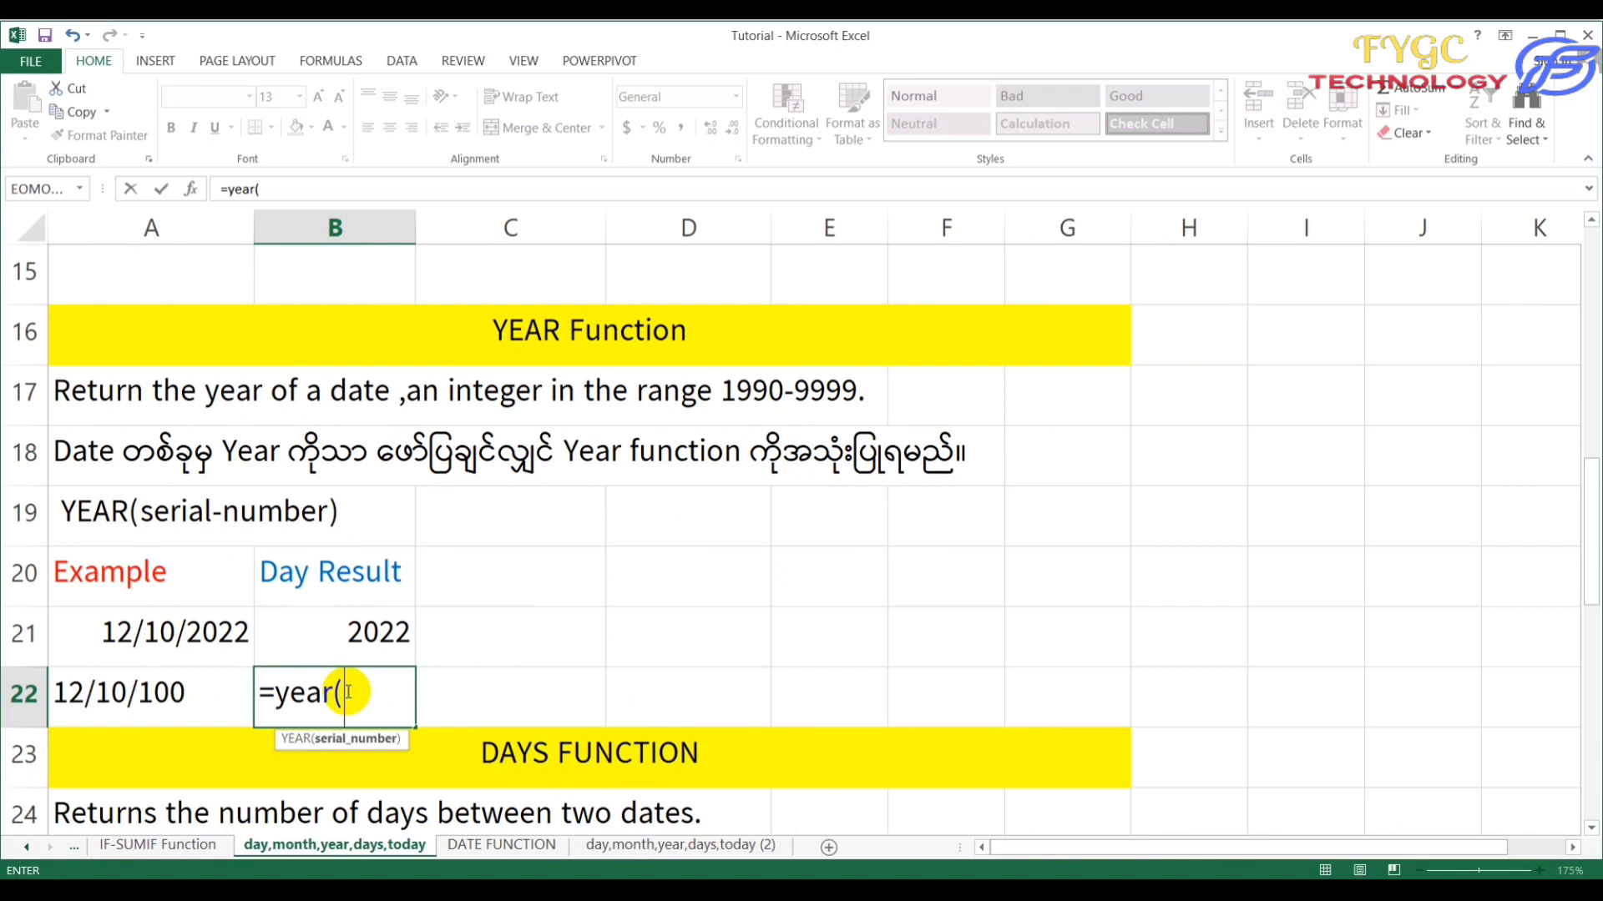
{"action": "left_click", "coordinate": [151, 699]}
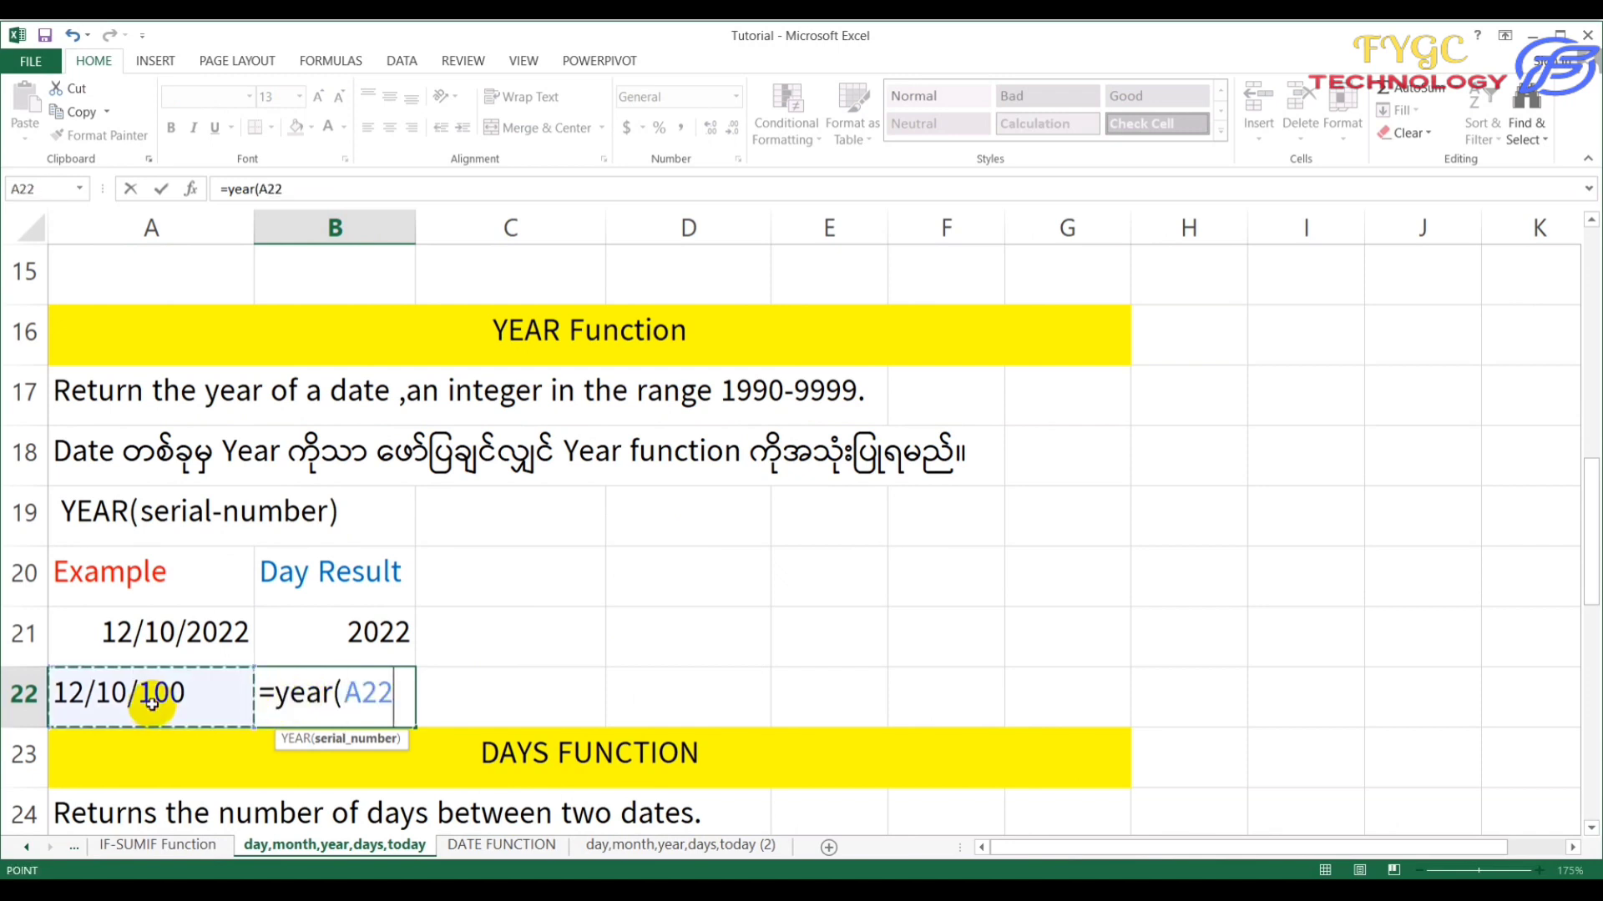
{"action": "left_click_drag", "start_coordinate": [392, 693], "coordinate": [260, 700]}
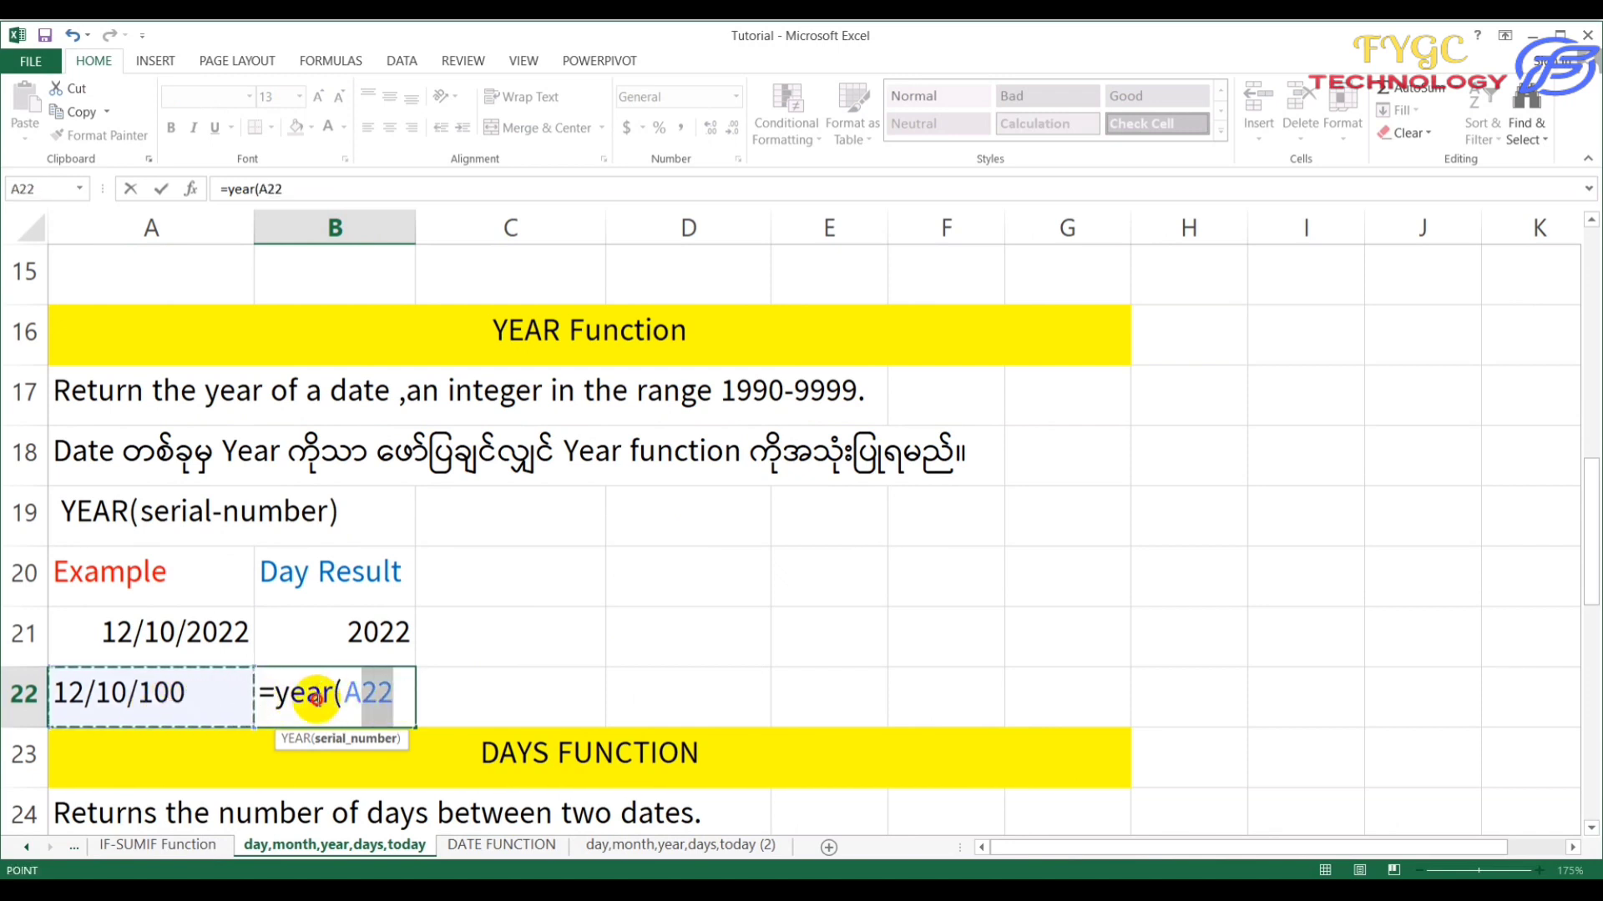
{"action": "key", "text": "Escape"}
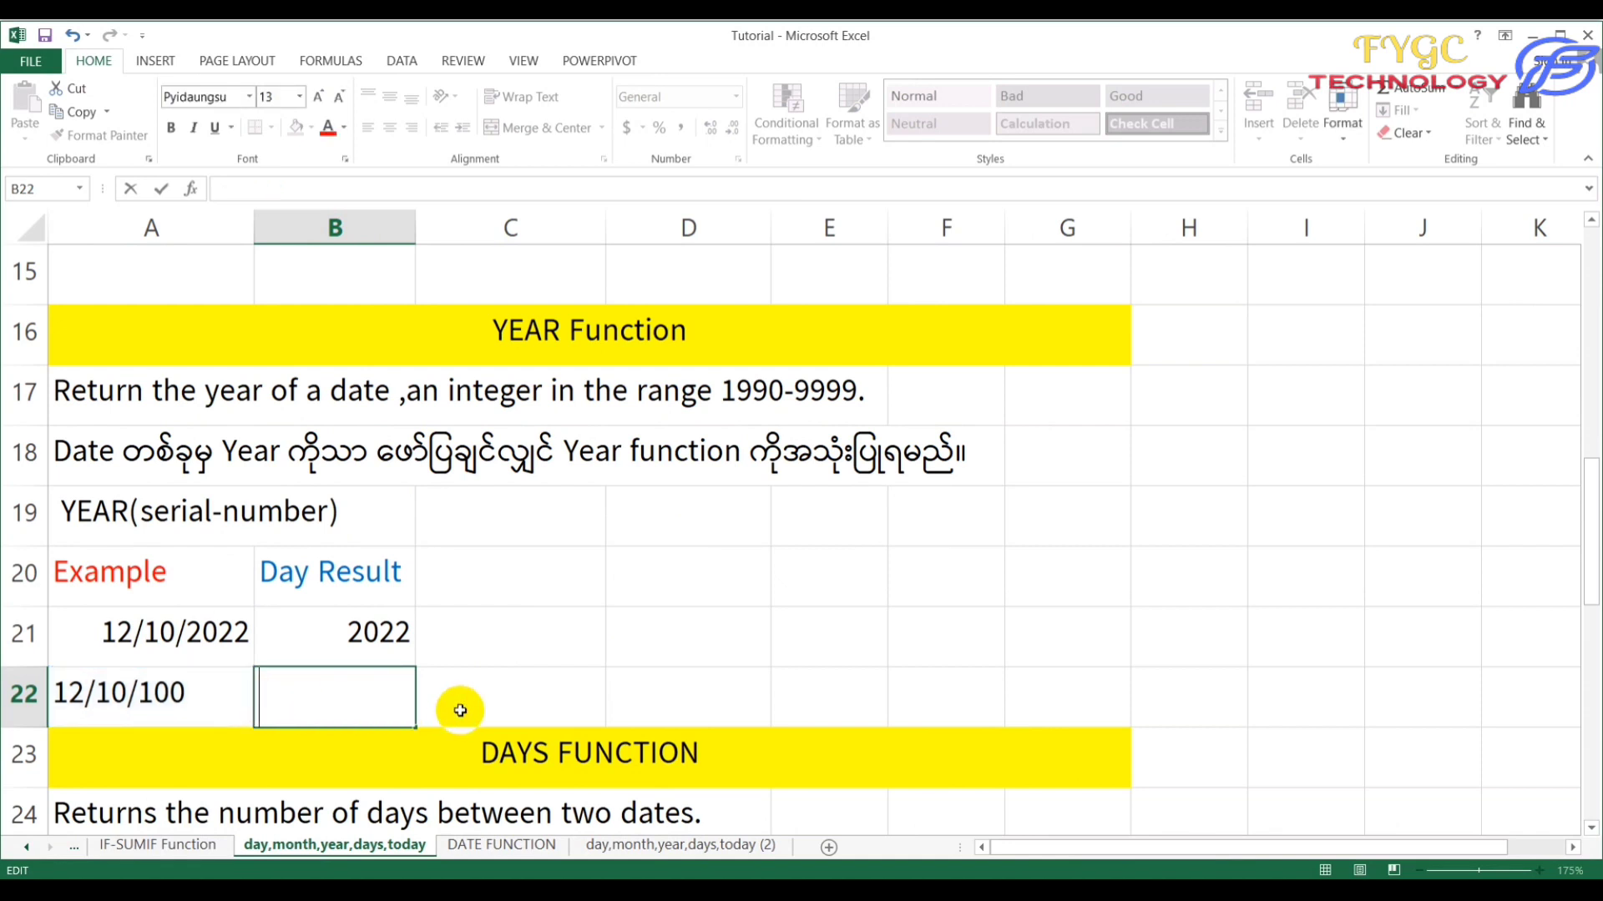
{"action": "left_click", "coordinate": [458, 704]}
{"action": "left_click", "coordinate": [226, 684]}
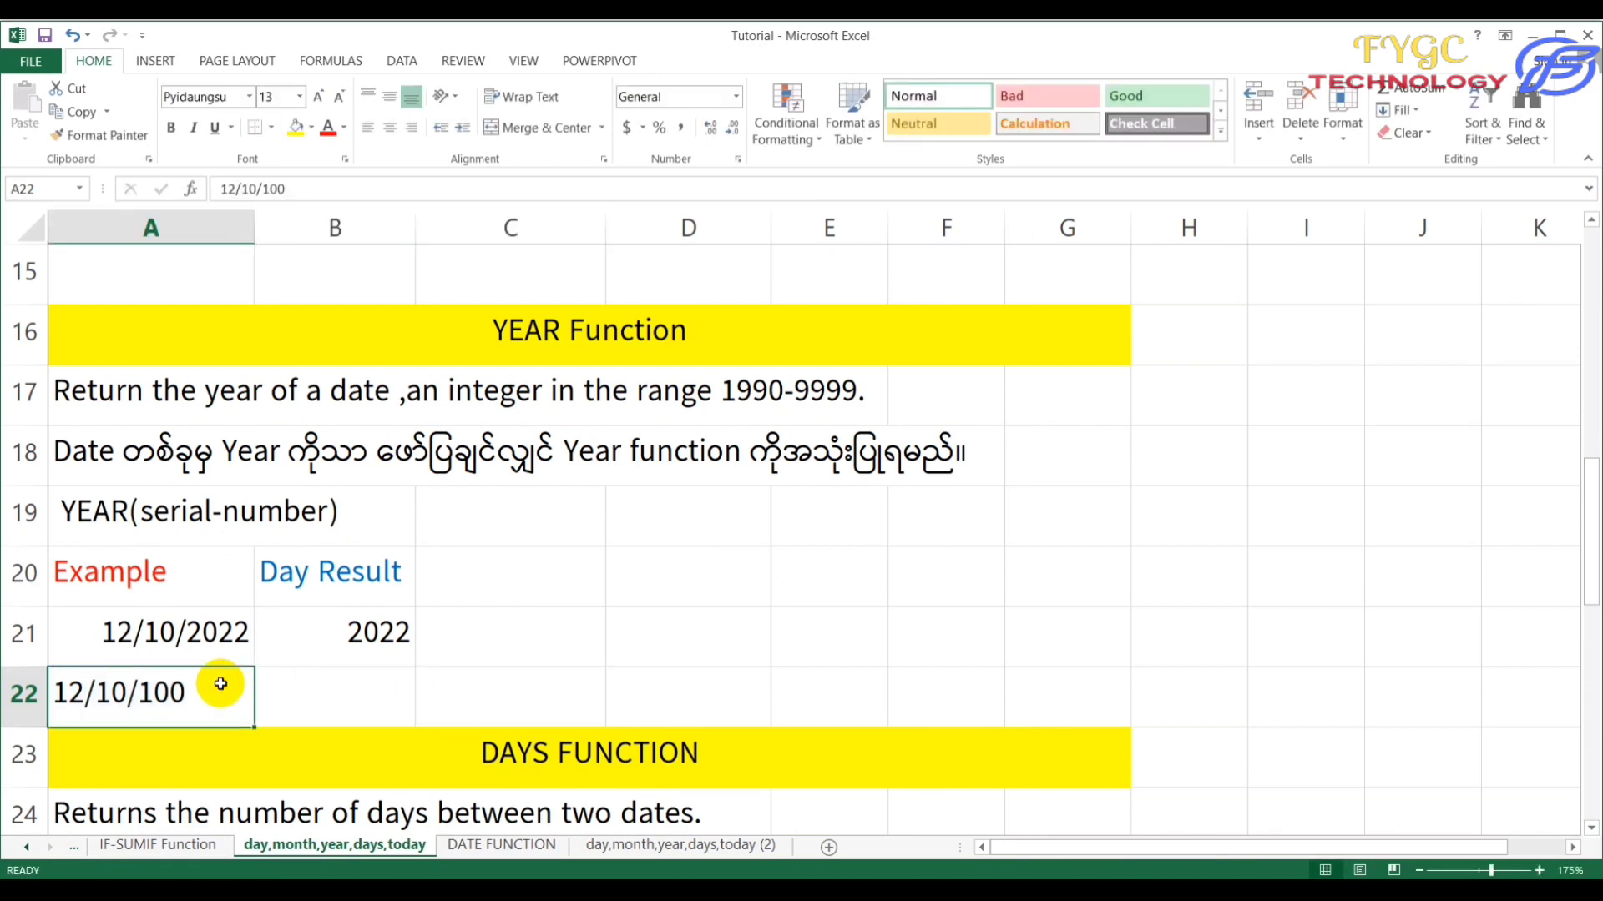
{"action": "left_click", "coordinate": [736, 98]}
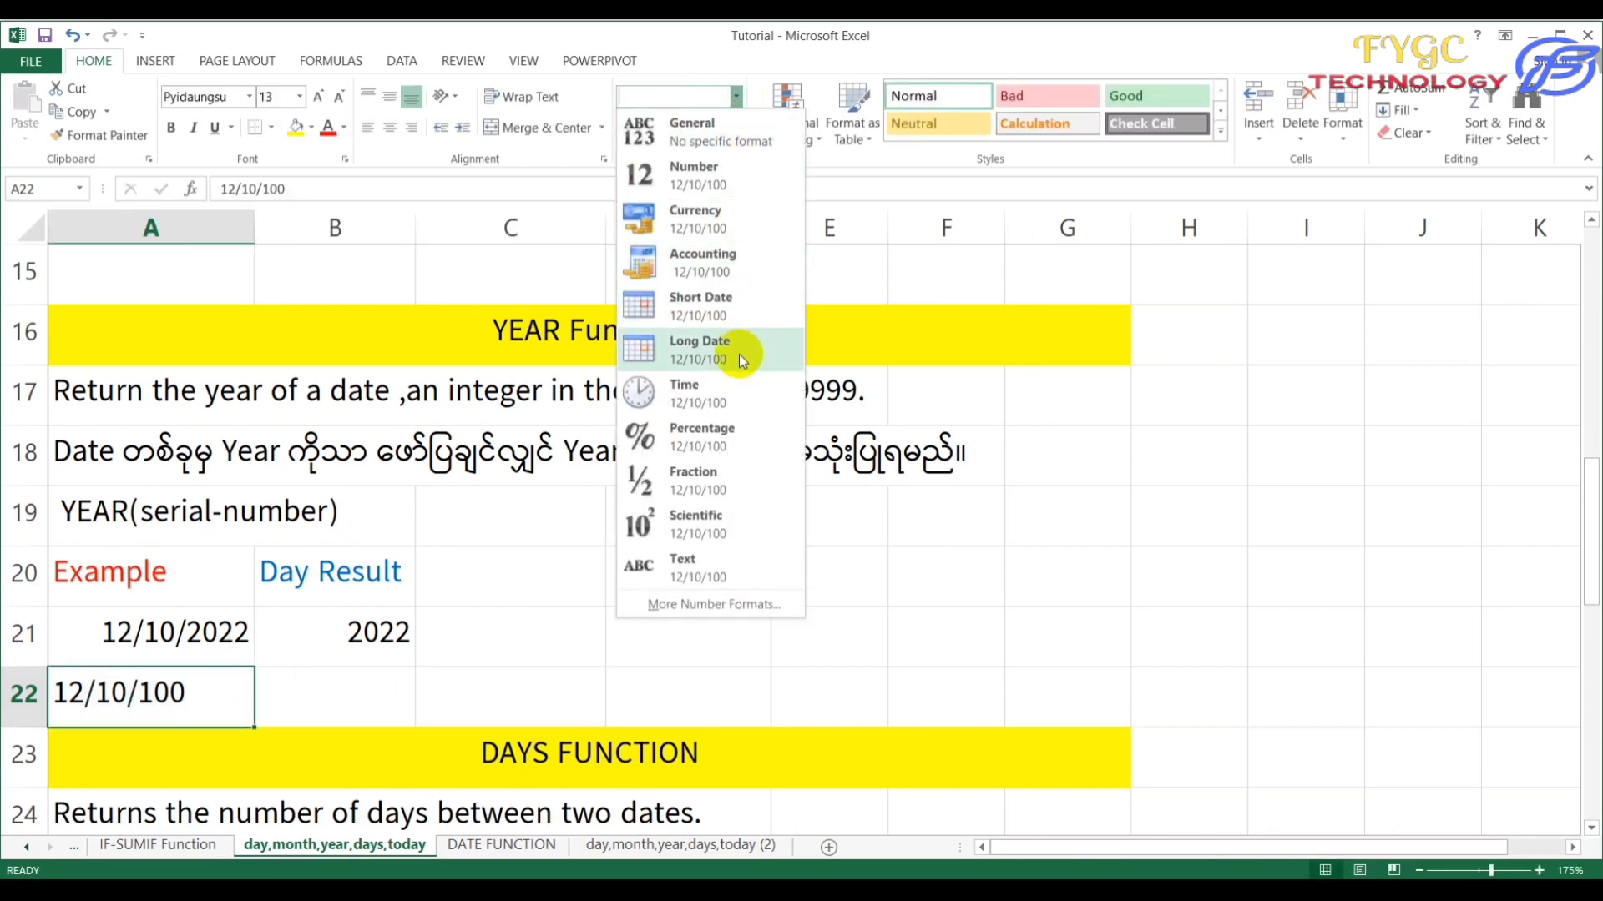
{"action": "left_click", "coordinate": [733, 321]}
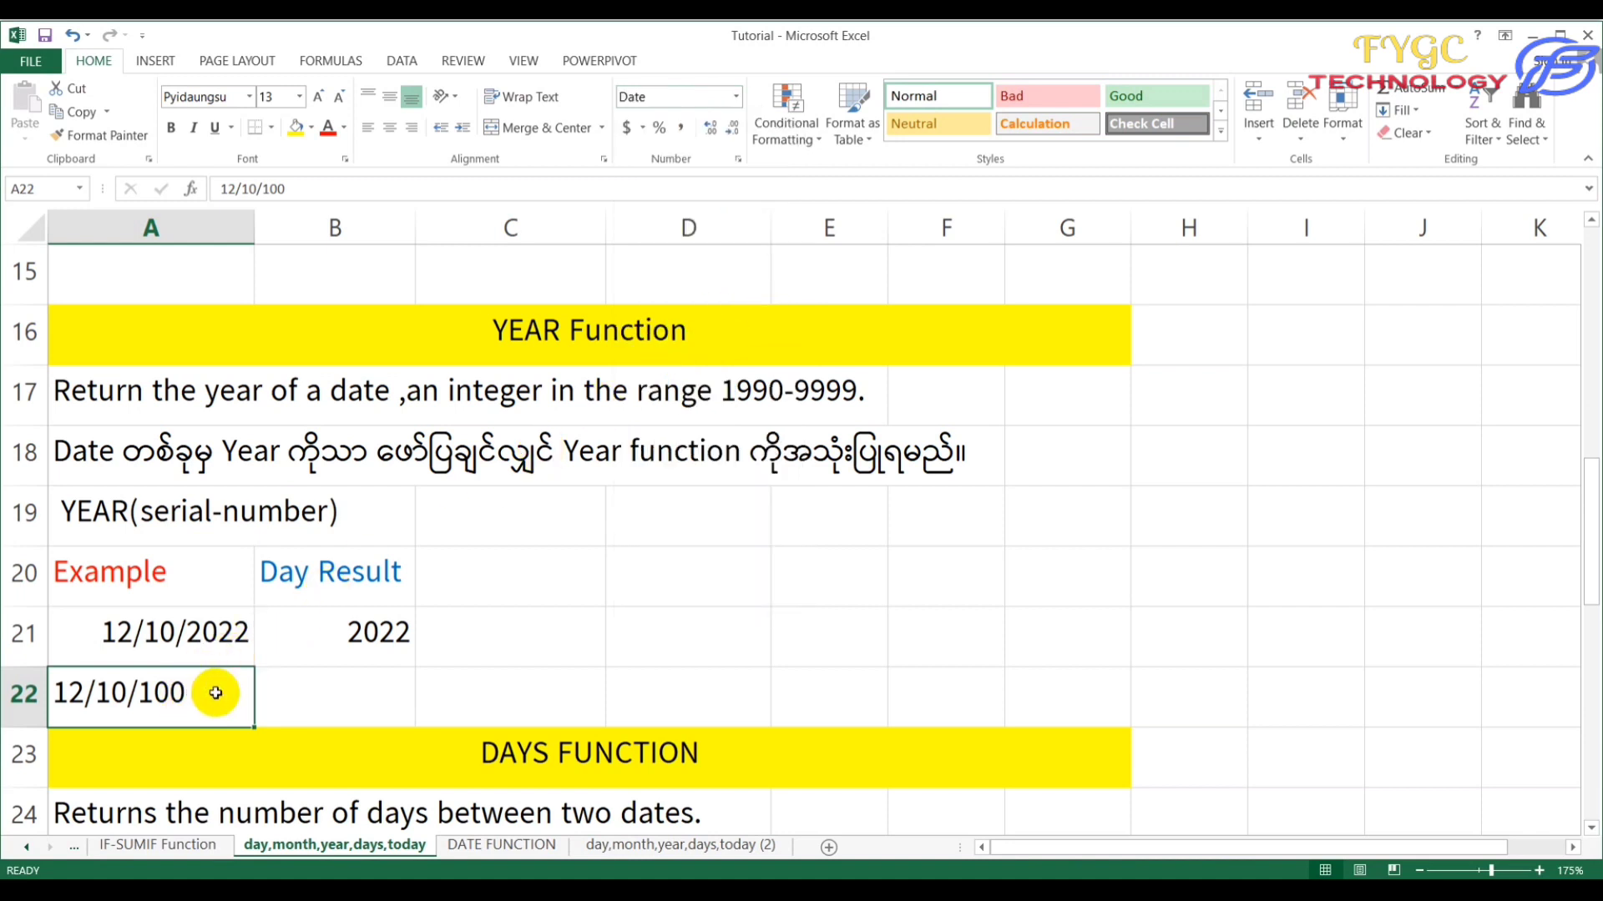
Step: Enter =YEAR(A22) in B22, which returns #VALUE! for 12/10/100
{"action": "left_click", "coordinate": [305, 682]}
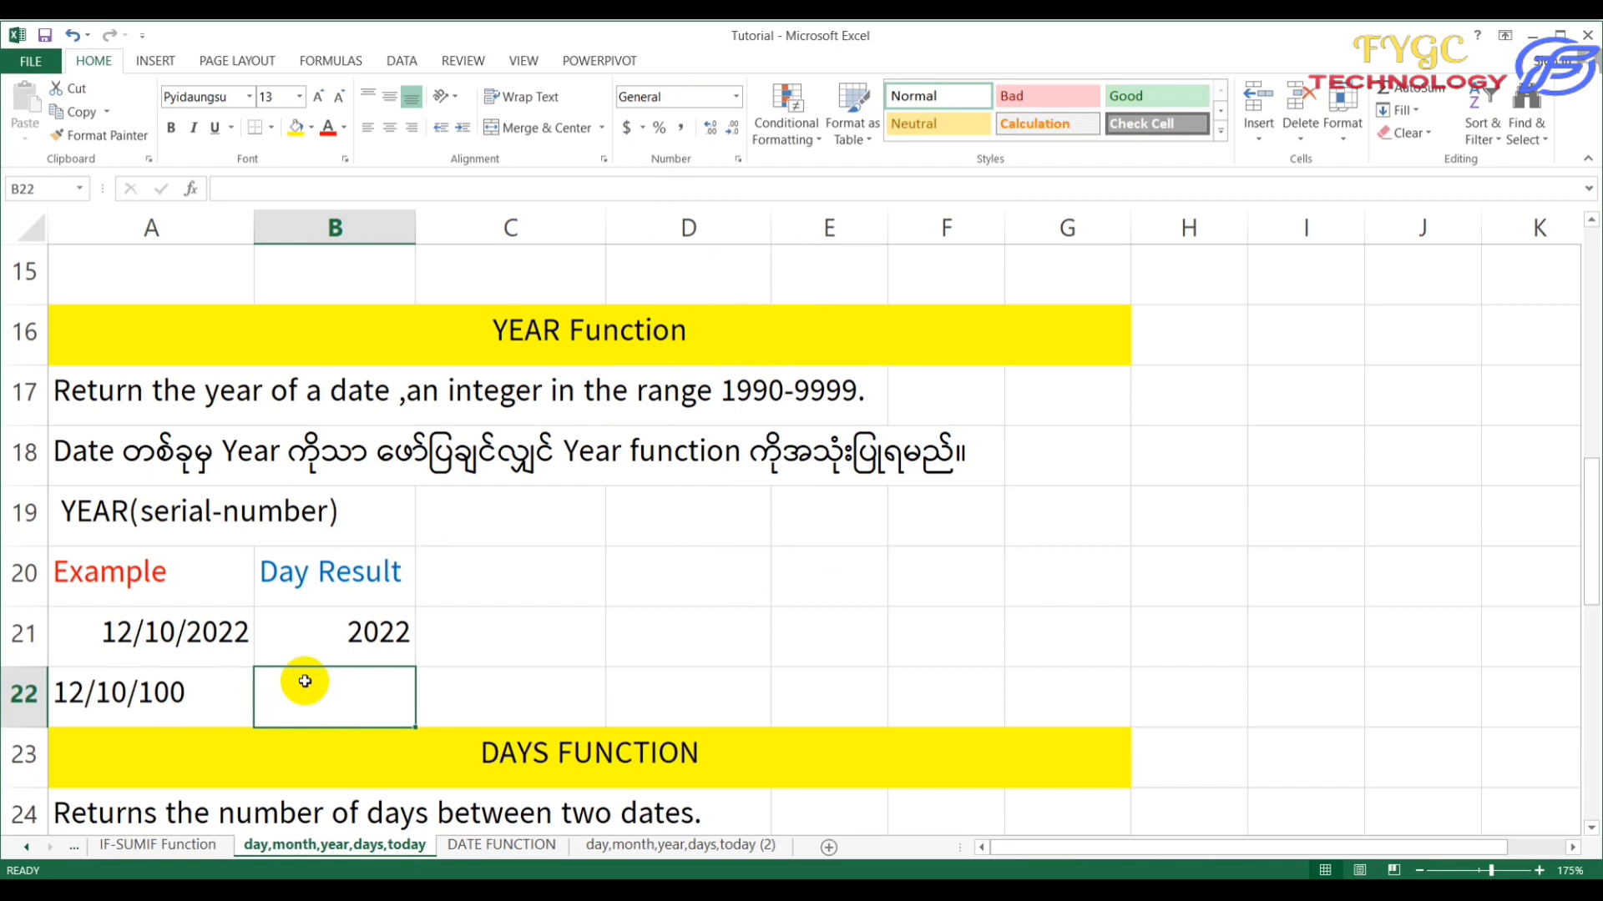
{"action": "type", "text": "9y"}
{"action": "key", "text": "BackSpace"}
{"action": "key", "text": "BackSpace"}
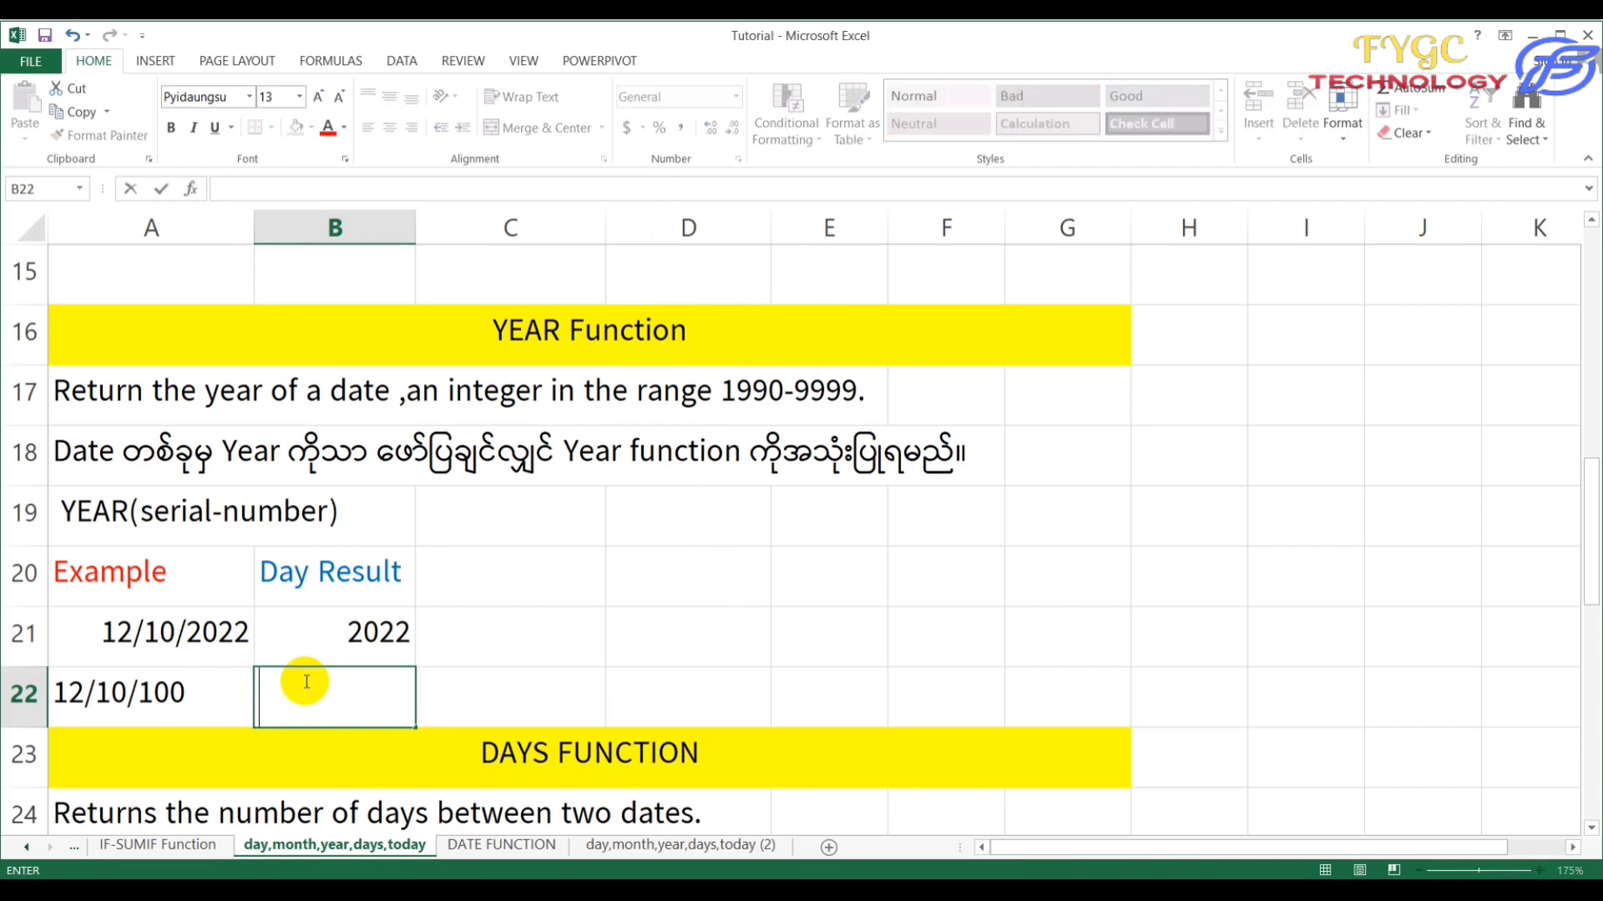
{"action": "type", "text": "="}
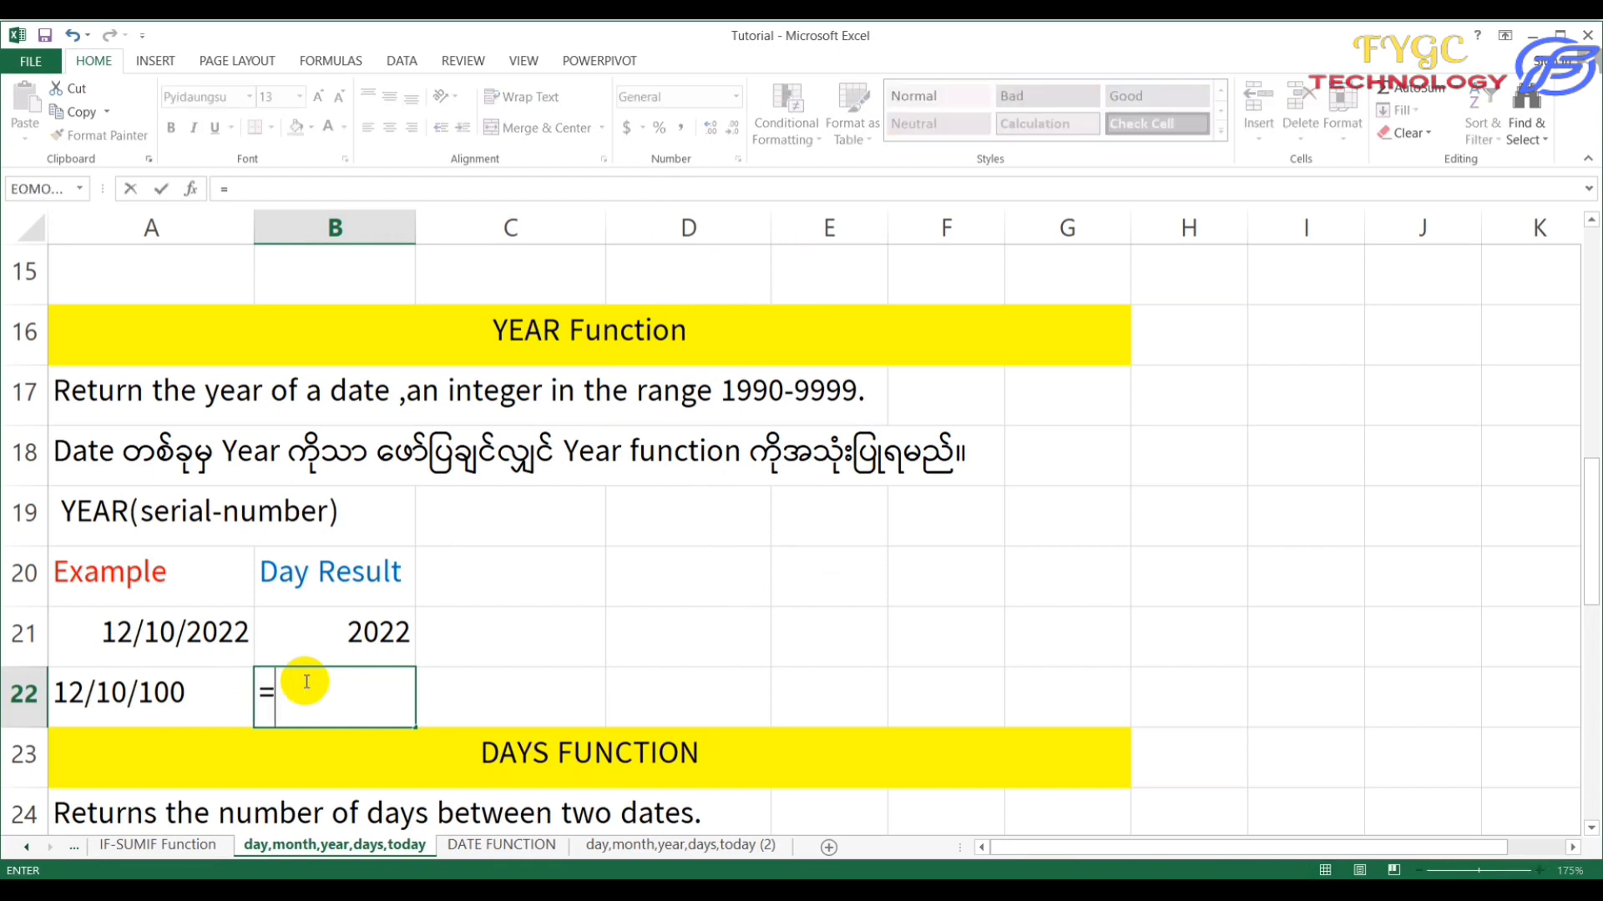
{"action": "type", "text": "year*"}
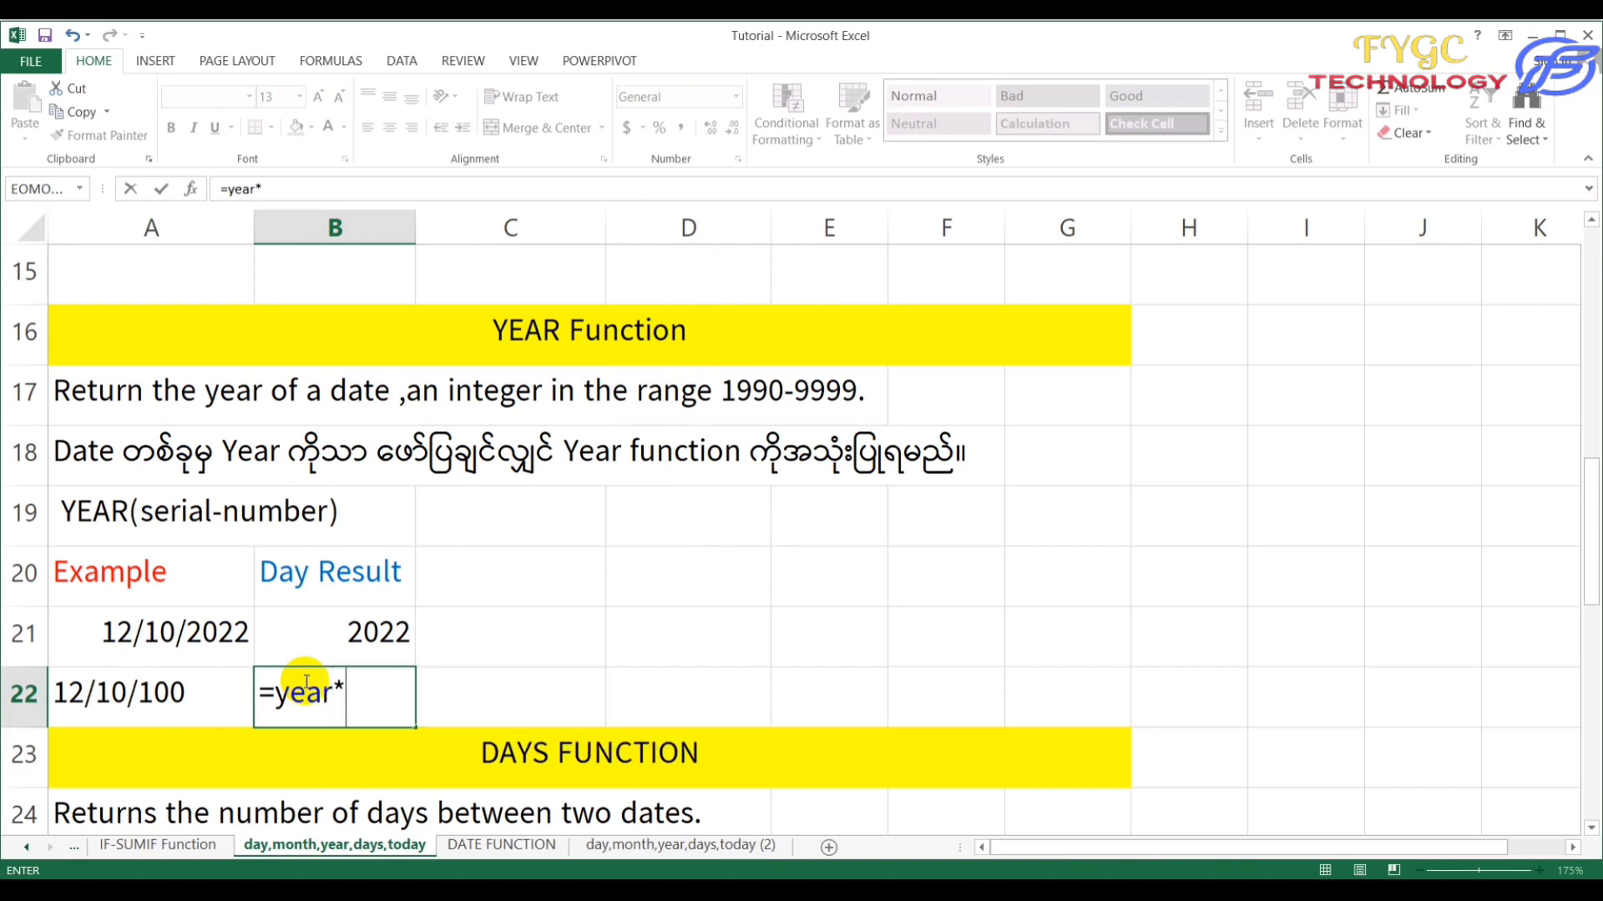
{"action": "key", "text": "BackSpace"}
{"action": "type", "text": "("}
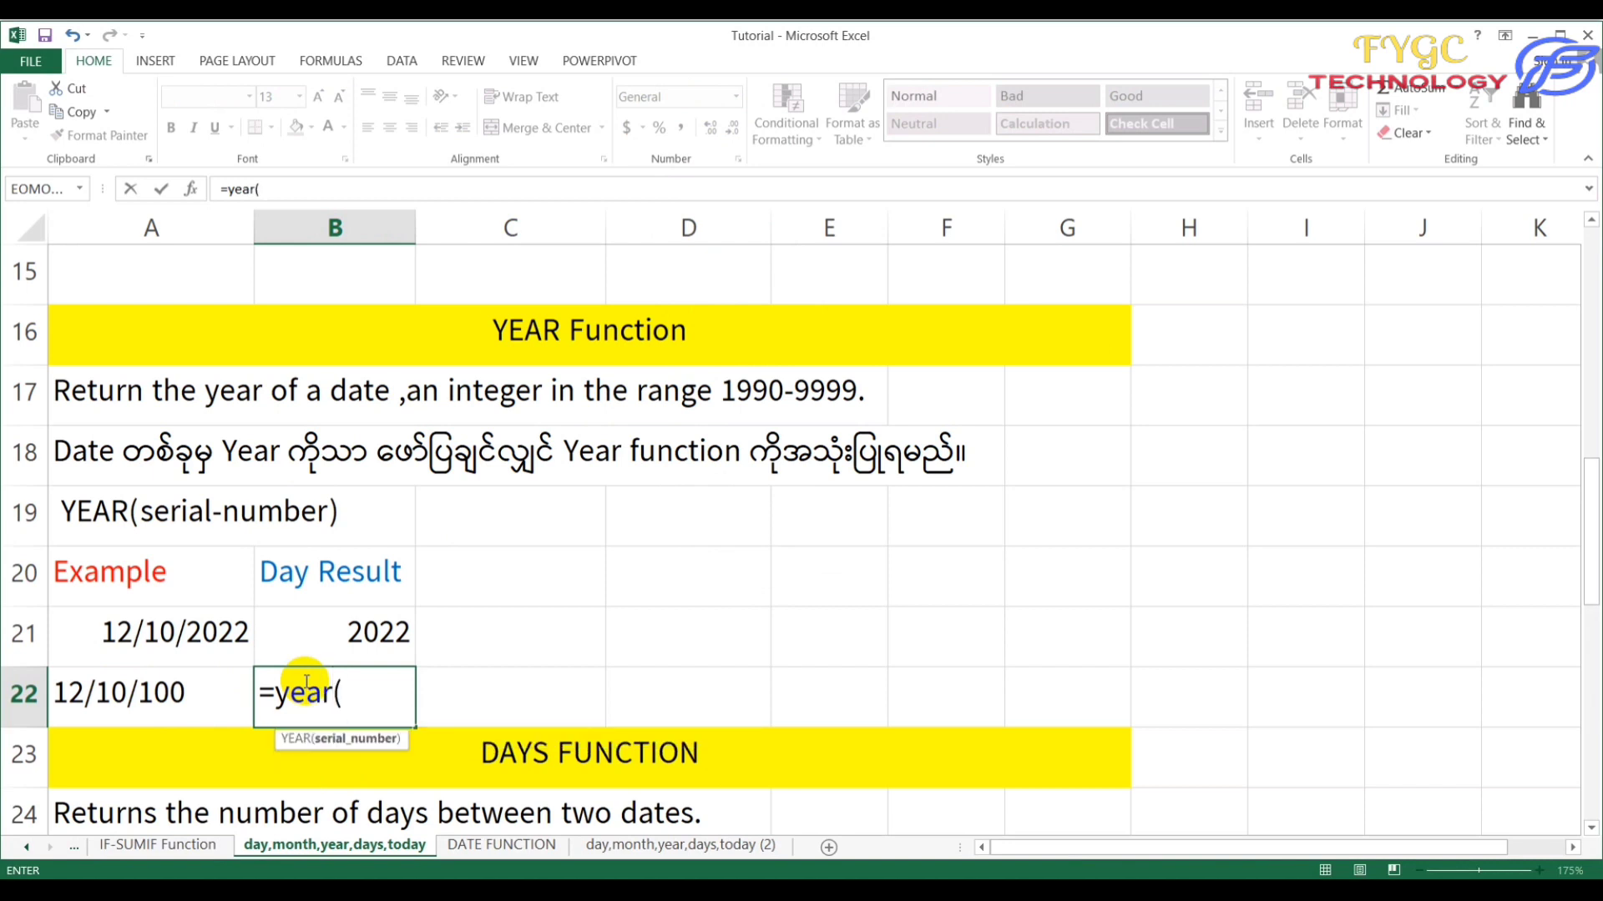
{"action": "left_click", "coordinate": [185, 693]}
{"action": "type", "text": ")"}
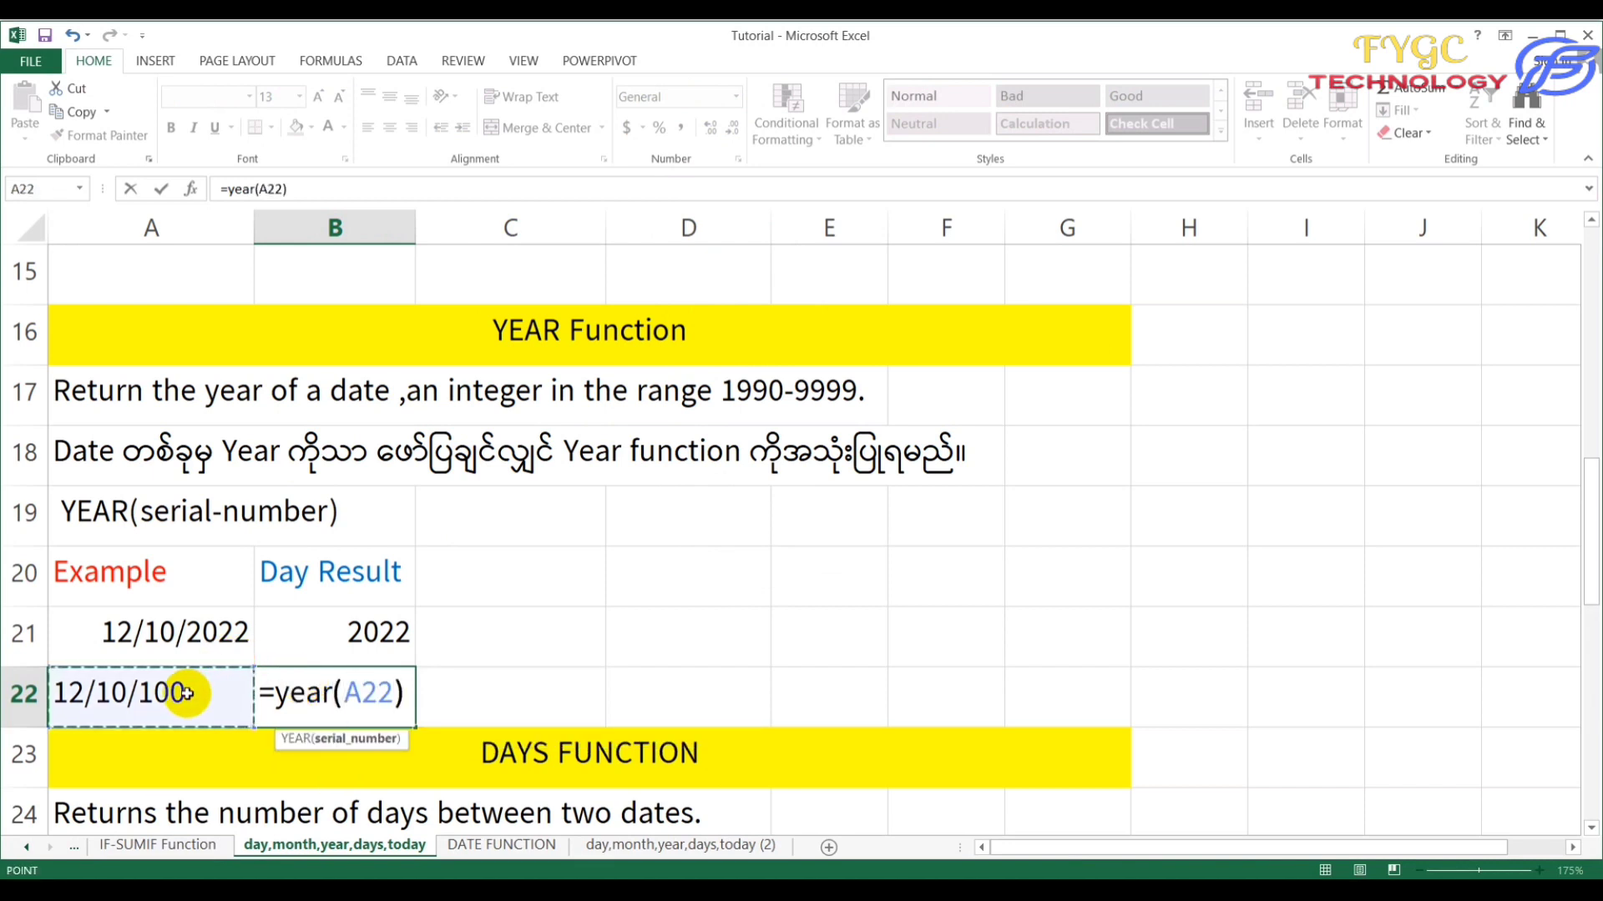
{"action": "key", "text": "Return"}
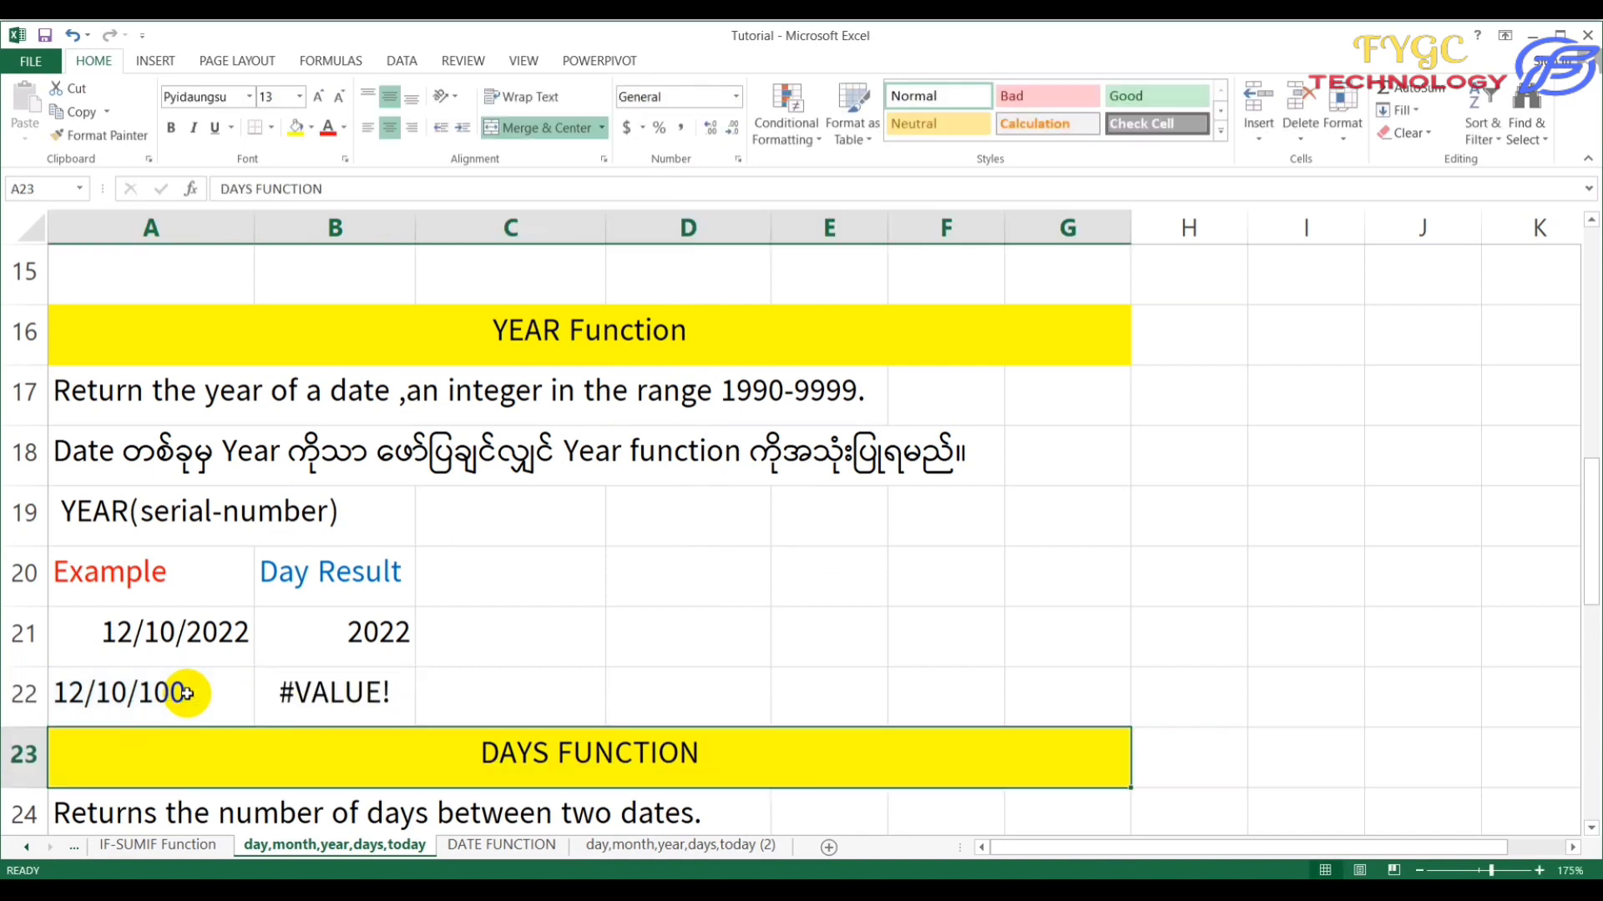
{"action": "left_click", "coordinate": [187, 692]}
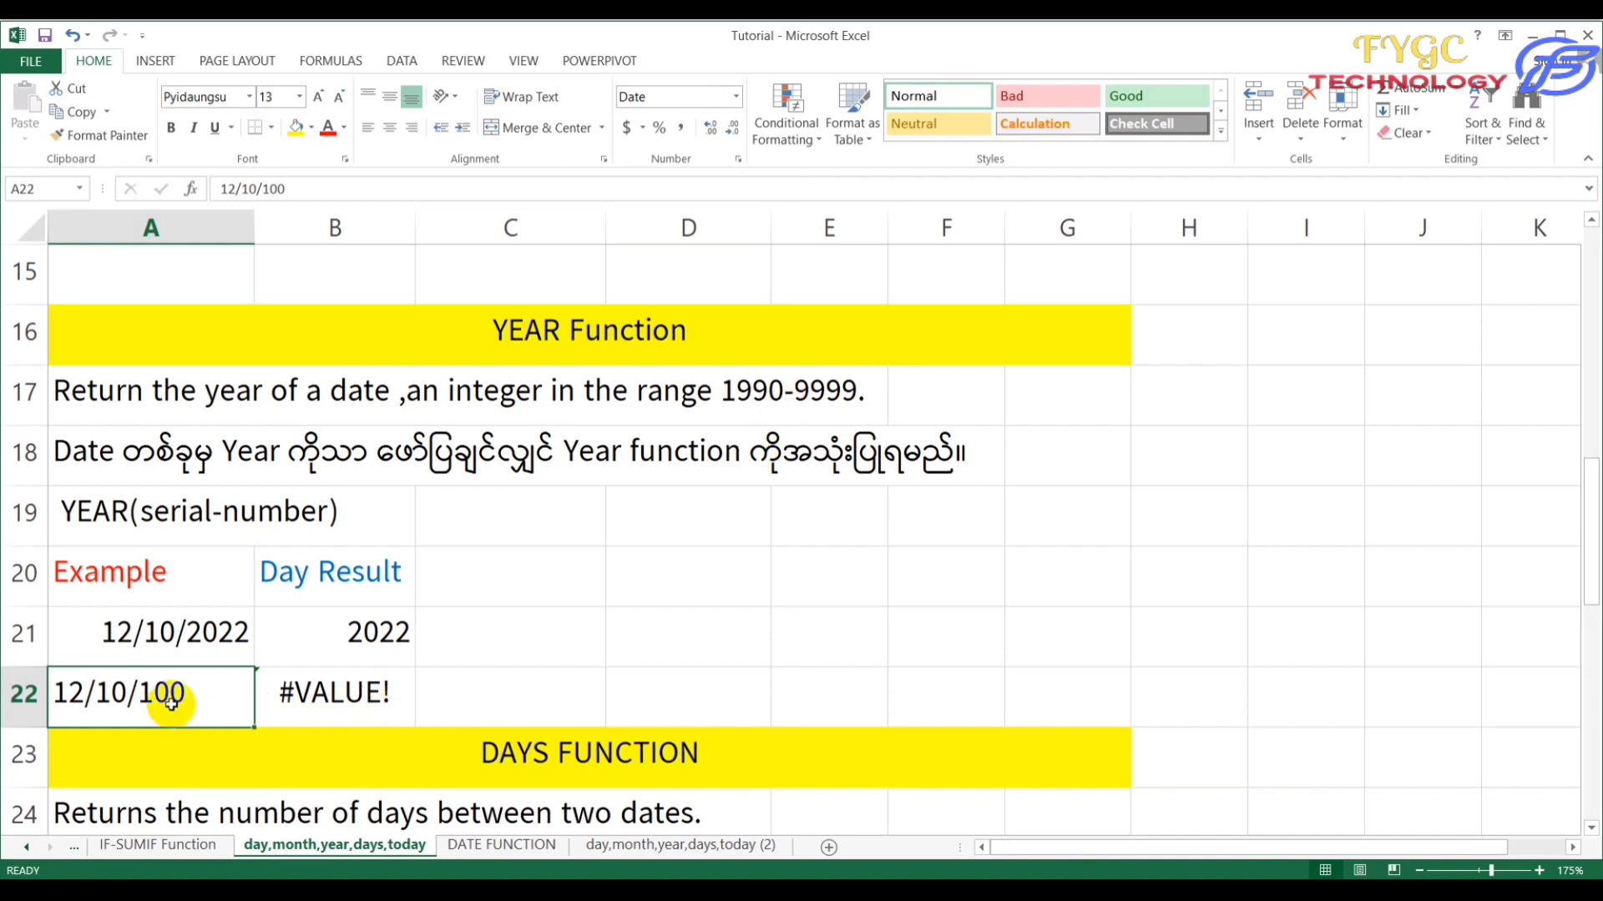
{"action": "left_click", "coordinate": [332, 694]}
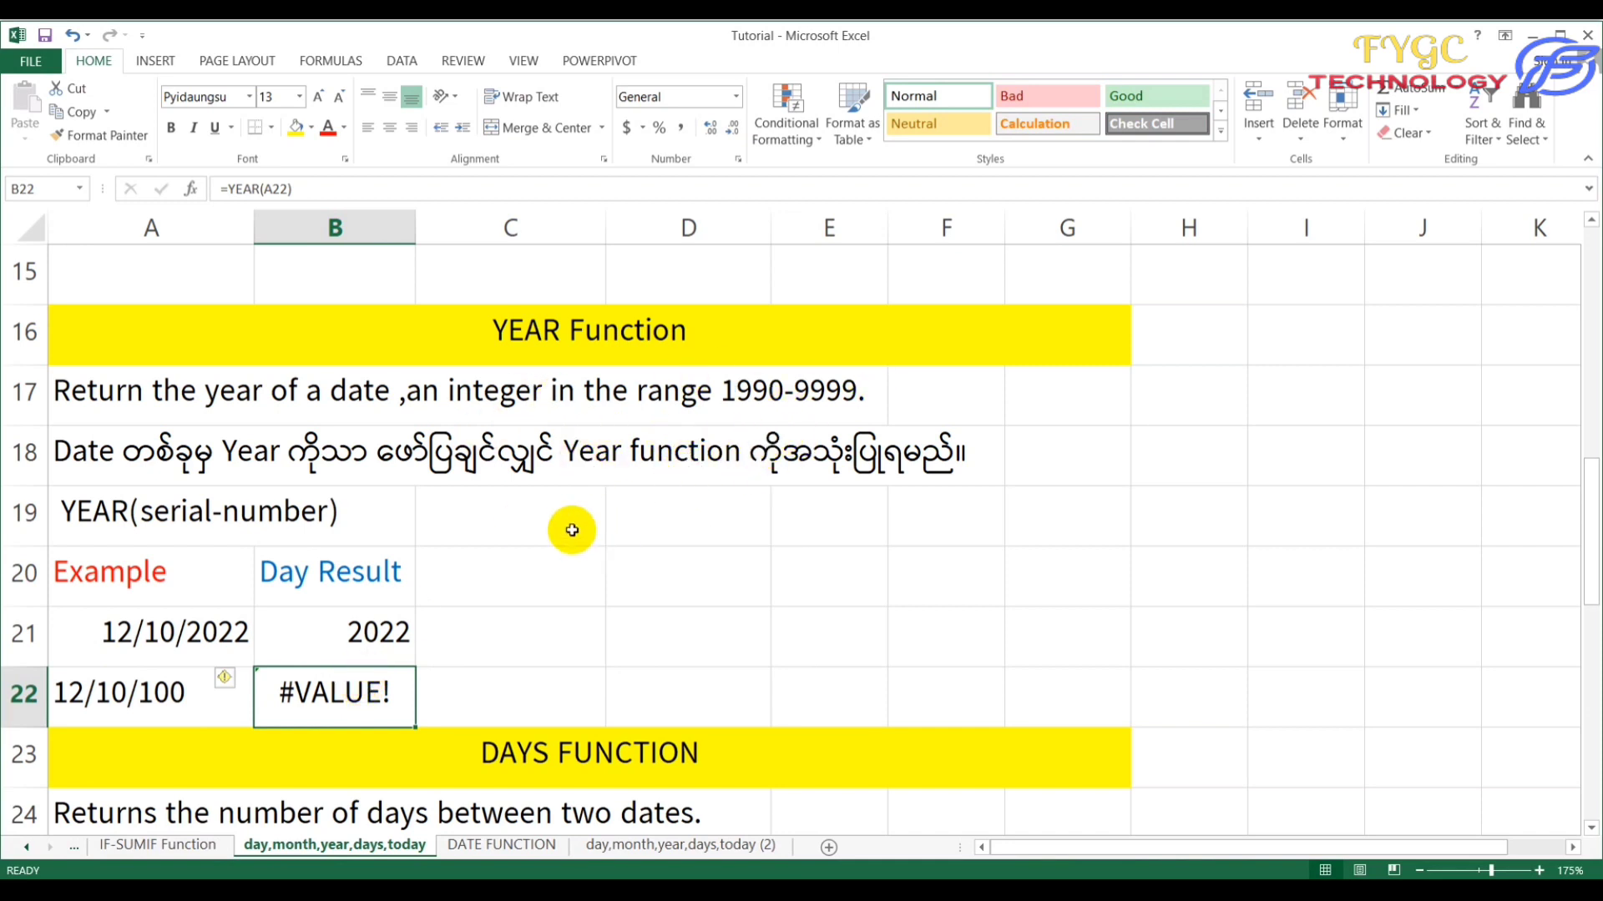
{"action": "scroll", "coordinate": [568, 528], "scroll_direction": "down", "scroll_amount": 1}
{"action": "left_click", "coordinate": [536, 714]}
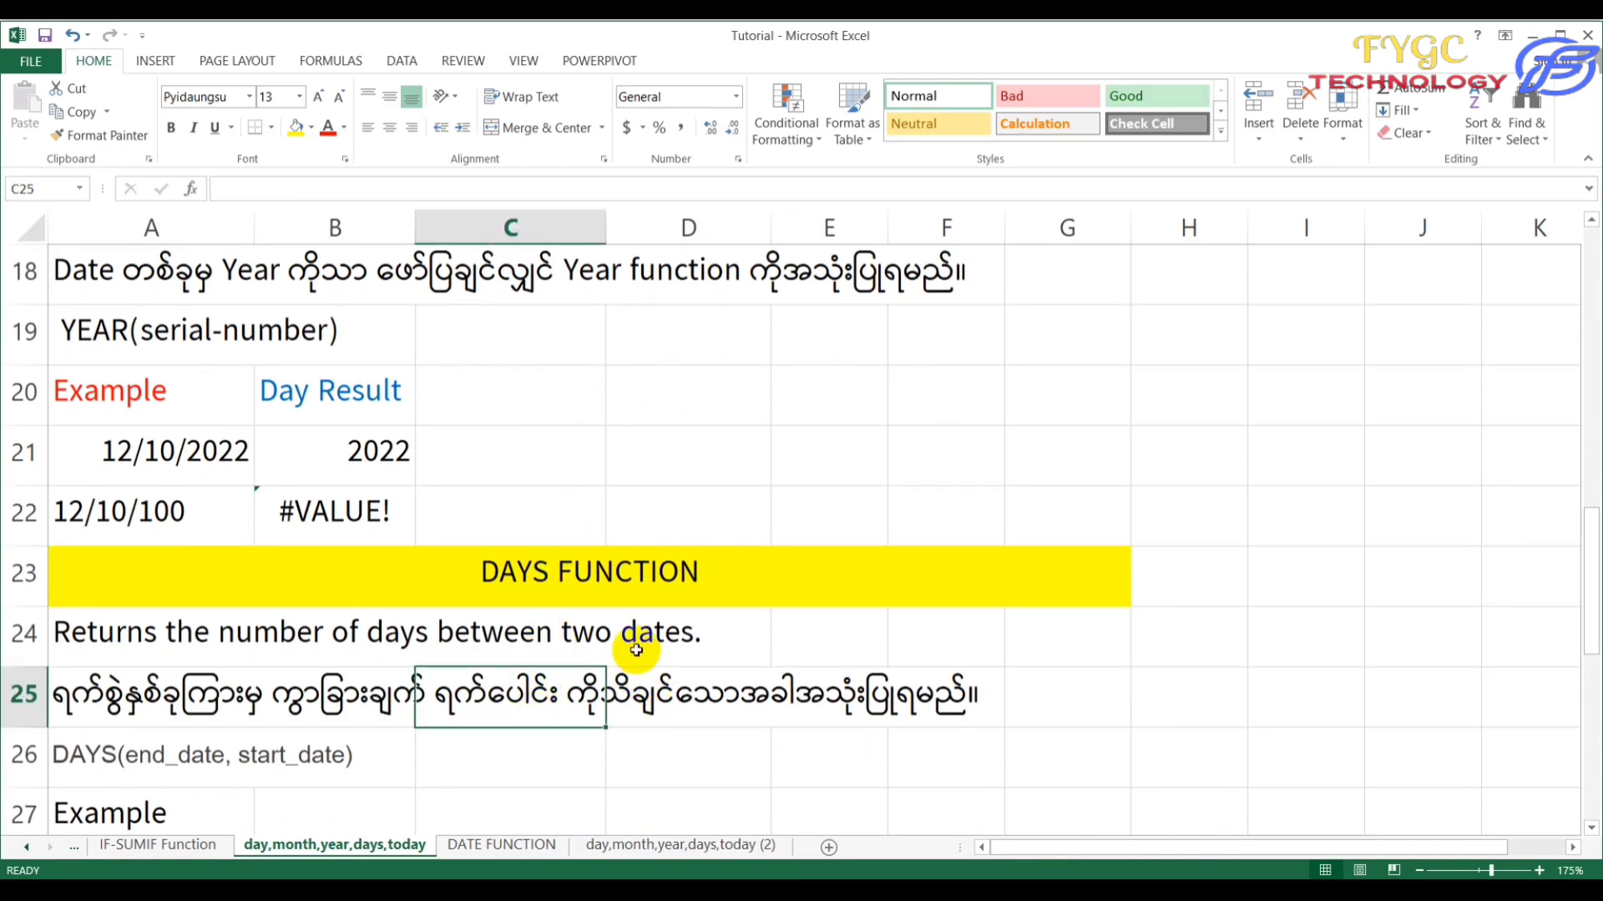
{"action": "scroll", "coordinate": [631, 644], "scroll_direction": "down", "scroll_amount": 1}
{"action": "scroll", "coordinate": [626, 641], "scroll_direction": "down", "scroll_amount": 1}
{"action": "scroll", "coordinate": [626, 640], "scroll_direction": "up", "scroll_amount": 1}
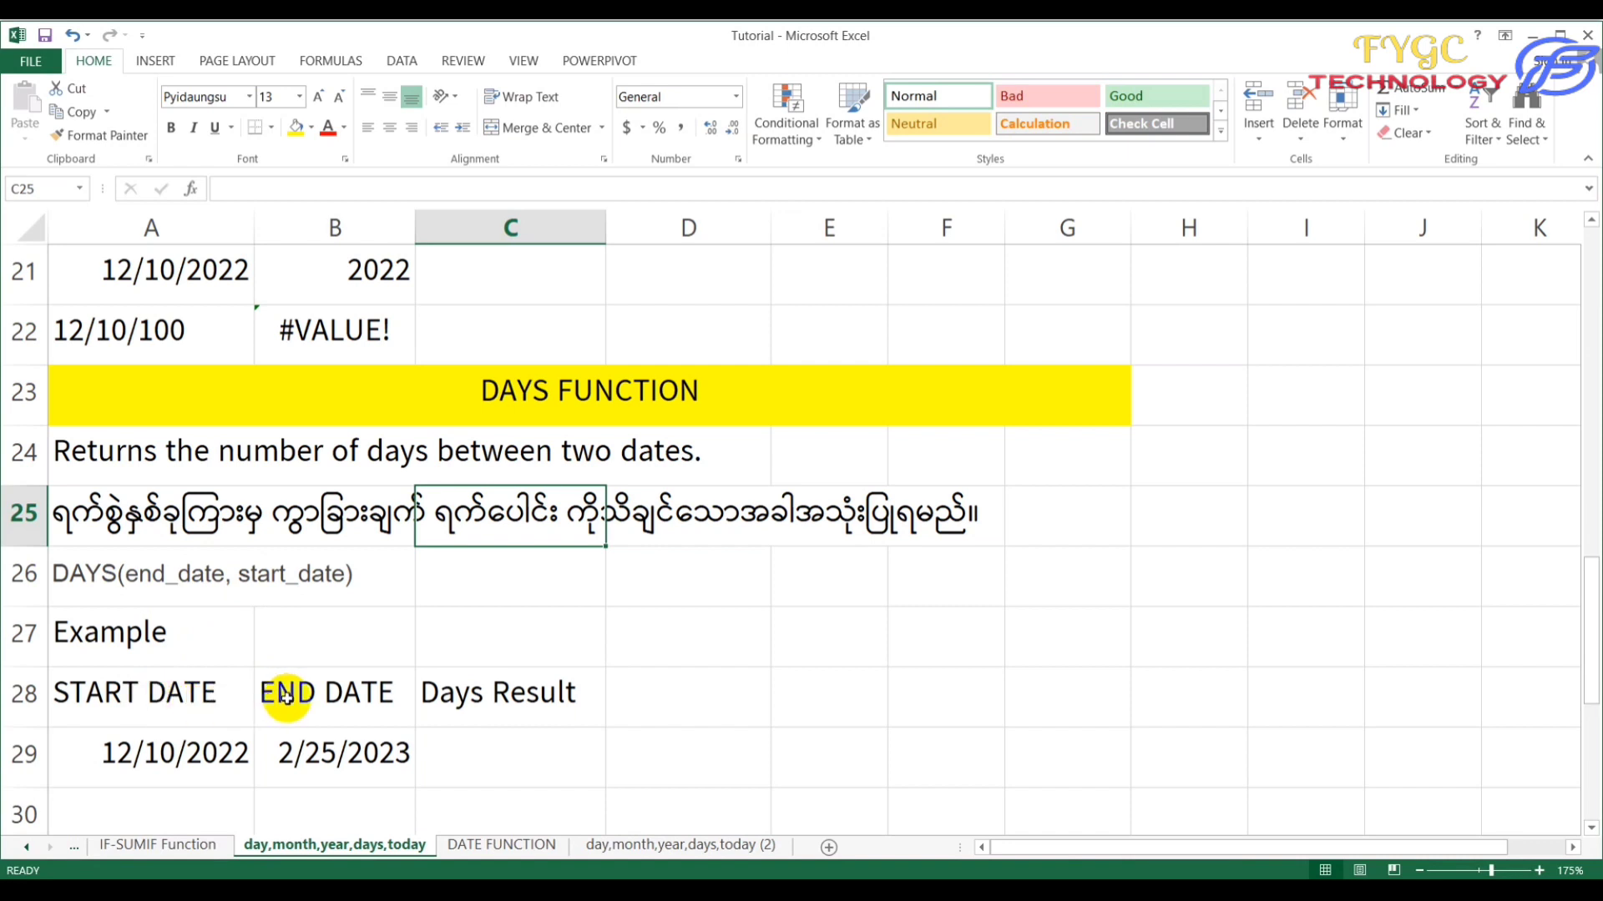
{"action": "left_click", "coordinate": [158, 760]}
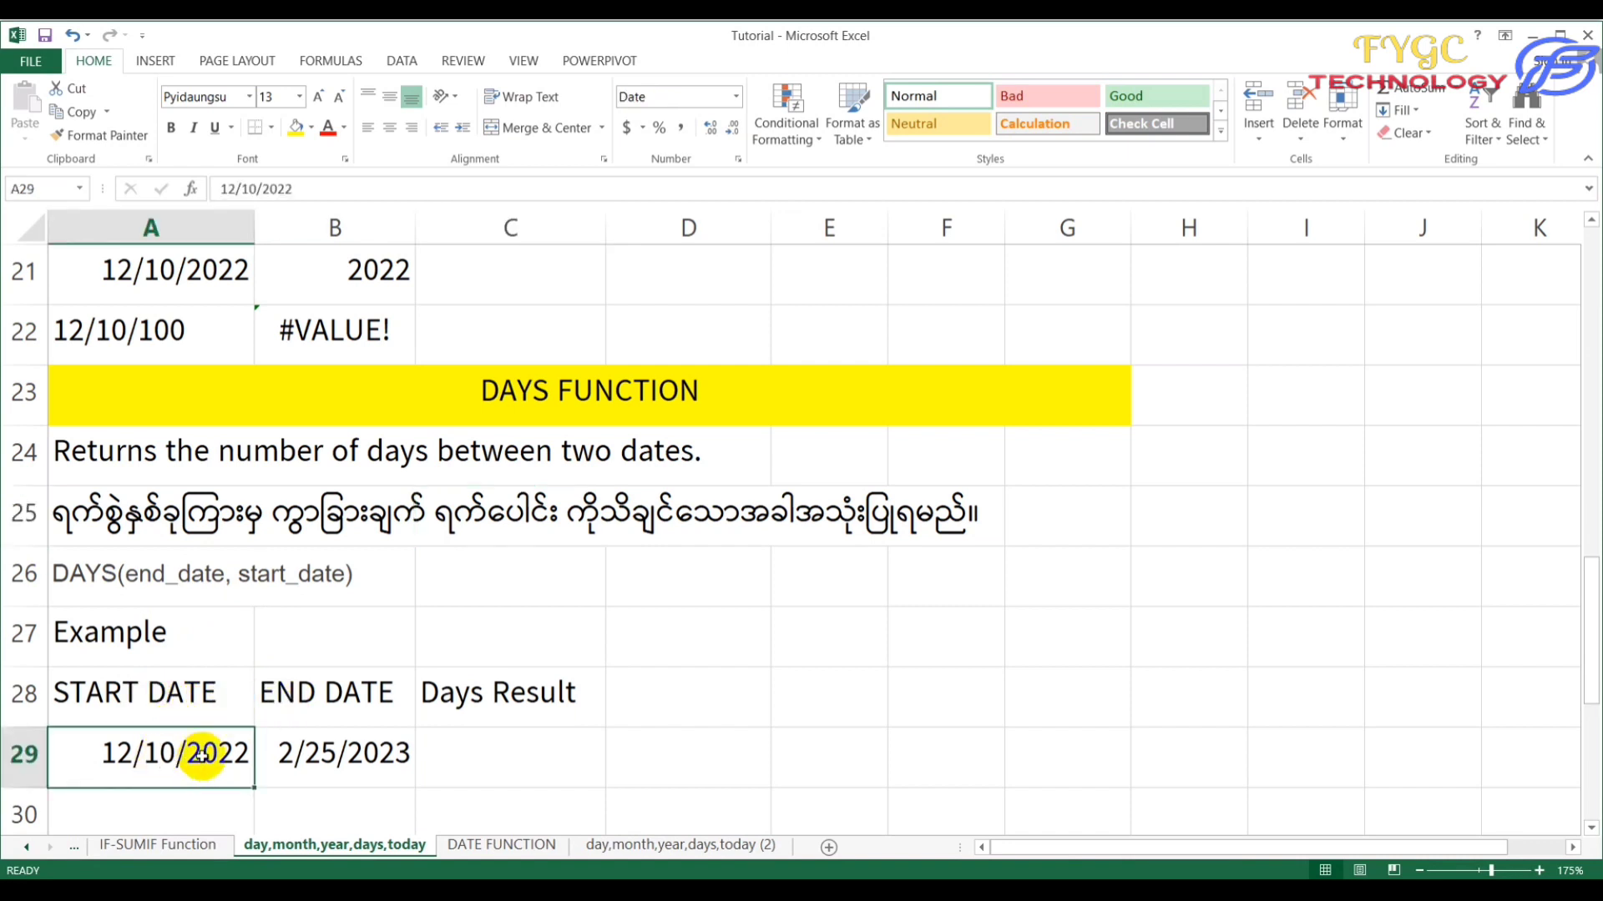
{"action": "left_click", "coordinate": [350, 692]}
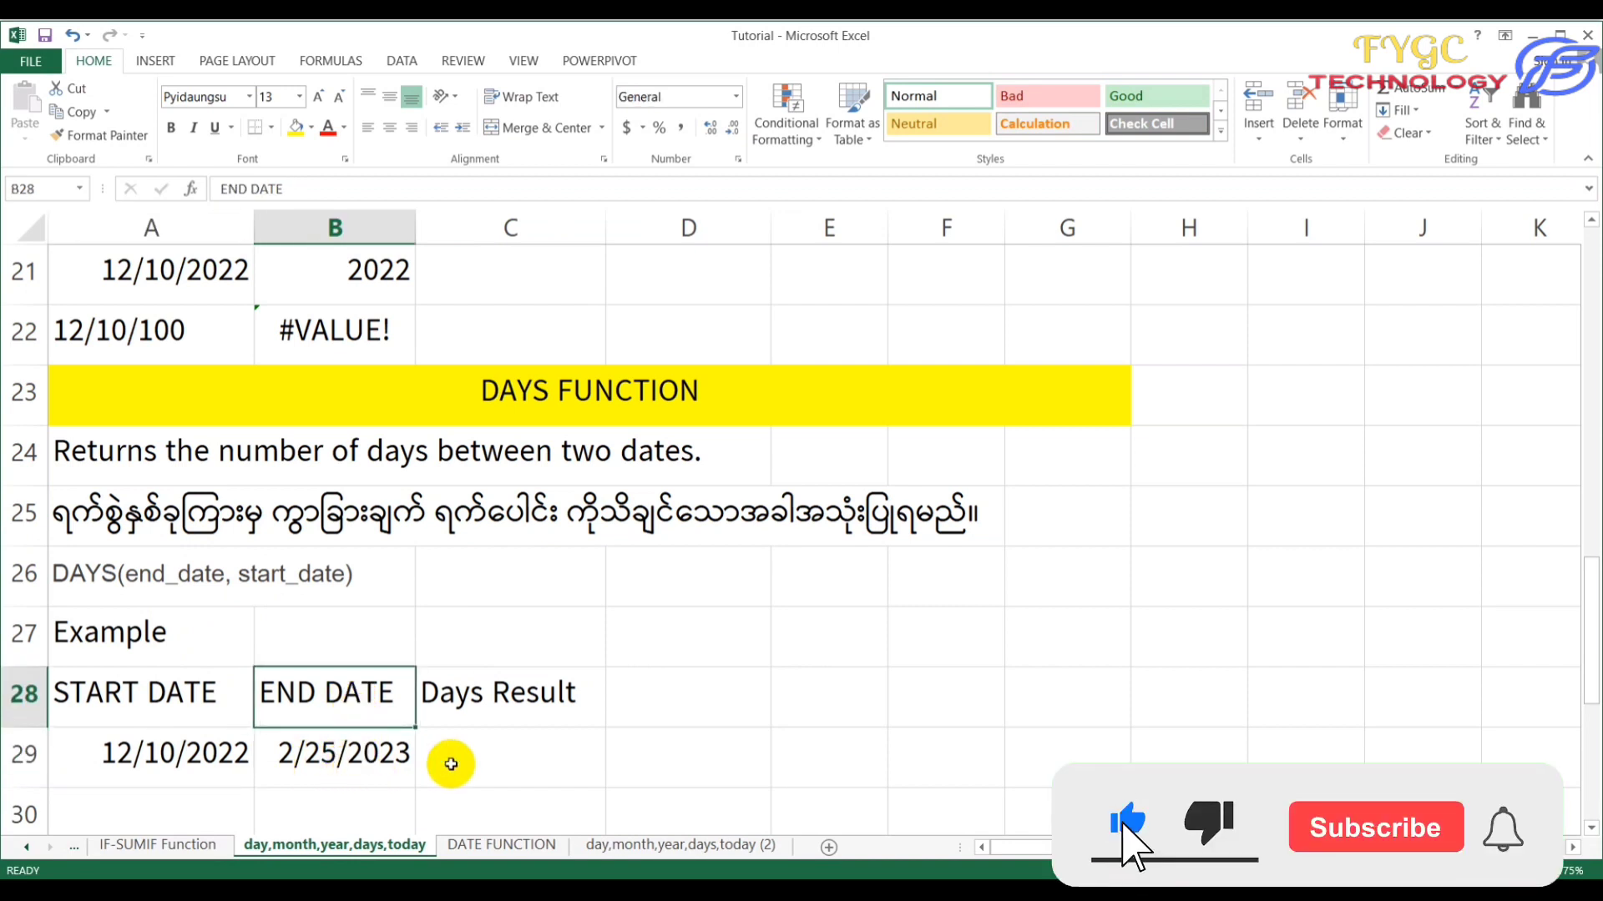
{"action": "left_click", "coordinate": [359, 775]}
{"action": "left_click", "coordinate": [217, 759]}
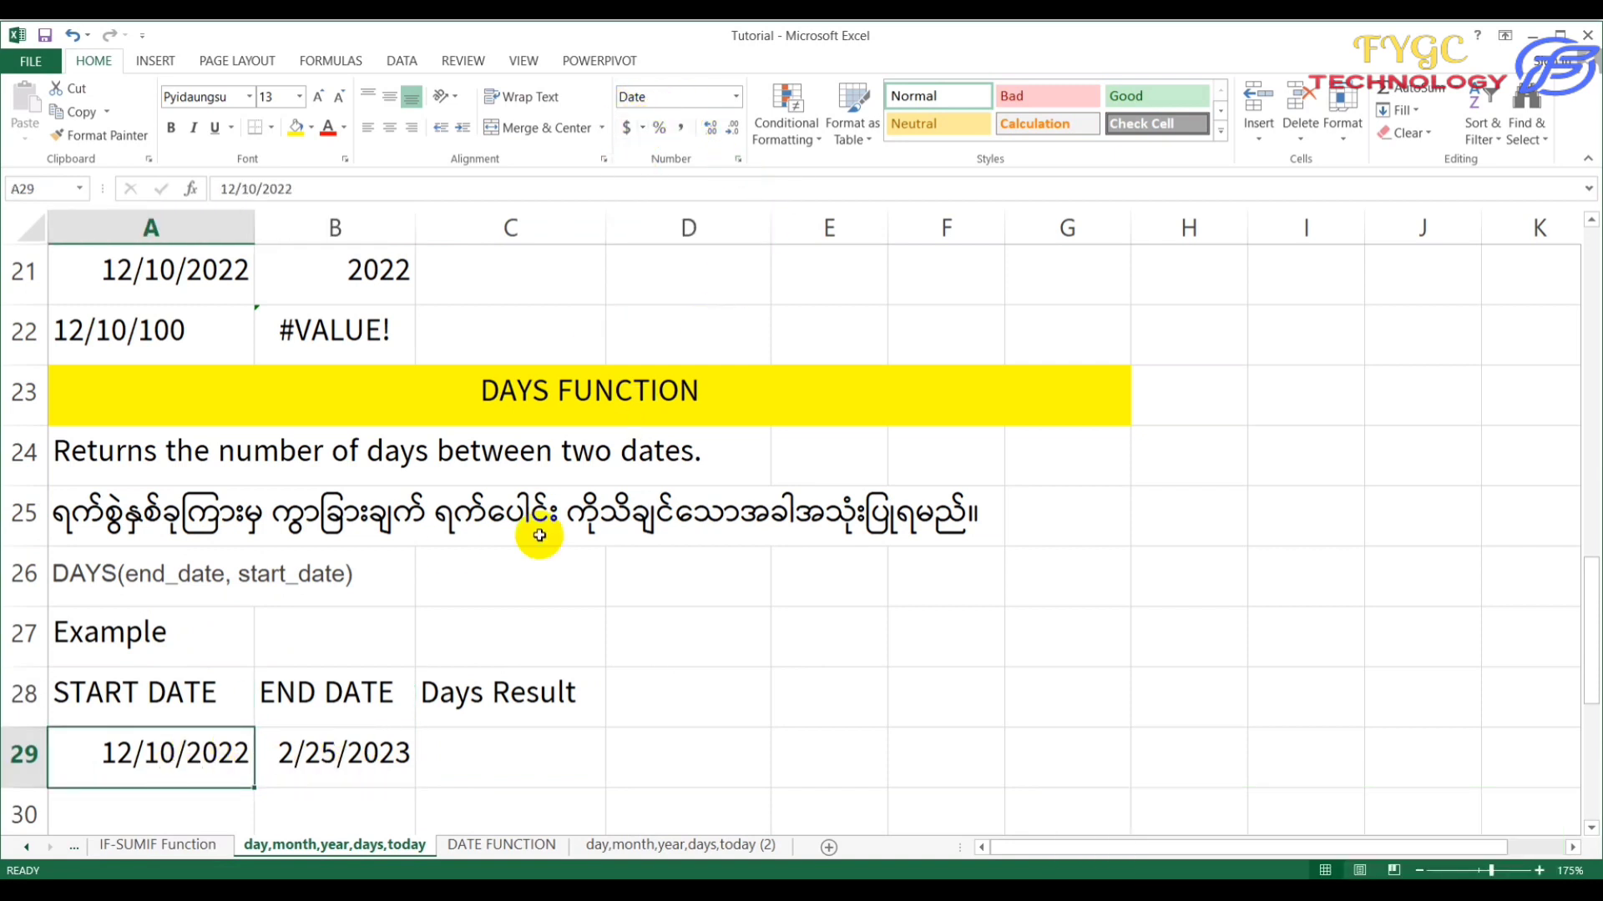
Step: Enter =DAYS(B29,A29) in C29, giving 77 days between 12/10/2022 and 2/25/2023
{"action": "left_click", "coordinate": [498, 742]}
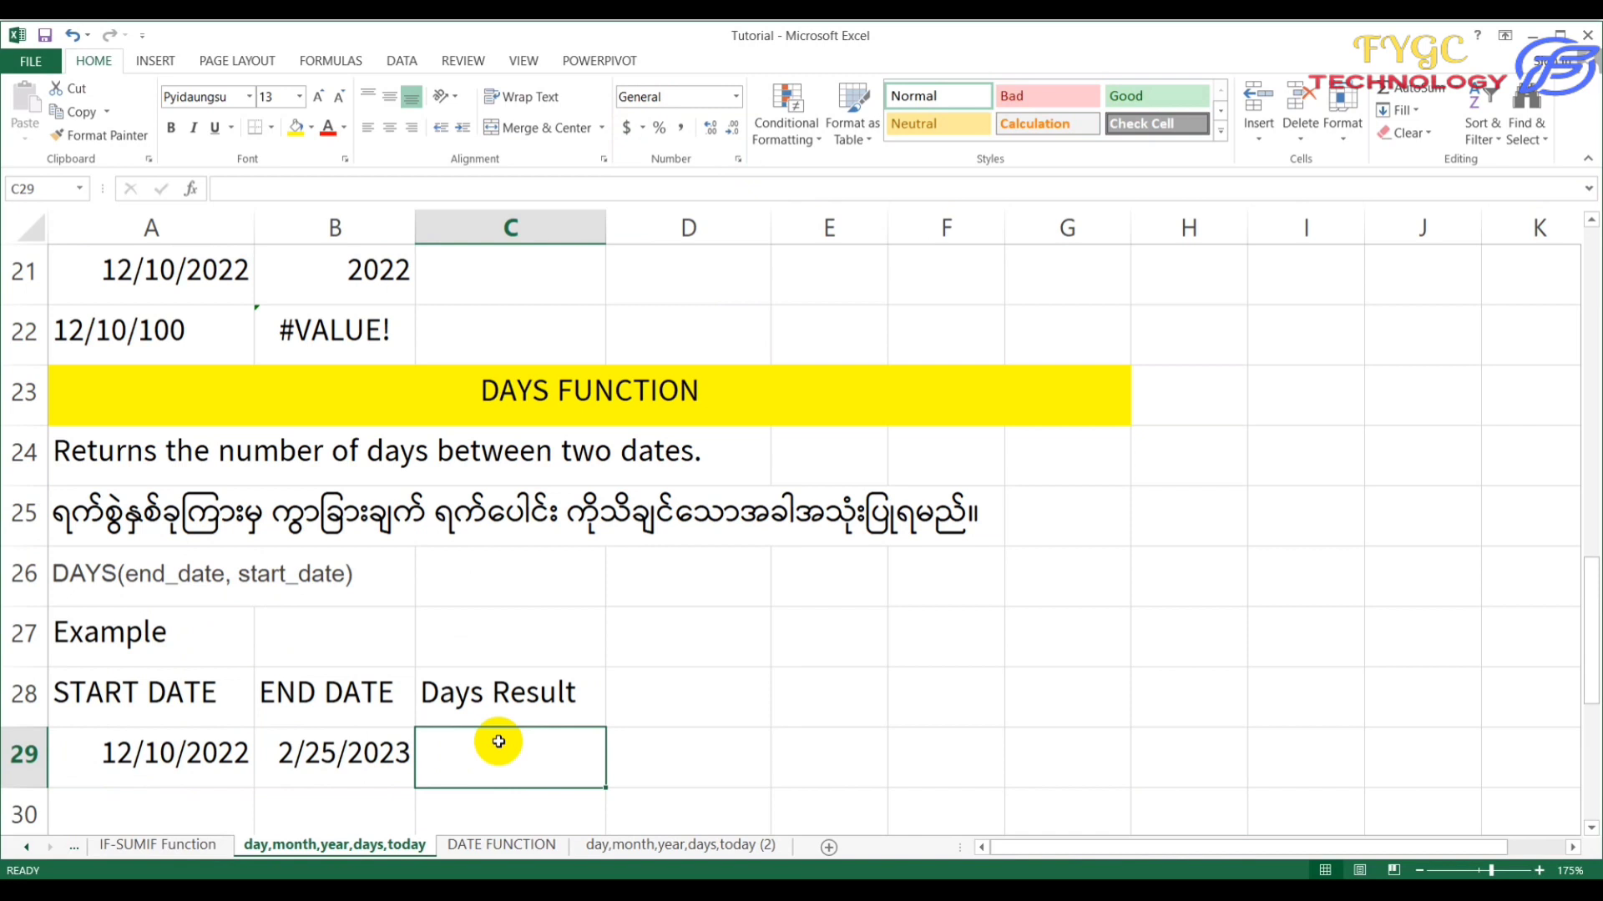
{"action": "type", "text": "=da"}
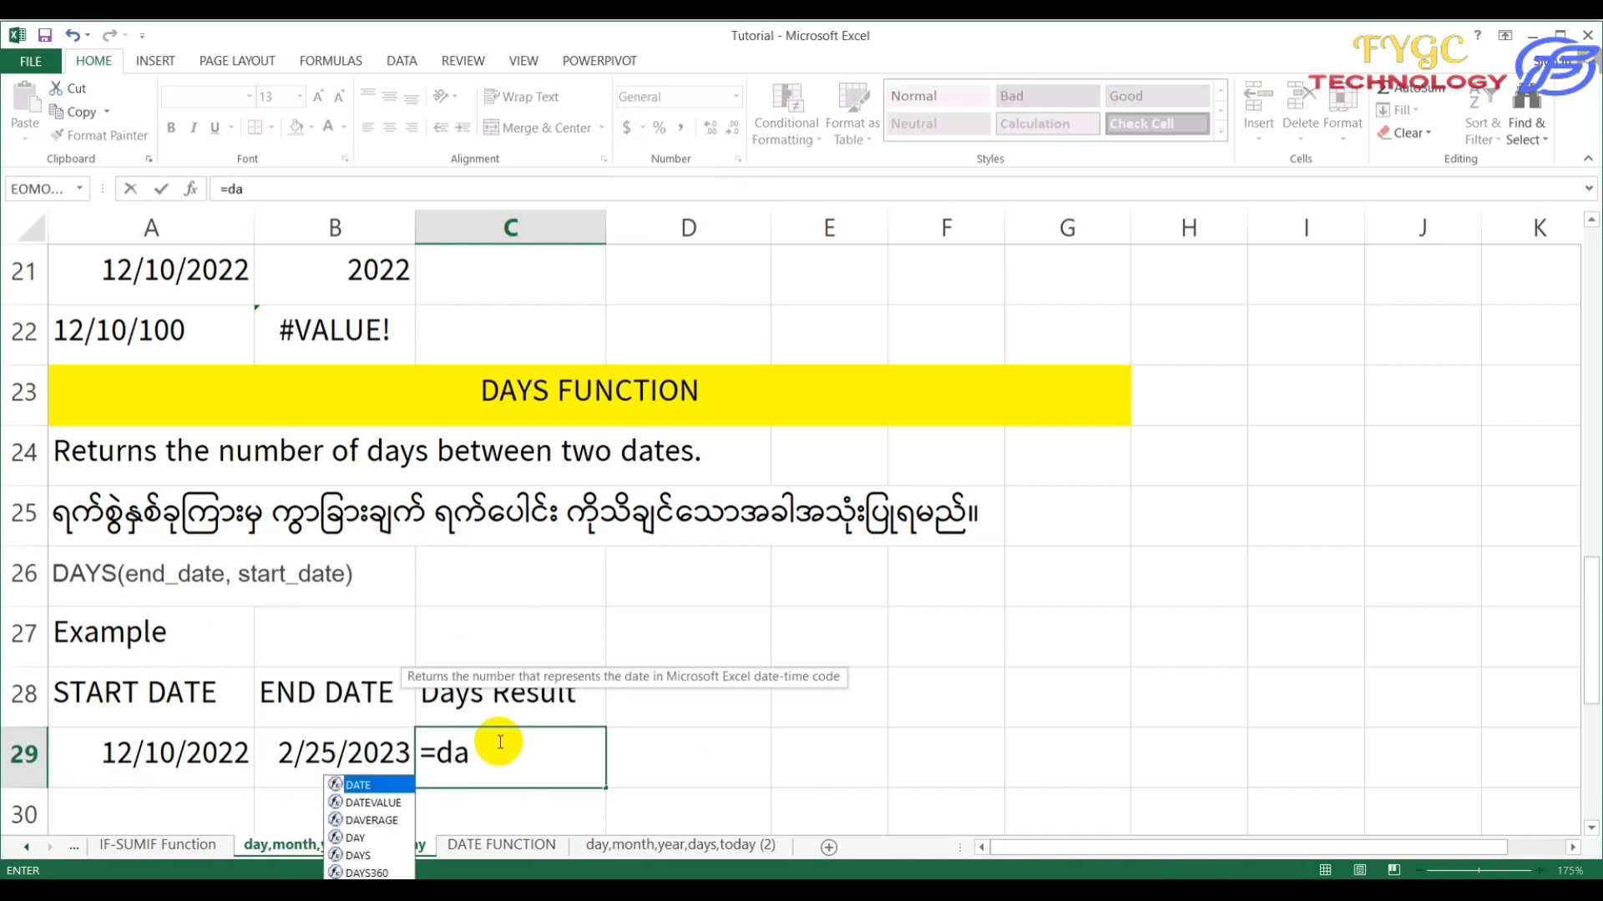
{"action": "type", "text": "ys("}
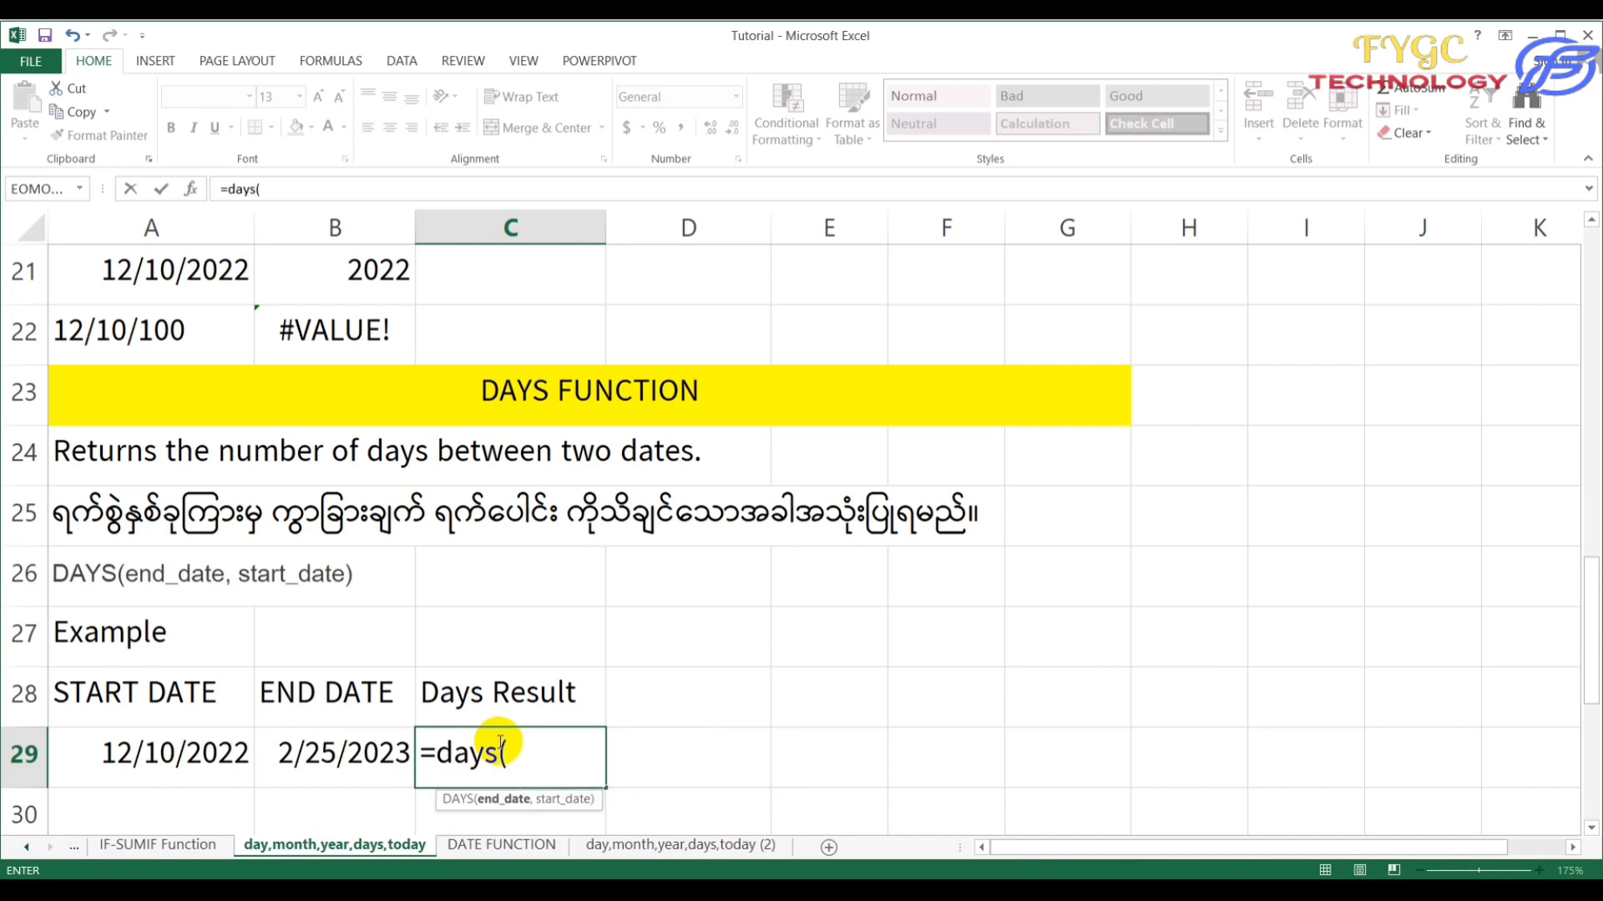
{"action": "left_click", "coordinate": [341, 772]}
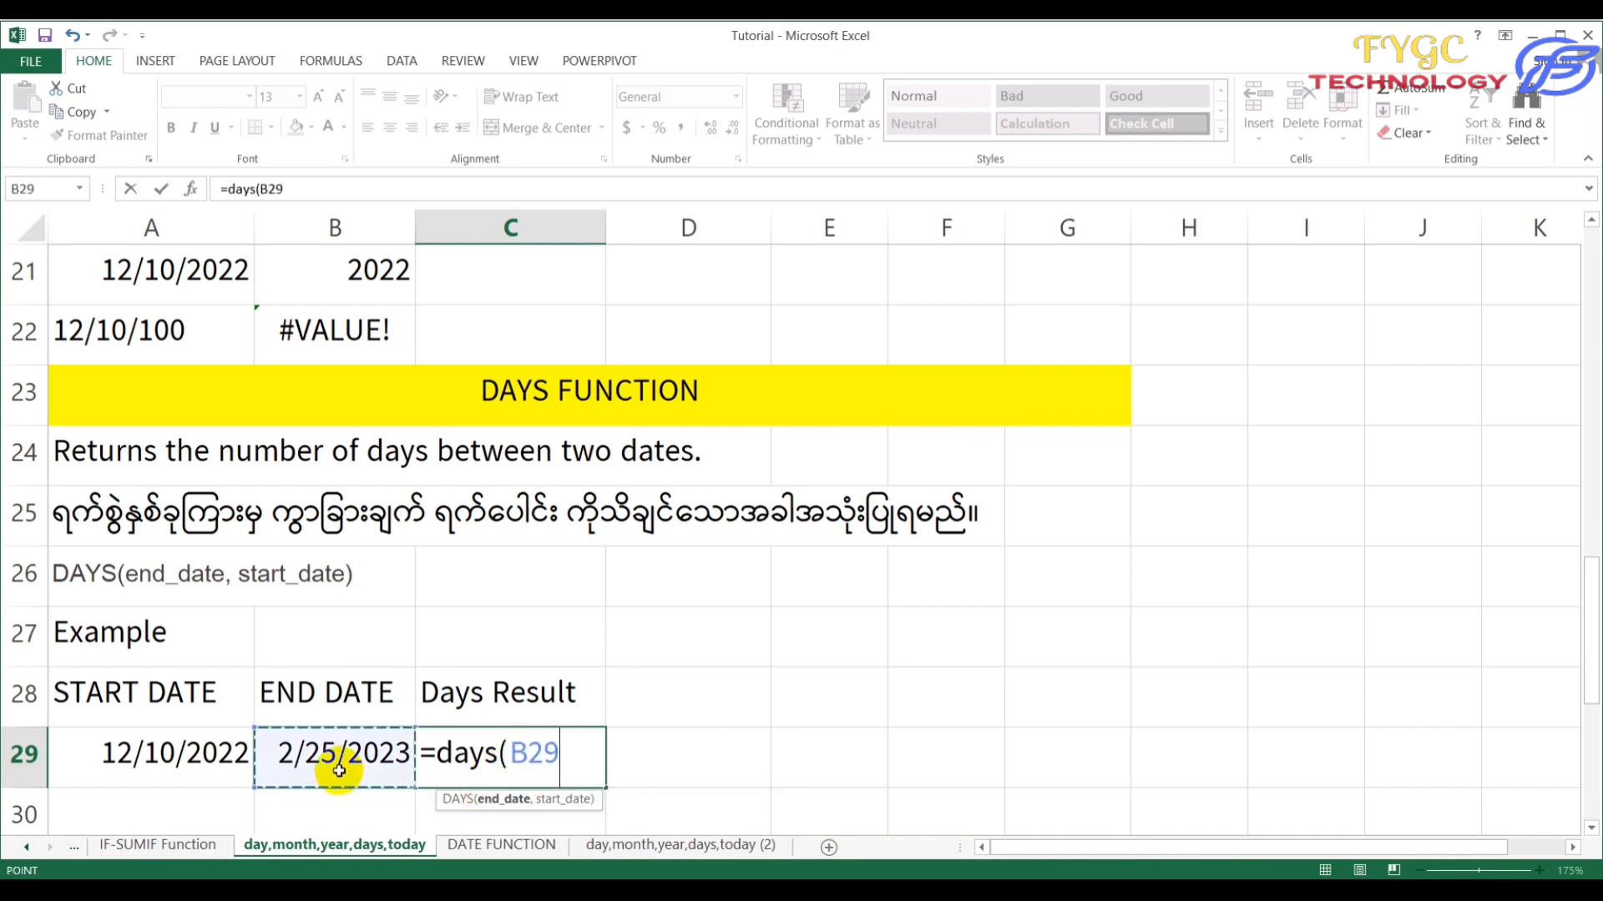
{"action": "type", "text": ","}
{"action": "left_click", "coordinate": [200, 756]}
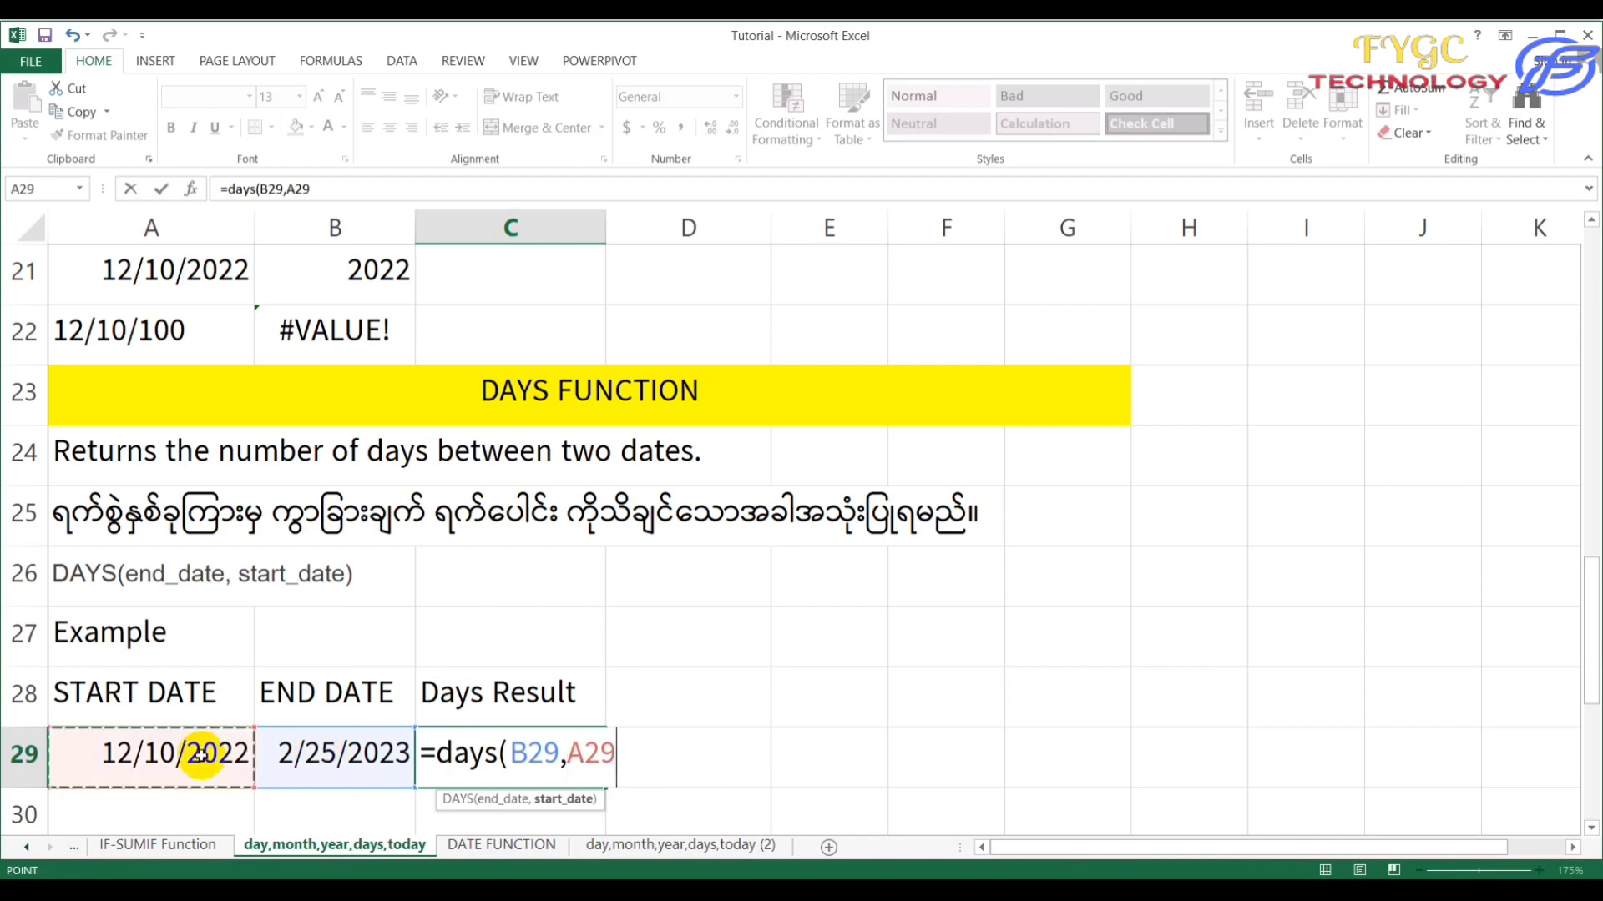
{"action": "type", "text": ")"}
{"action": "key", "text": "Return"}
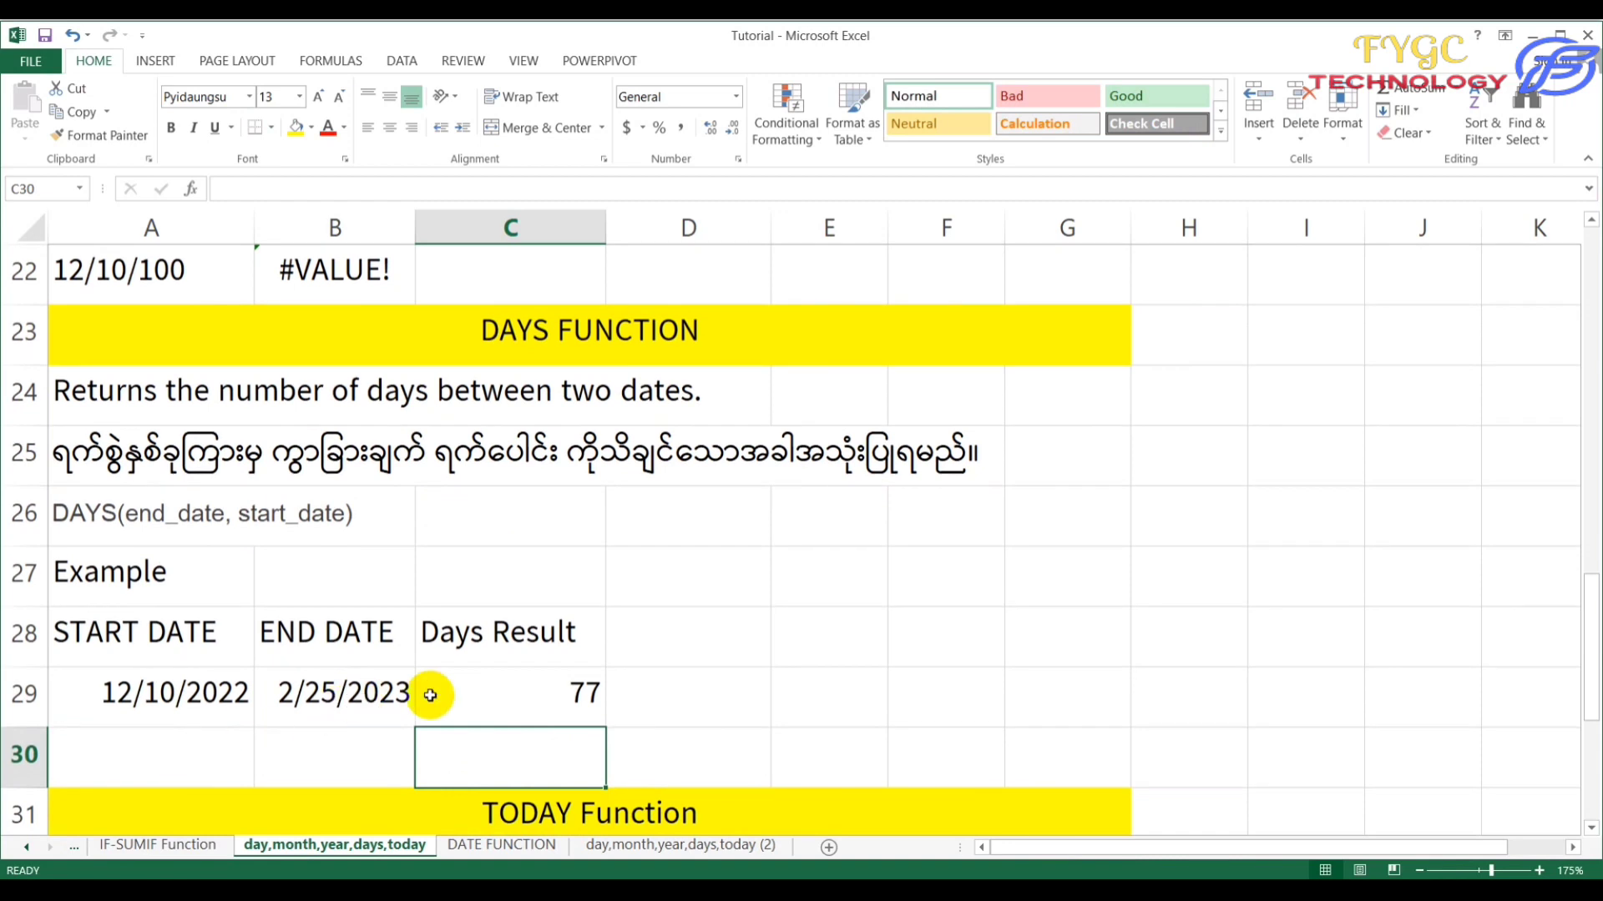
{"action": "left_click", "coordinate": [556, 686]}
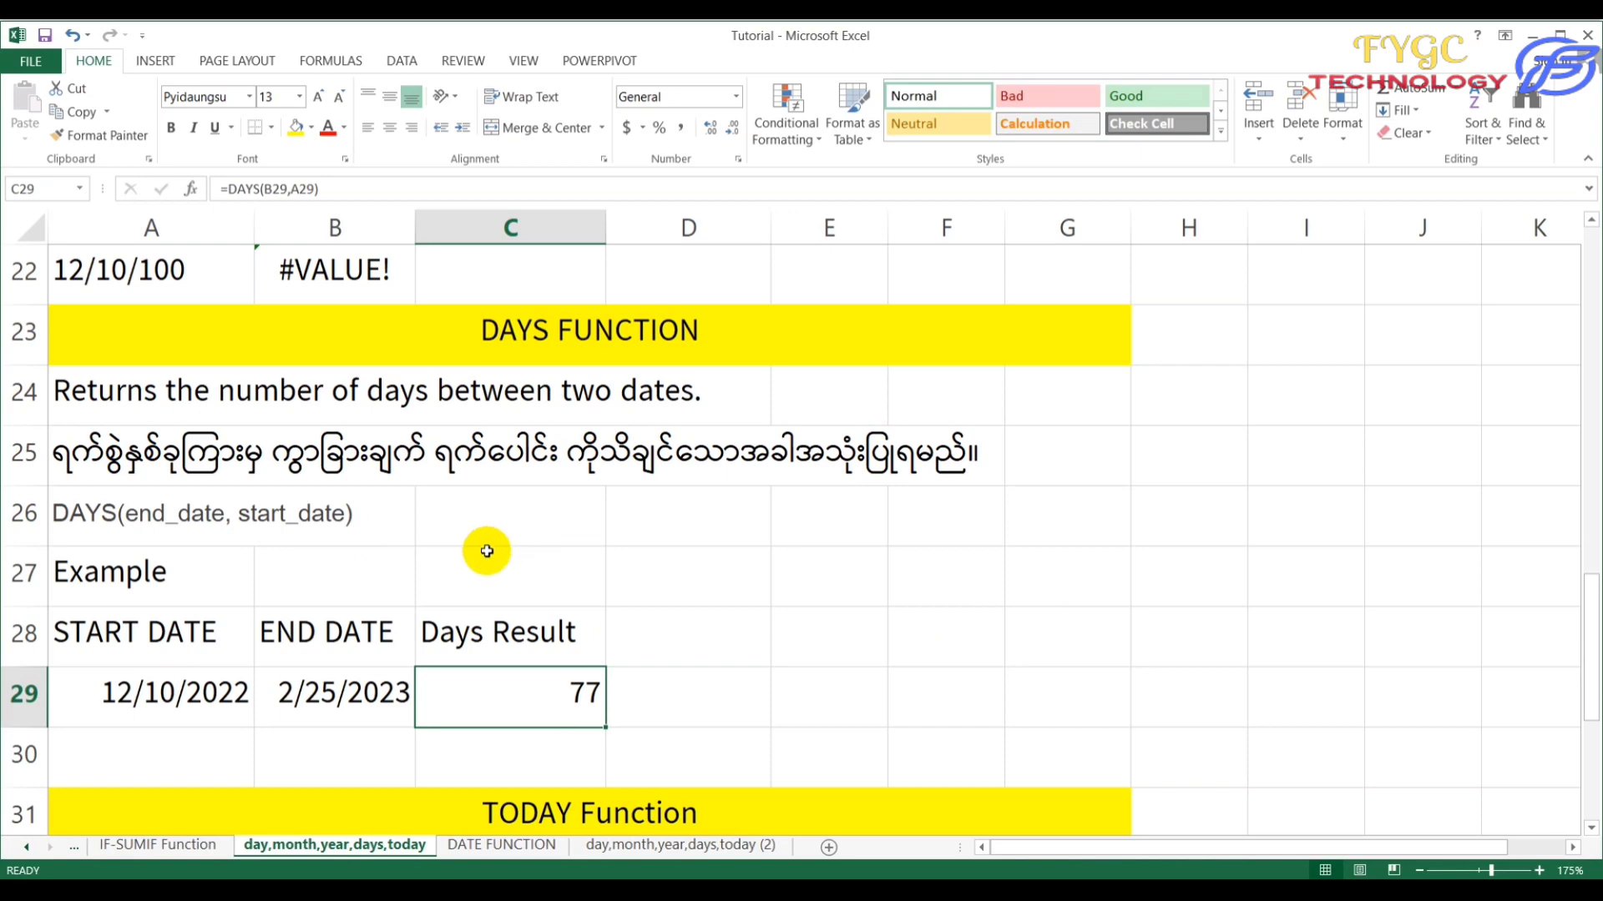
Step: Scroll down past the DAYS example to the TODAY Function section
{"action": "scroll", "coordinate": [517, 543], "scroll_direction": "down", "scroll_amount": 2}
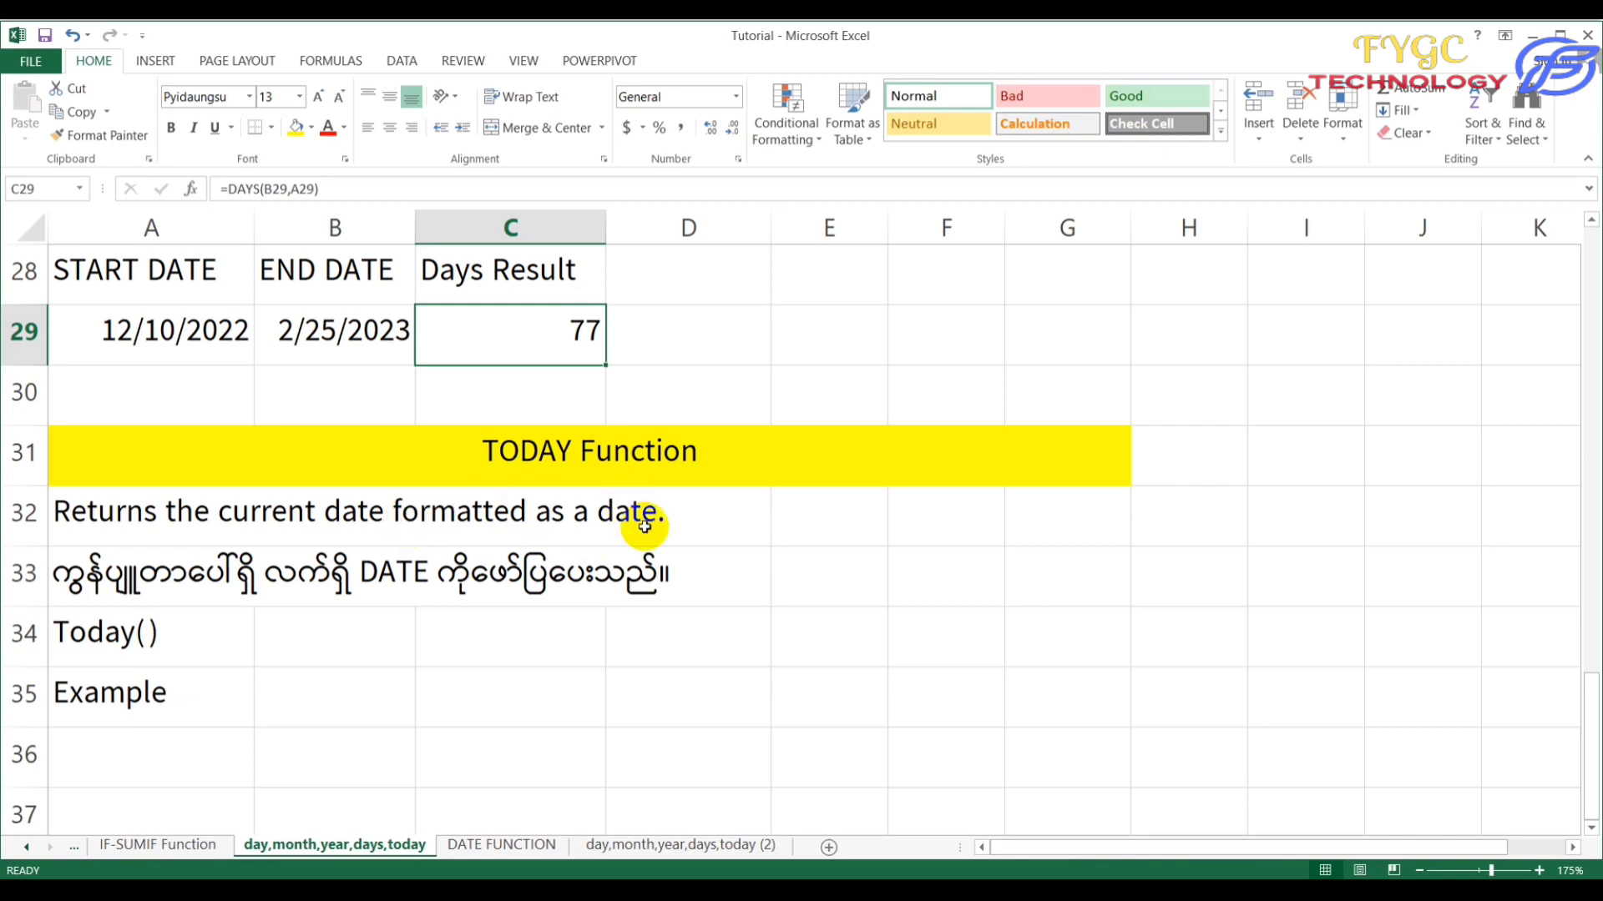
Step: Enter =TODAY() in A36 to display the current date 12/11/2022
{"action": "left_click", "coordinate": [104, 744]}
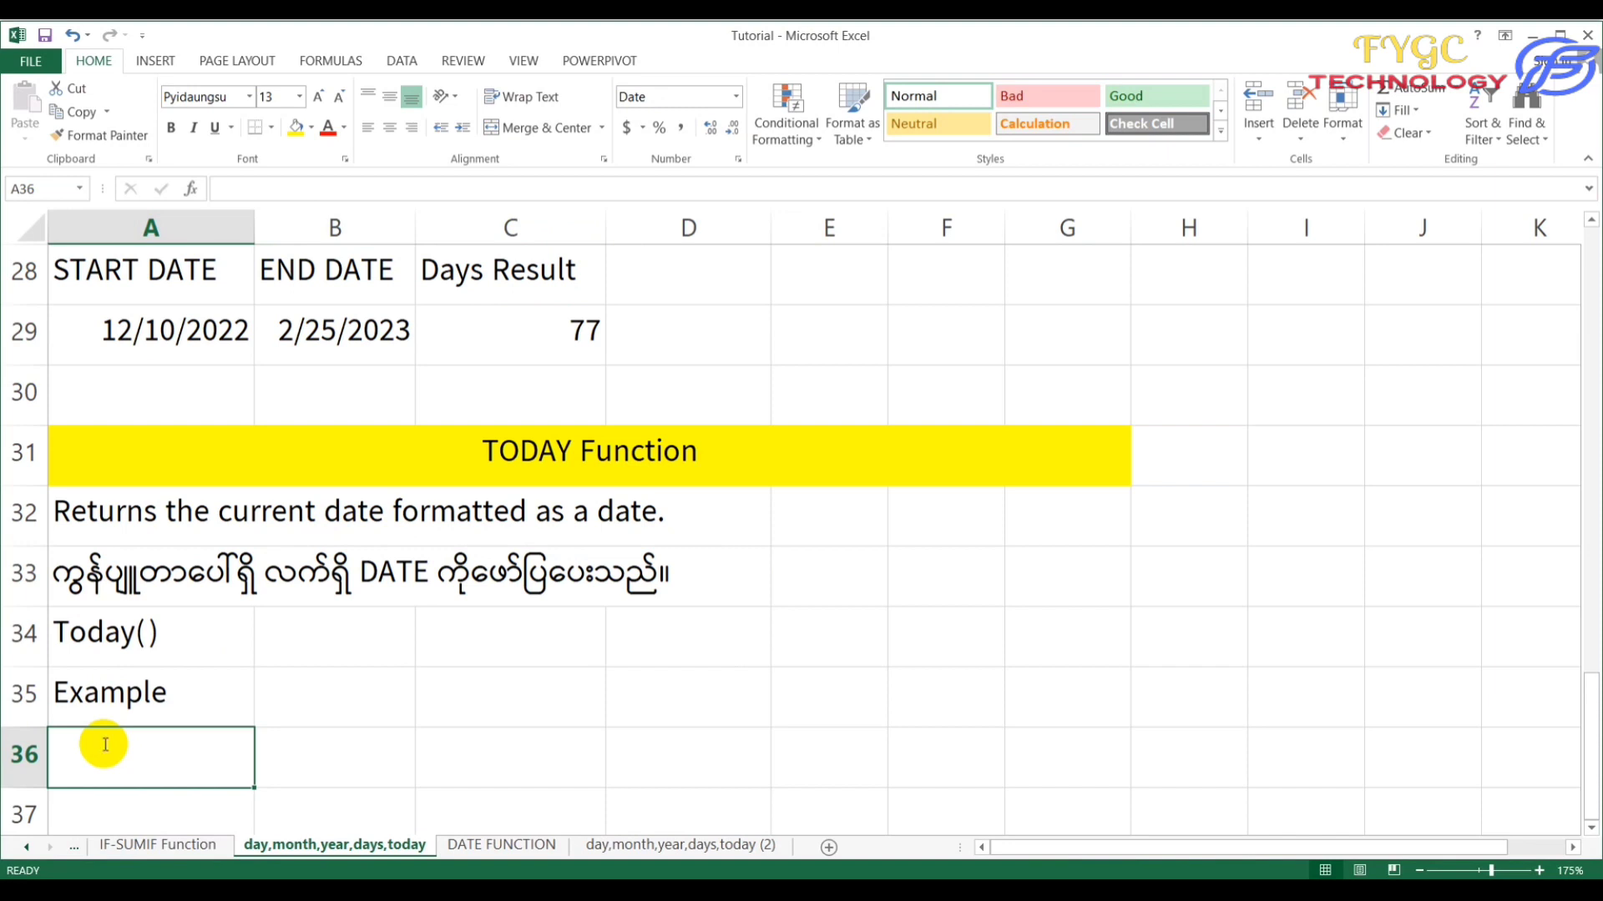
{"action": "type", "text": "=ta"}
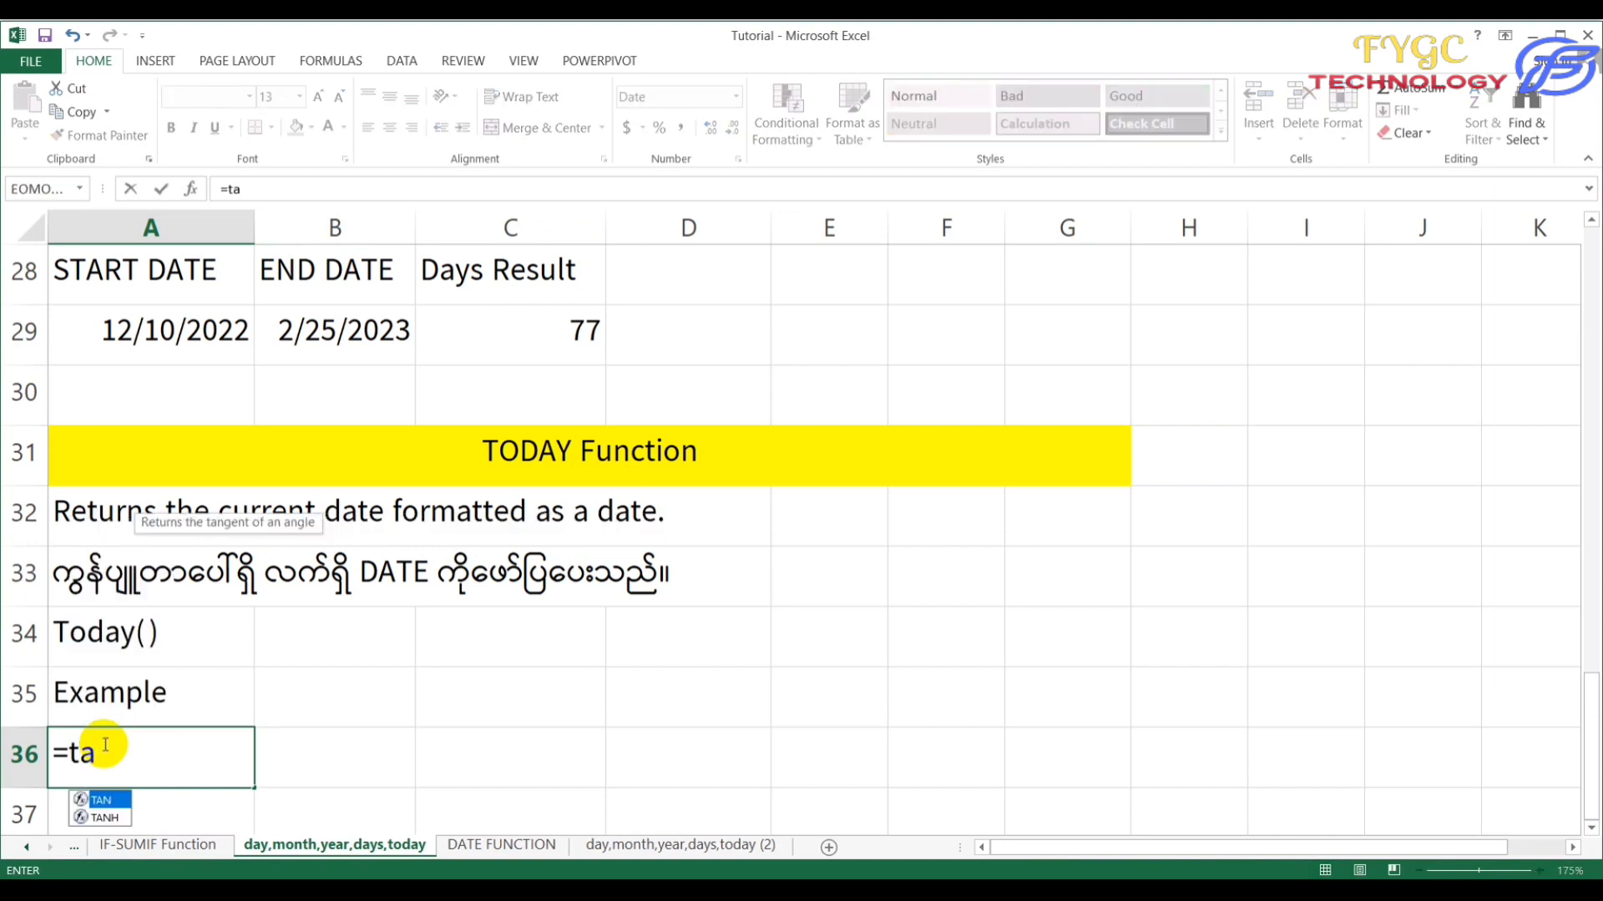
{"action": "key", "text": "BackSpace"}
{"action": "type", "text": "oday"}
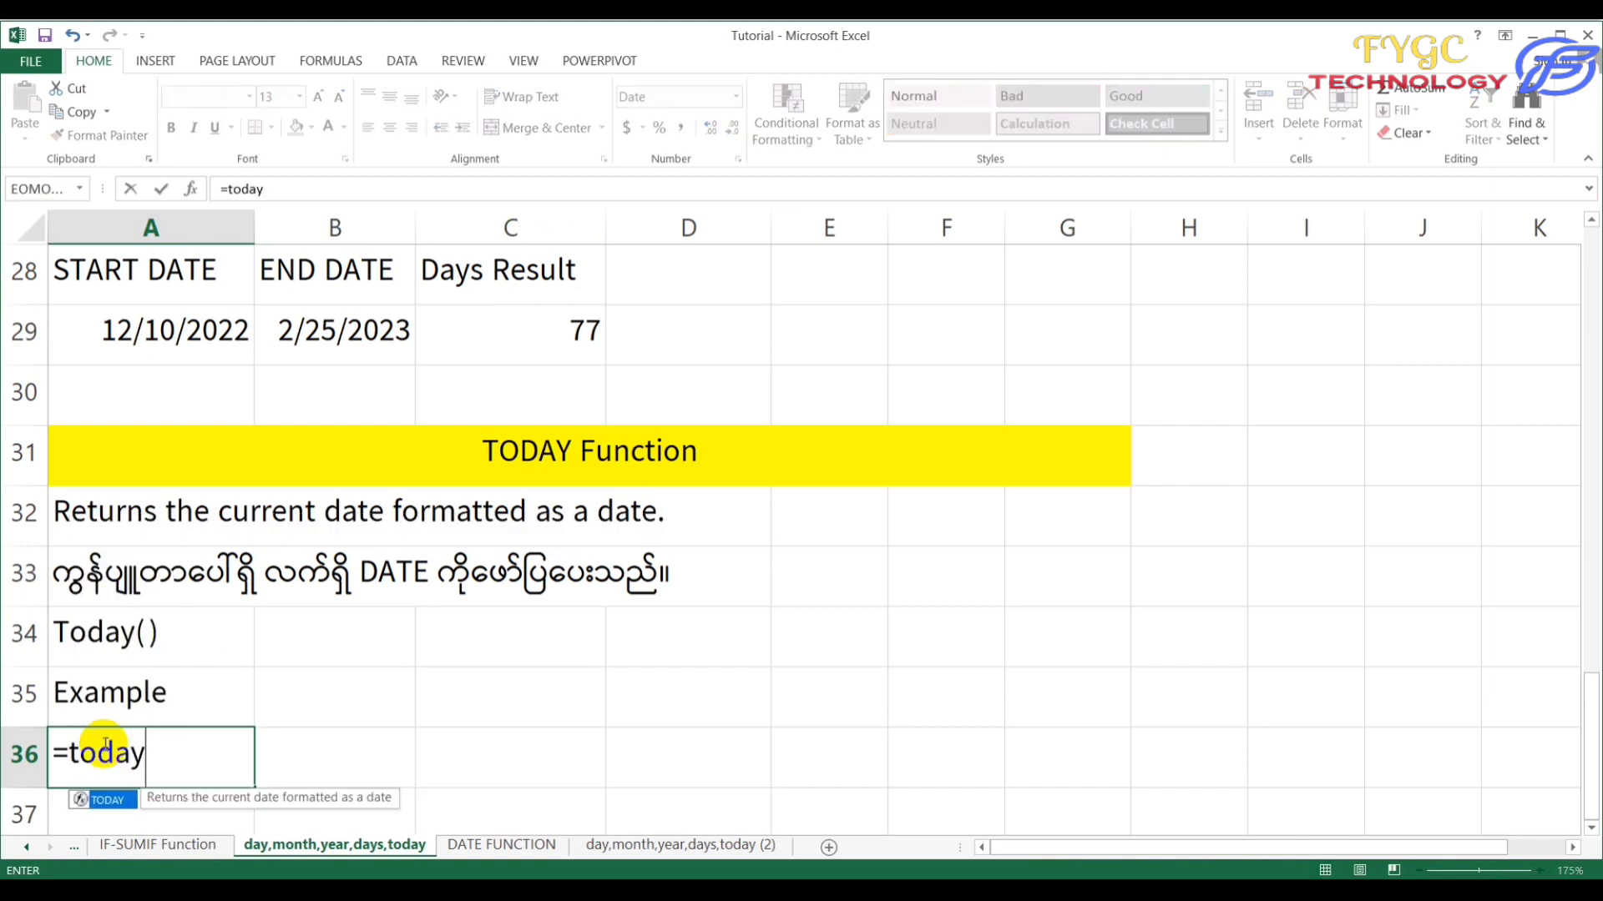
{"action": "type", "text": "()"}
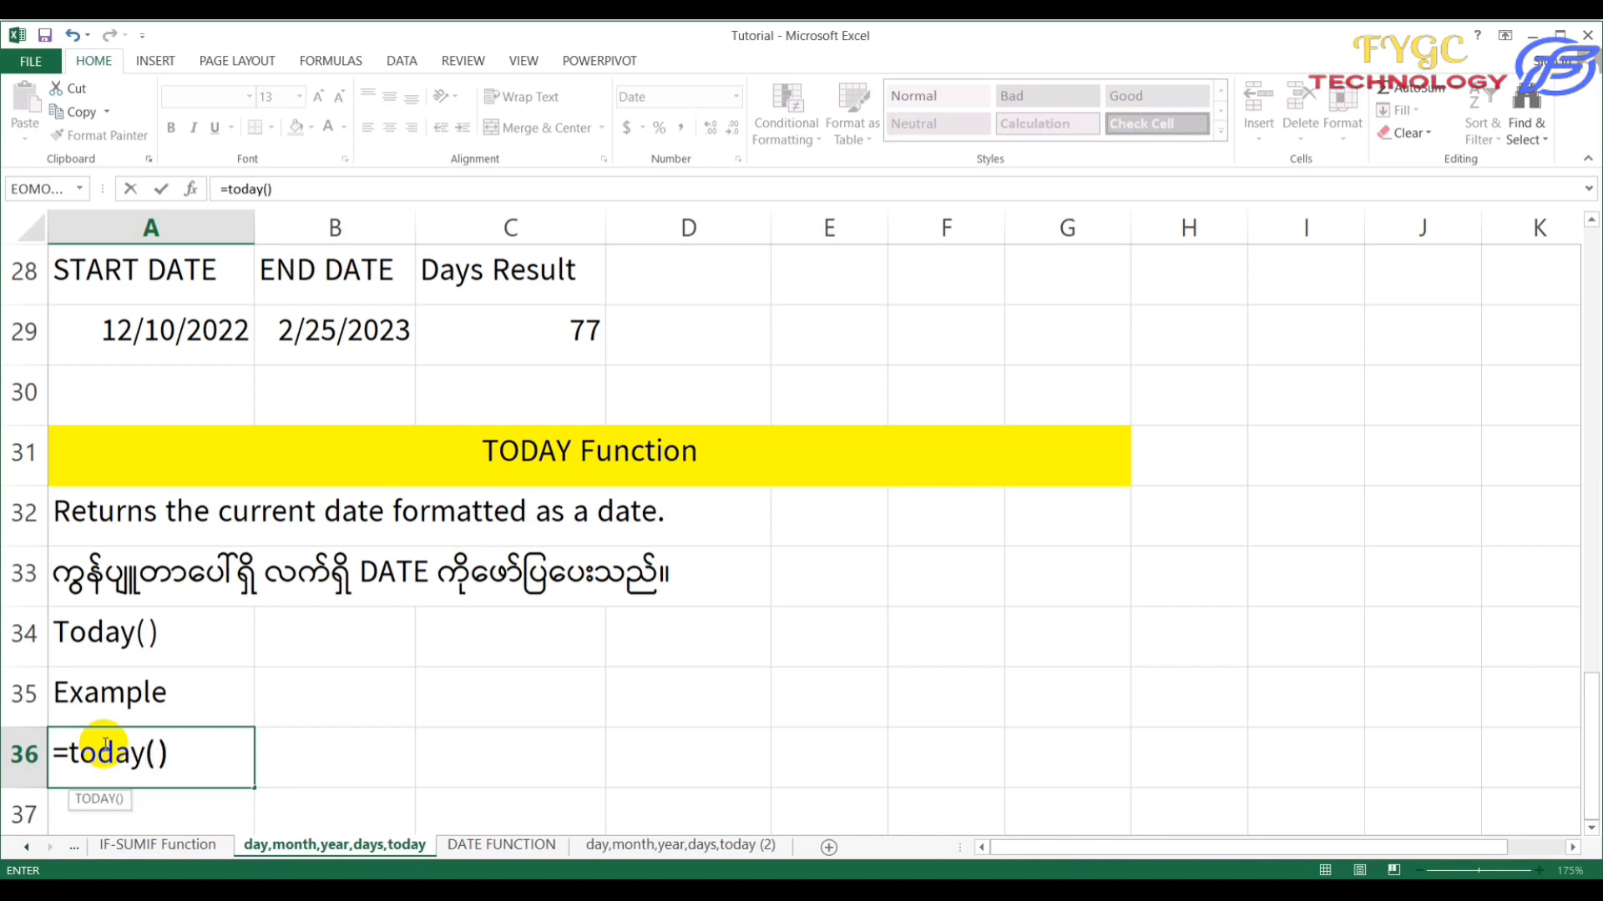
{"action": "key", "text": "Return"}
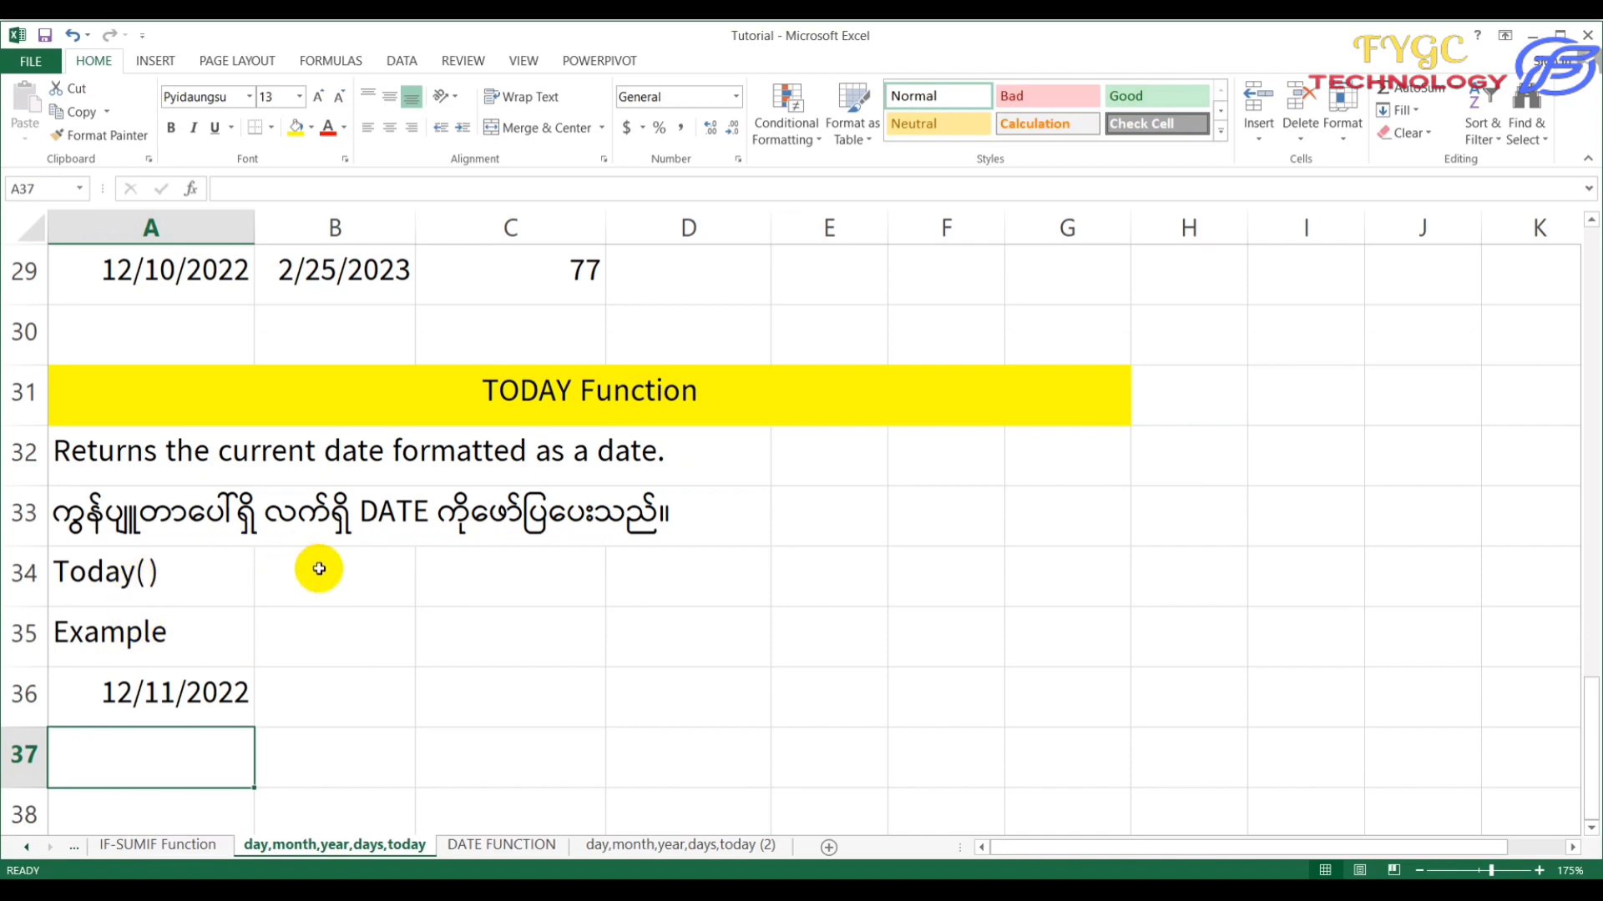
Step: Scroll back to the top to review the DAY FUNCTION example's Day Result of 10
{"action": "scroll", "coordinate": [334, 568], "scroll_direction": "up", "scroll_amount": 6}
{"action": "scroll", "coordinate": [459, 584], "scroll_direction": "up", "scroll_amount": 3}
{"action": "scroll", "coordinate": [531, 599], "scroll_direction": "up", "scroll_amount": 1}
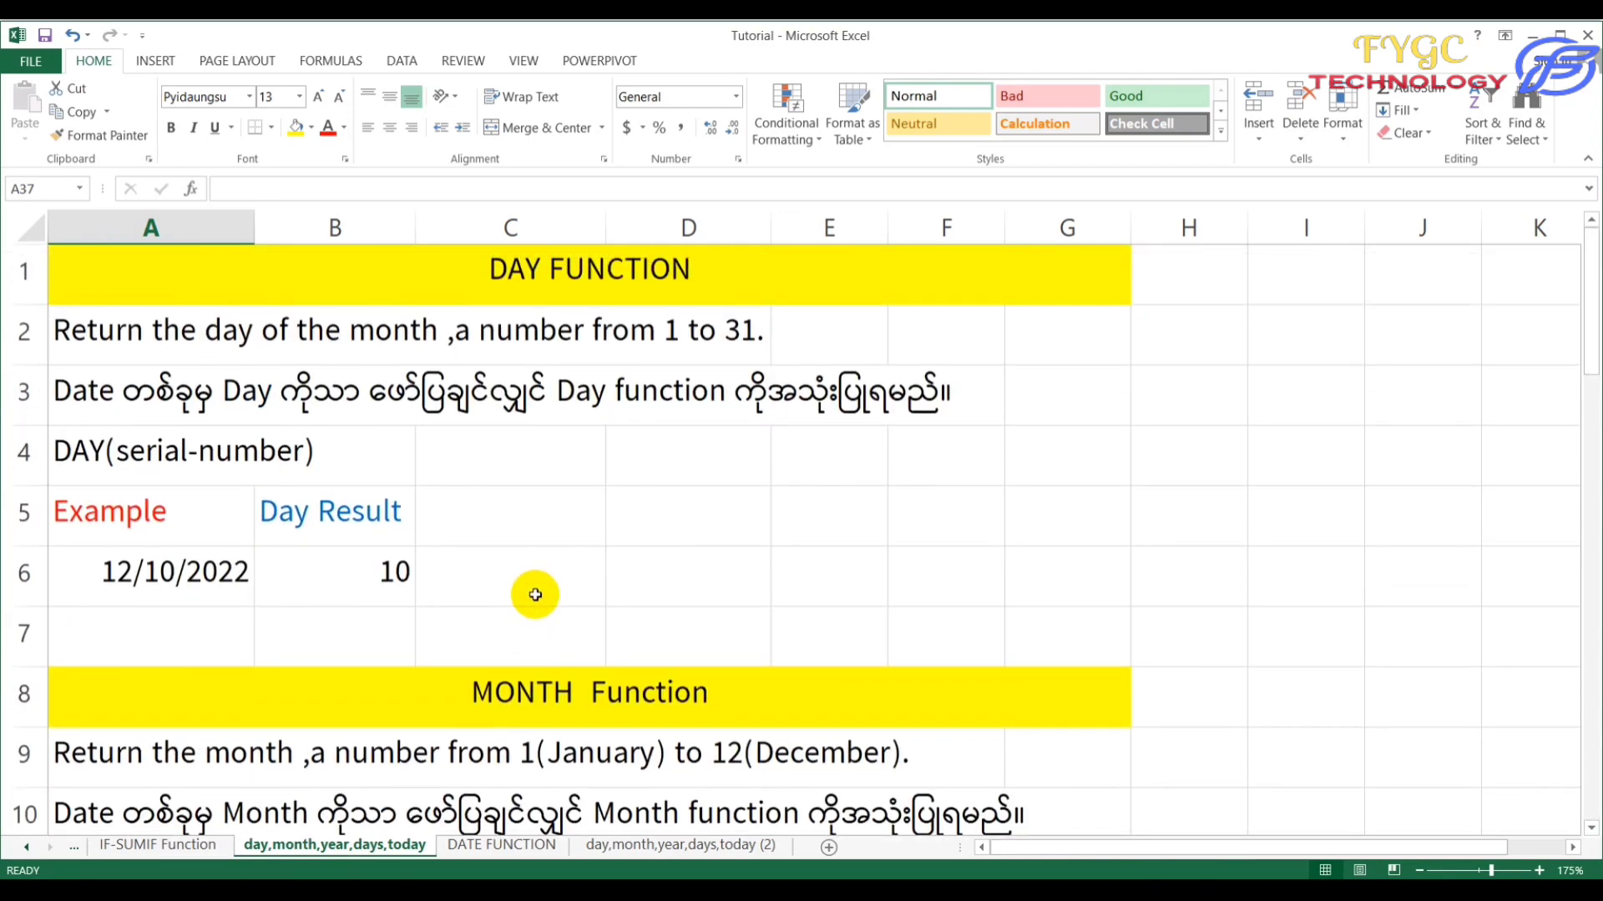
{"action": "scroll", "coordinate": [535, 595], "scroll_direction": "down", "scroll_amount": 1}
{"action": "scroll", "coordinate": [535, 595], "scroll_direction": "down", "scroll_amount": 2}
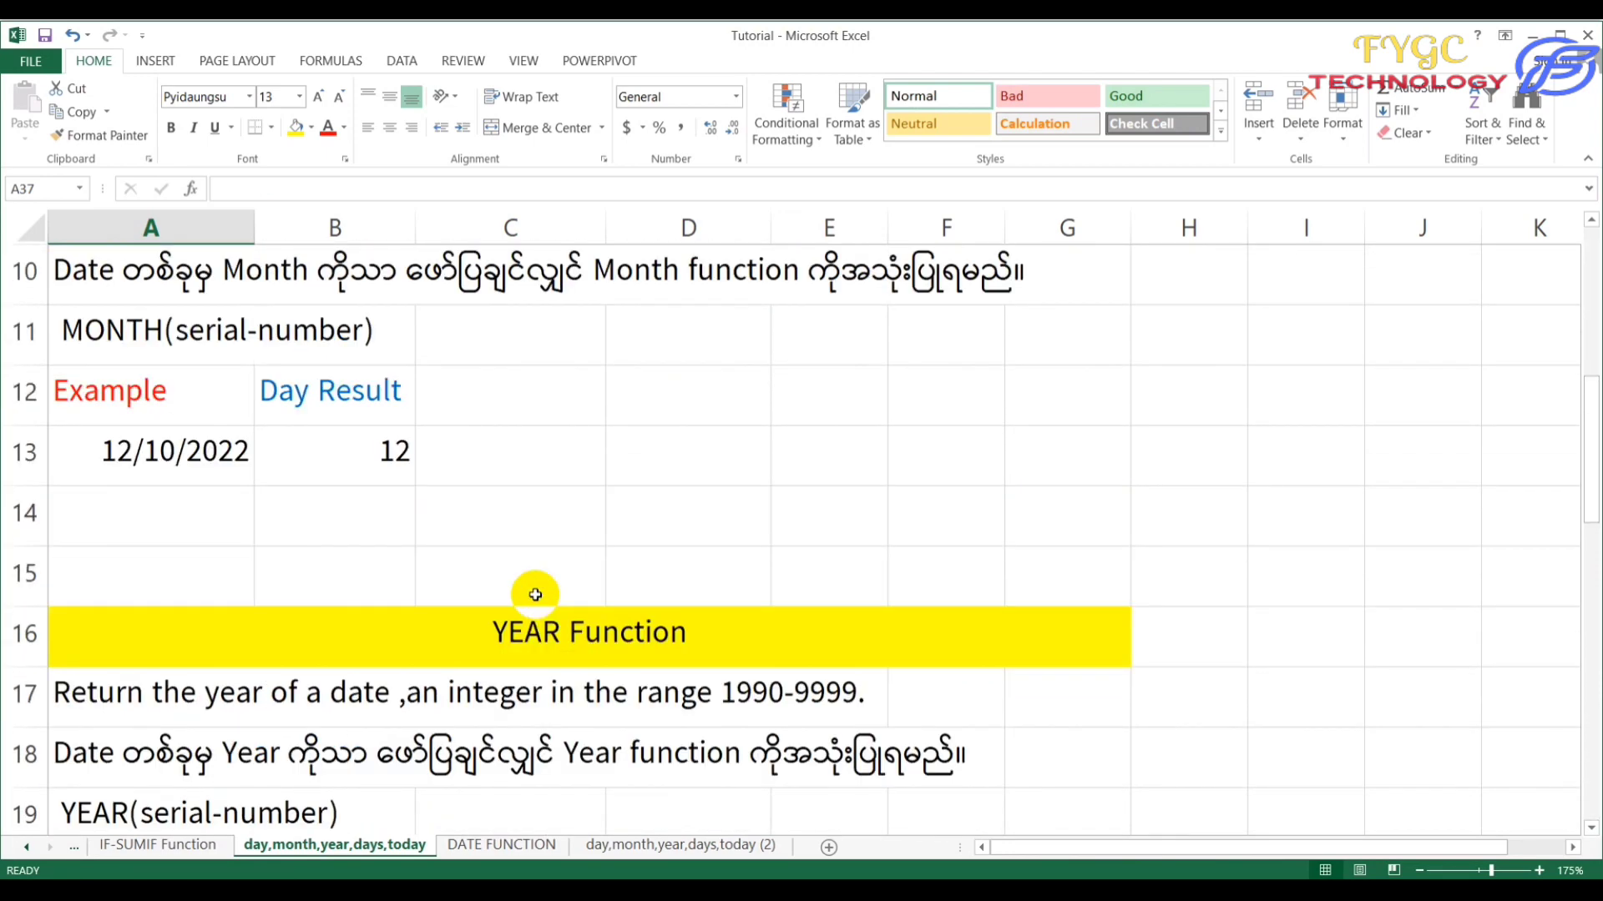
{"action": "scroll", "coordinate": [535, 595], "scroll_direction": "down", "scroll_amount": 1}
{"action": "scroll", "coordinate": [535, 595], "scroll_direction": "down", "scroll_amount": 2}
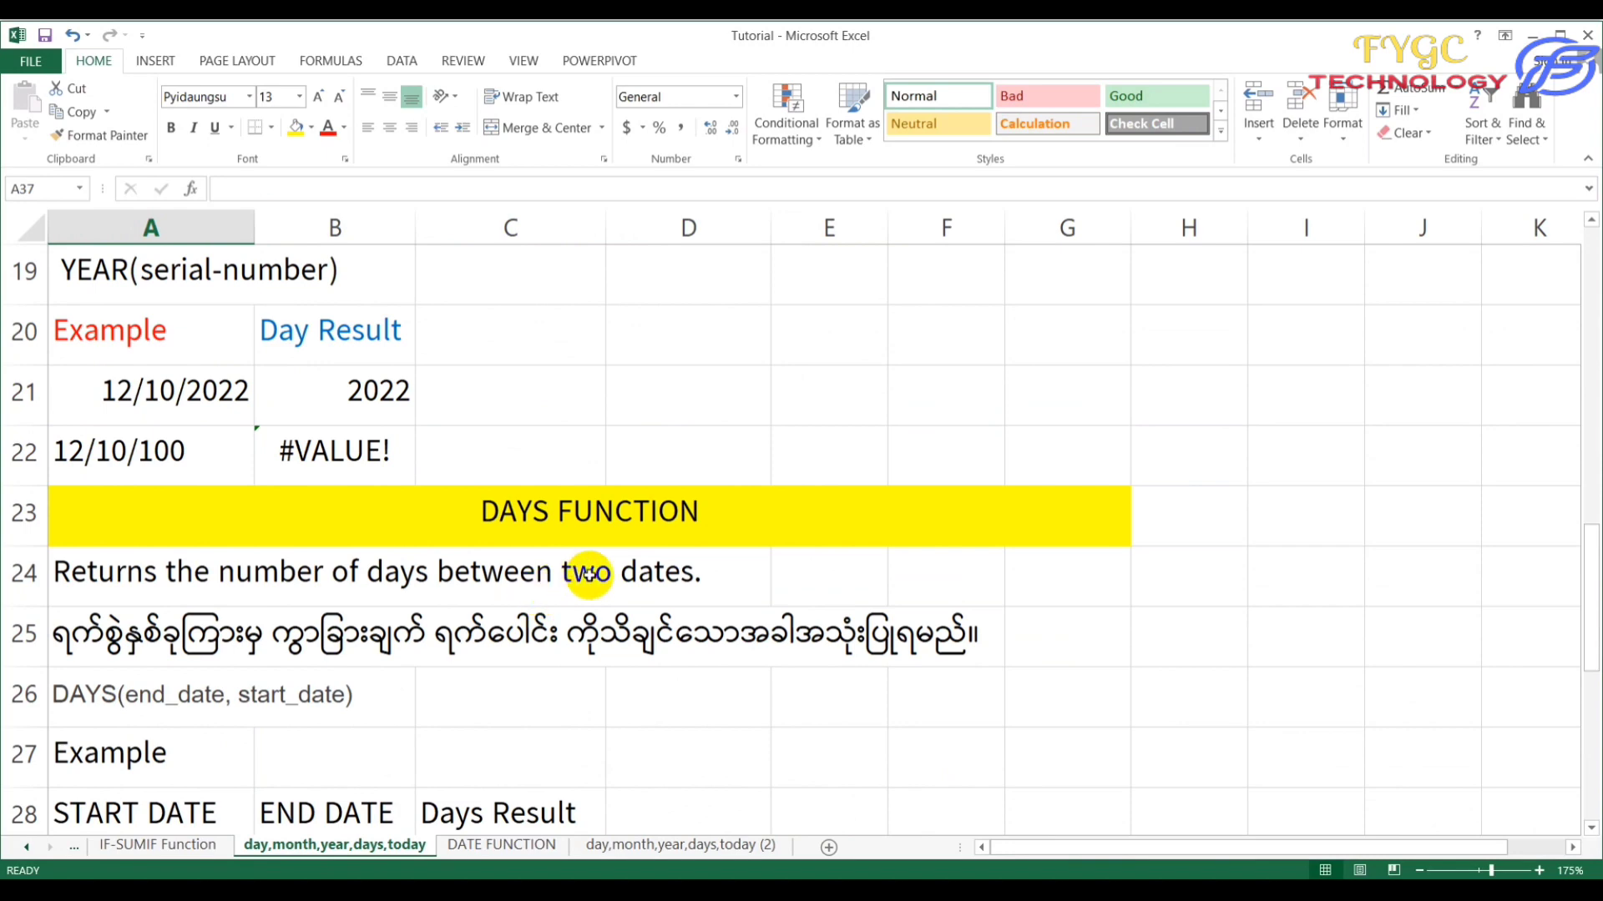
{"action": "scroll", "coordinate": [584, 574], "scroll_direction": "down", "scroll_amount": 2}
{"action": "scroll", "coordinate": [592, 582], "scroll_direction": "down", "scroll_amount": 1}
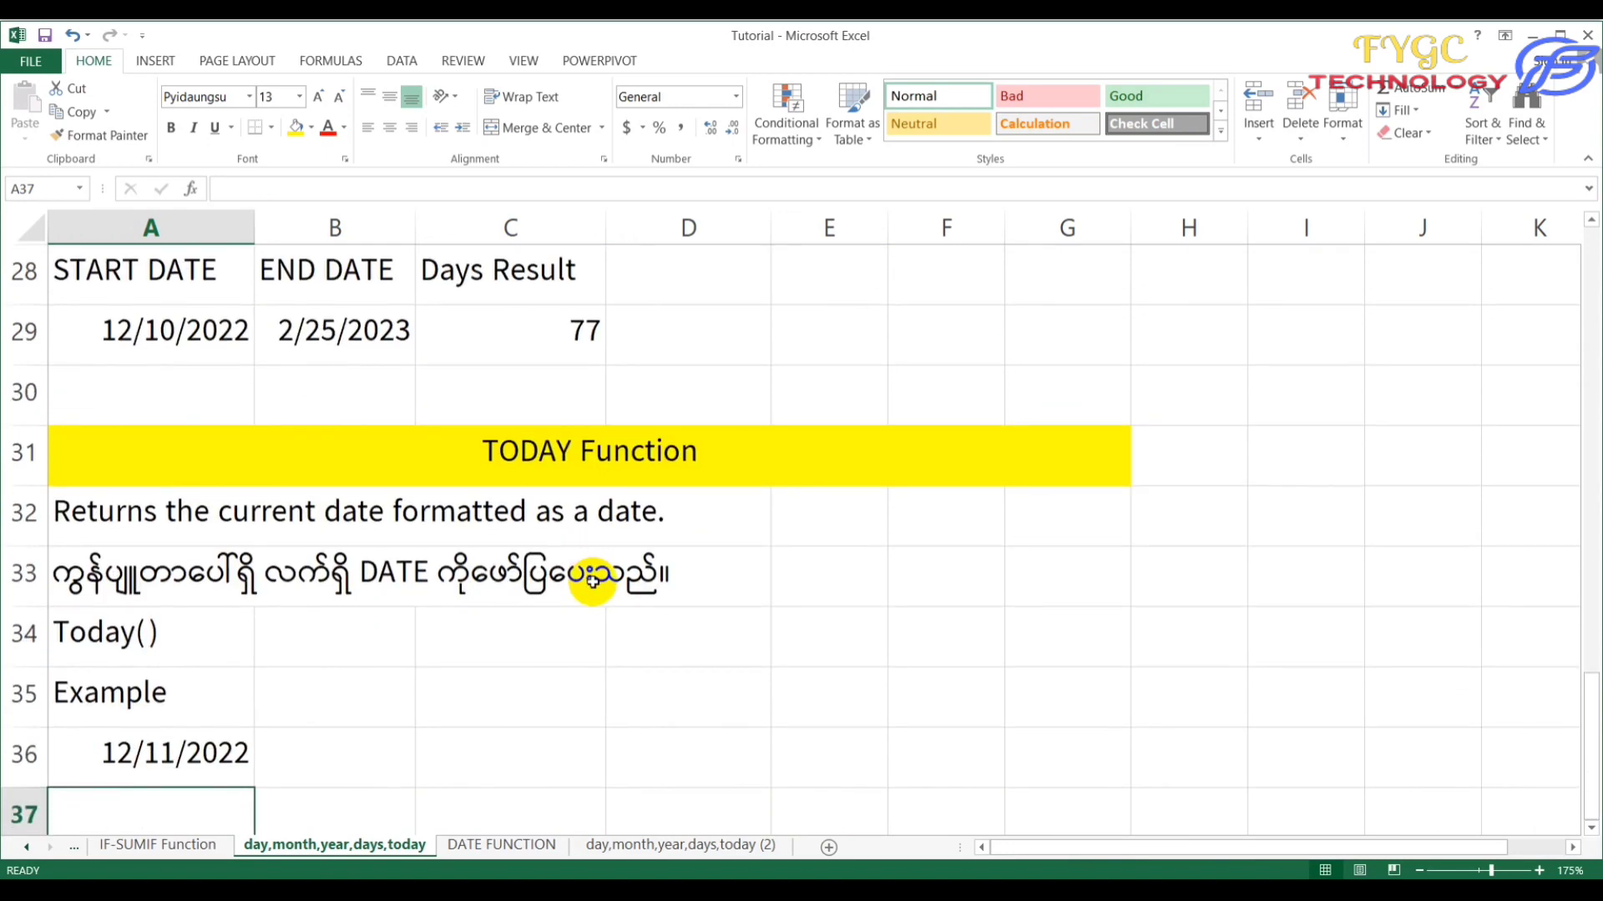
{"action": "scroll", "coordinate": [593, 582], "scroll_direction": "down", "scroll_amount": 1}
{"action": "scroll", "coordinate": [593, 582], "scroll_direction": "up", "scroll_amount": 4}
{"action": "scroll", "coordinate": [596, 585], "scroll_direction": "up", "scroll_amount": 2}
{"action": "scroll", "coordinate": [596, 585], "scroll_direction": "up", "scroll_amount": 4}
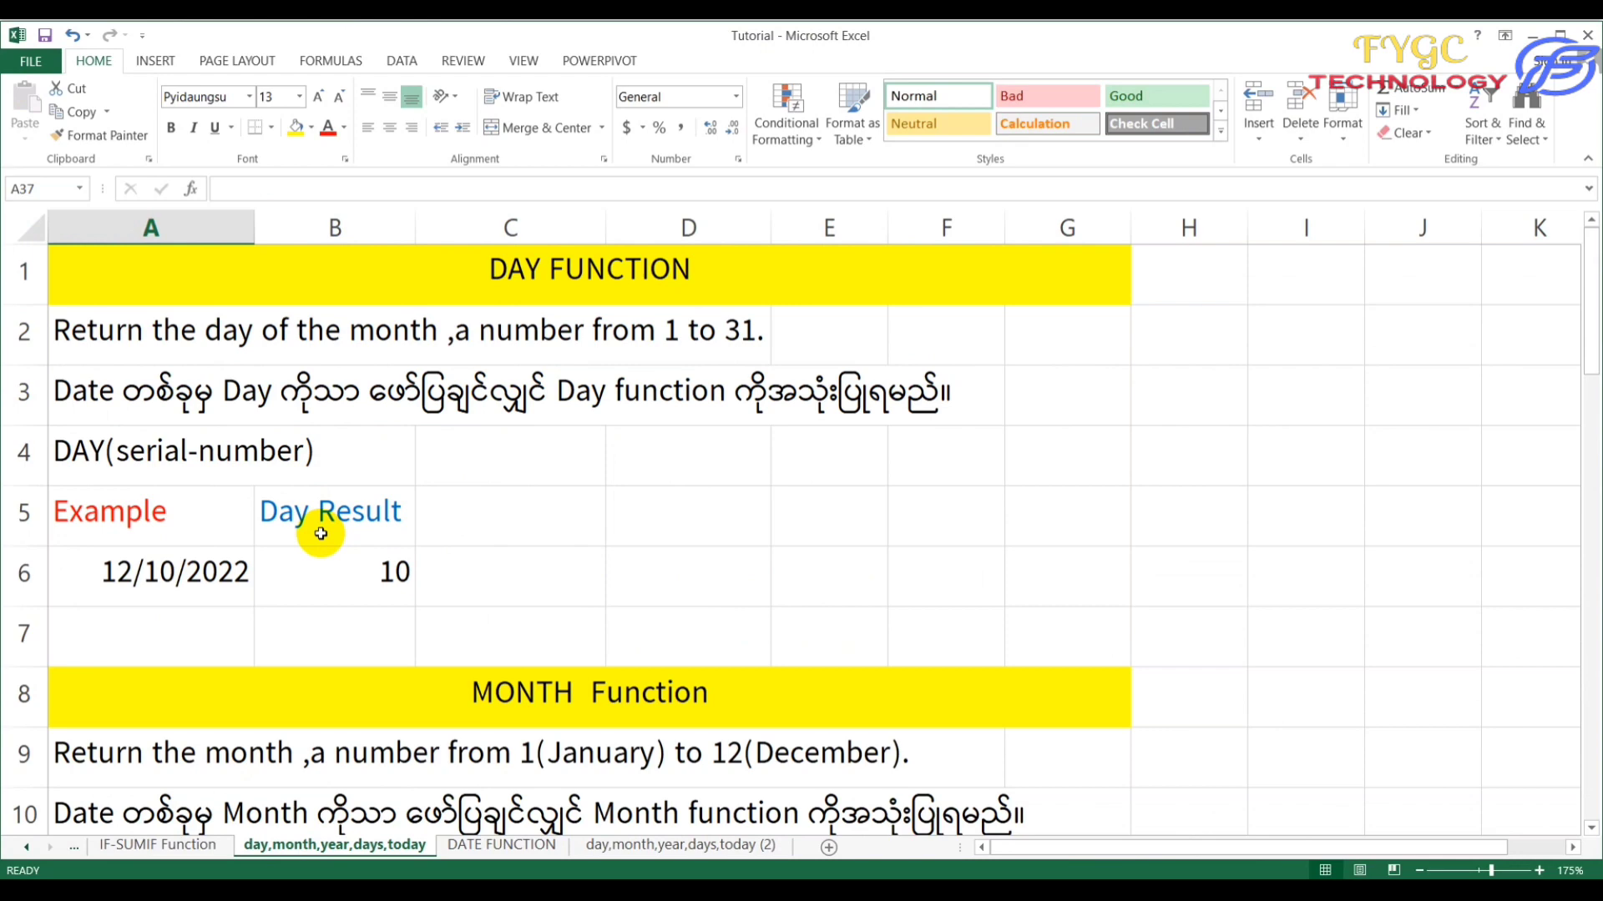
{"action": "scroll", "coordinate": [321, 534], "scroll_direction": "down", "scroll_amount": 1}
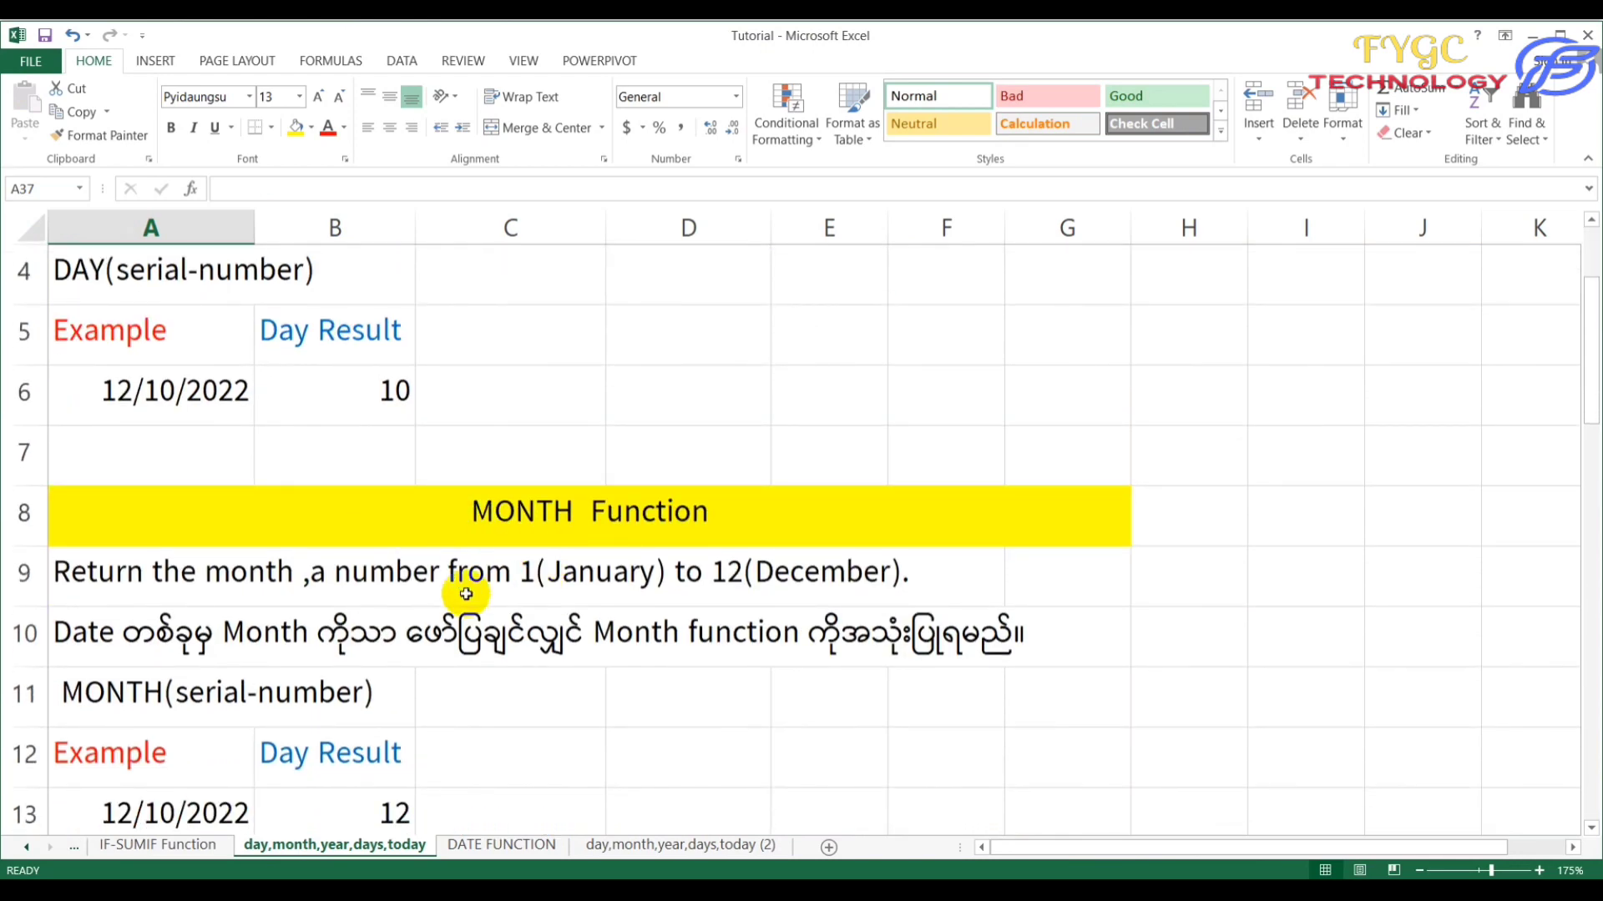
{"action": "scroll", "coordinate": [376, 590], "scroll_direction": "down", "scroll_amount": 1}
{"action": "scroll", "coordinate": [375, 590], "scroll_direction": "down", "scroll_amount": 2}
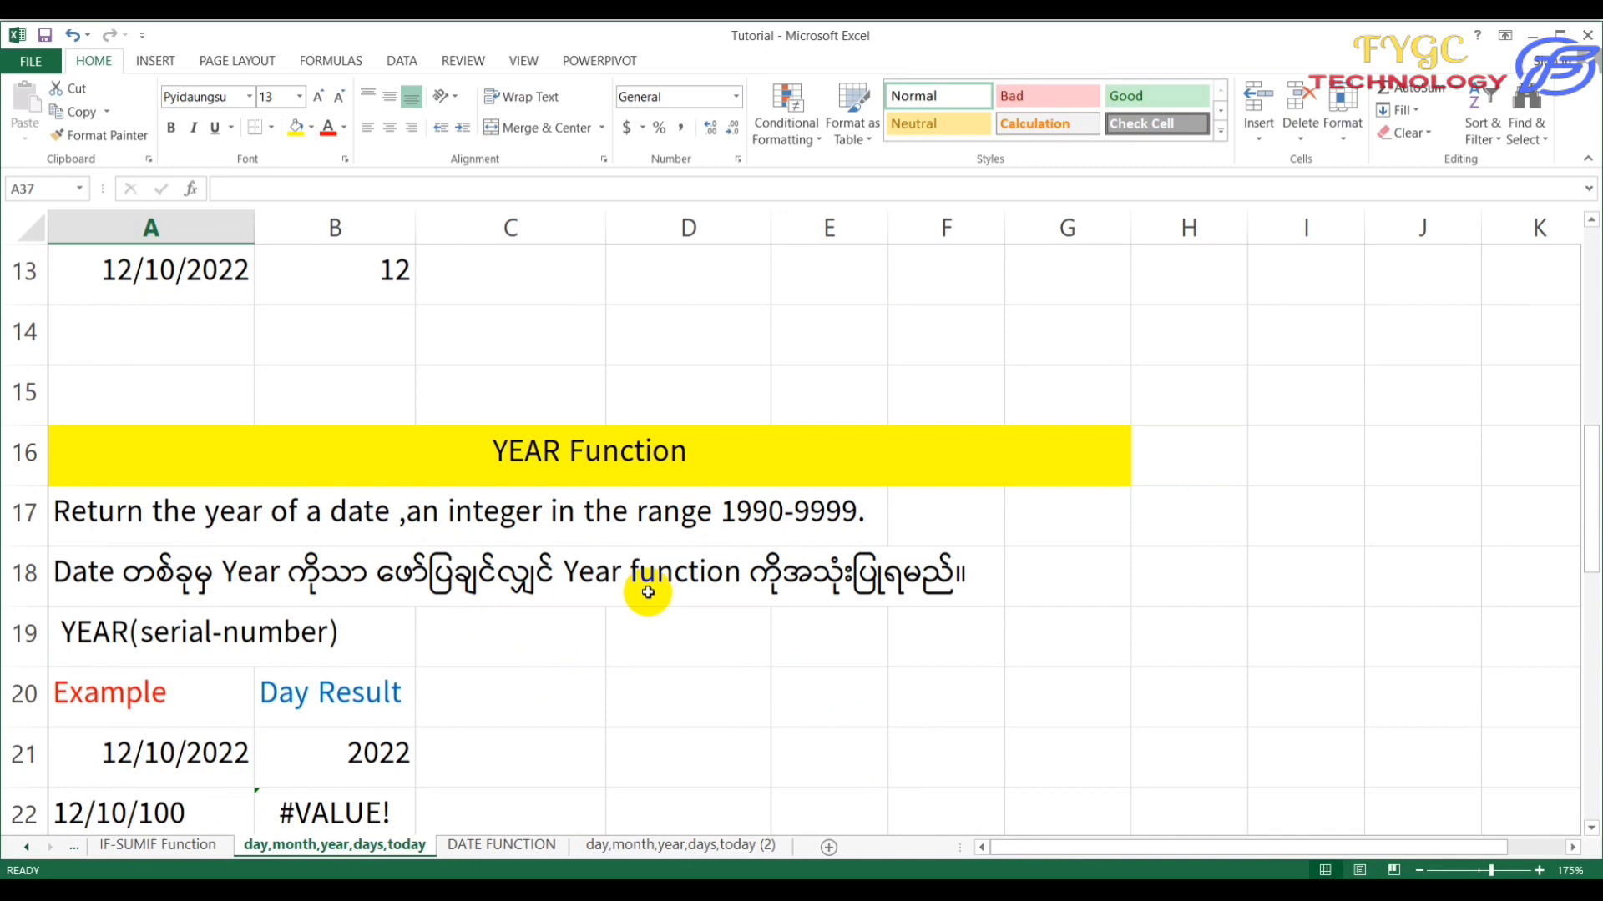
{"action": "scroll", "coordinate": [419, 597], "scroll_direction": "up", "scroll_amount": 2}
{"action": "scroll", "coordinate": [434, 480], "scroll_direction": "up", "scroll_amount": 1}
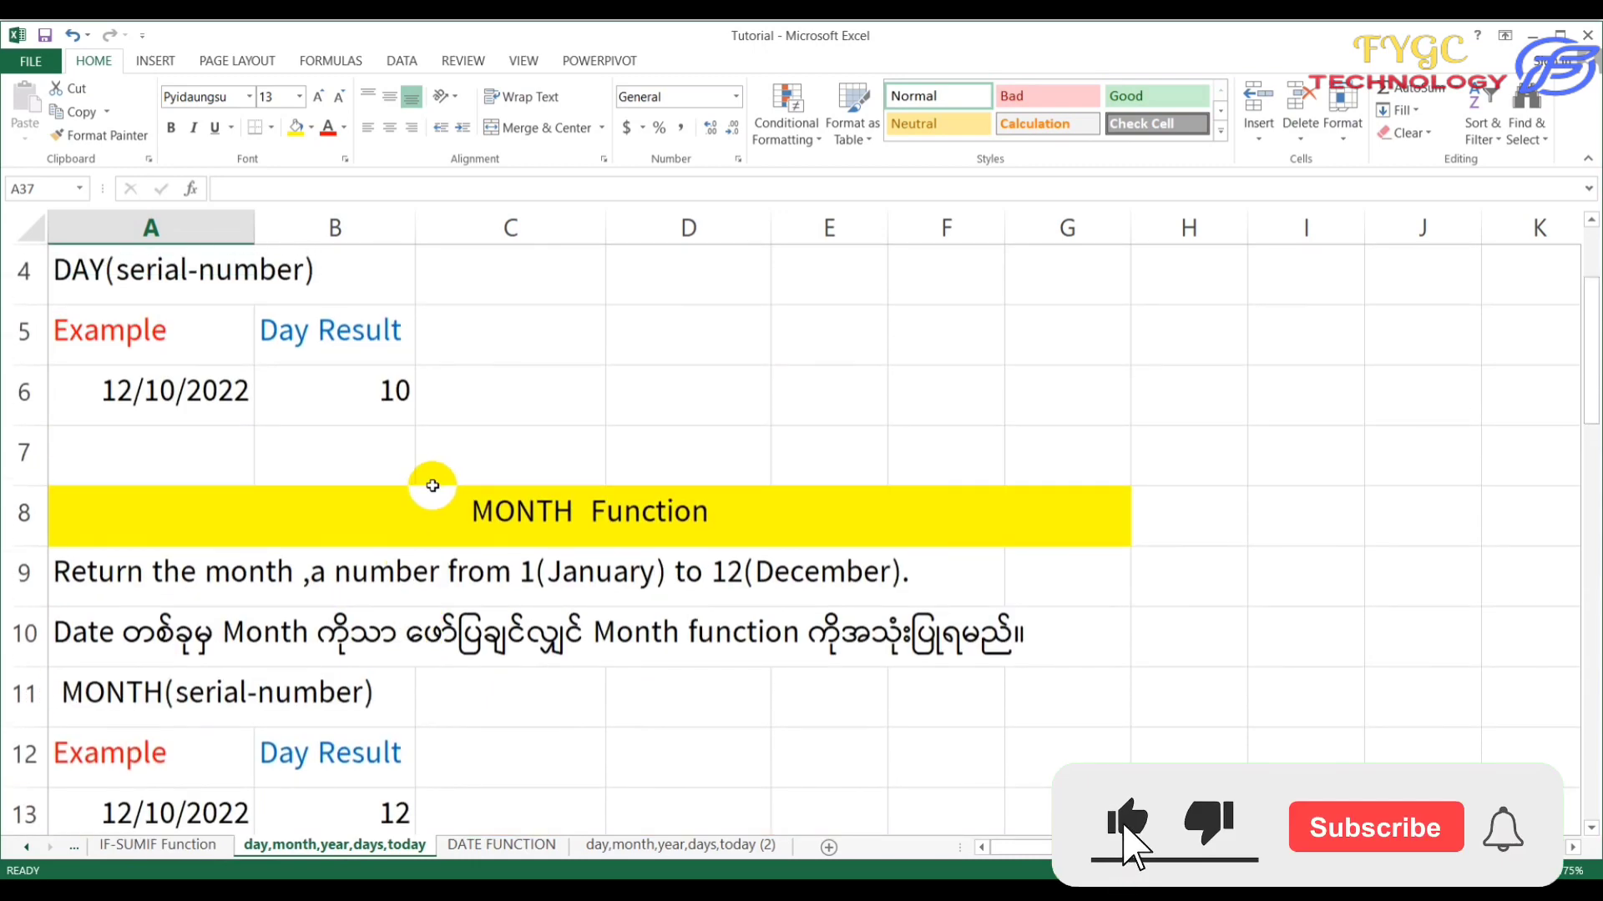
{"action": "scroll", "coordinate": [472, 514], "scroll_direction": "up", "scroll_amount": 1}
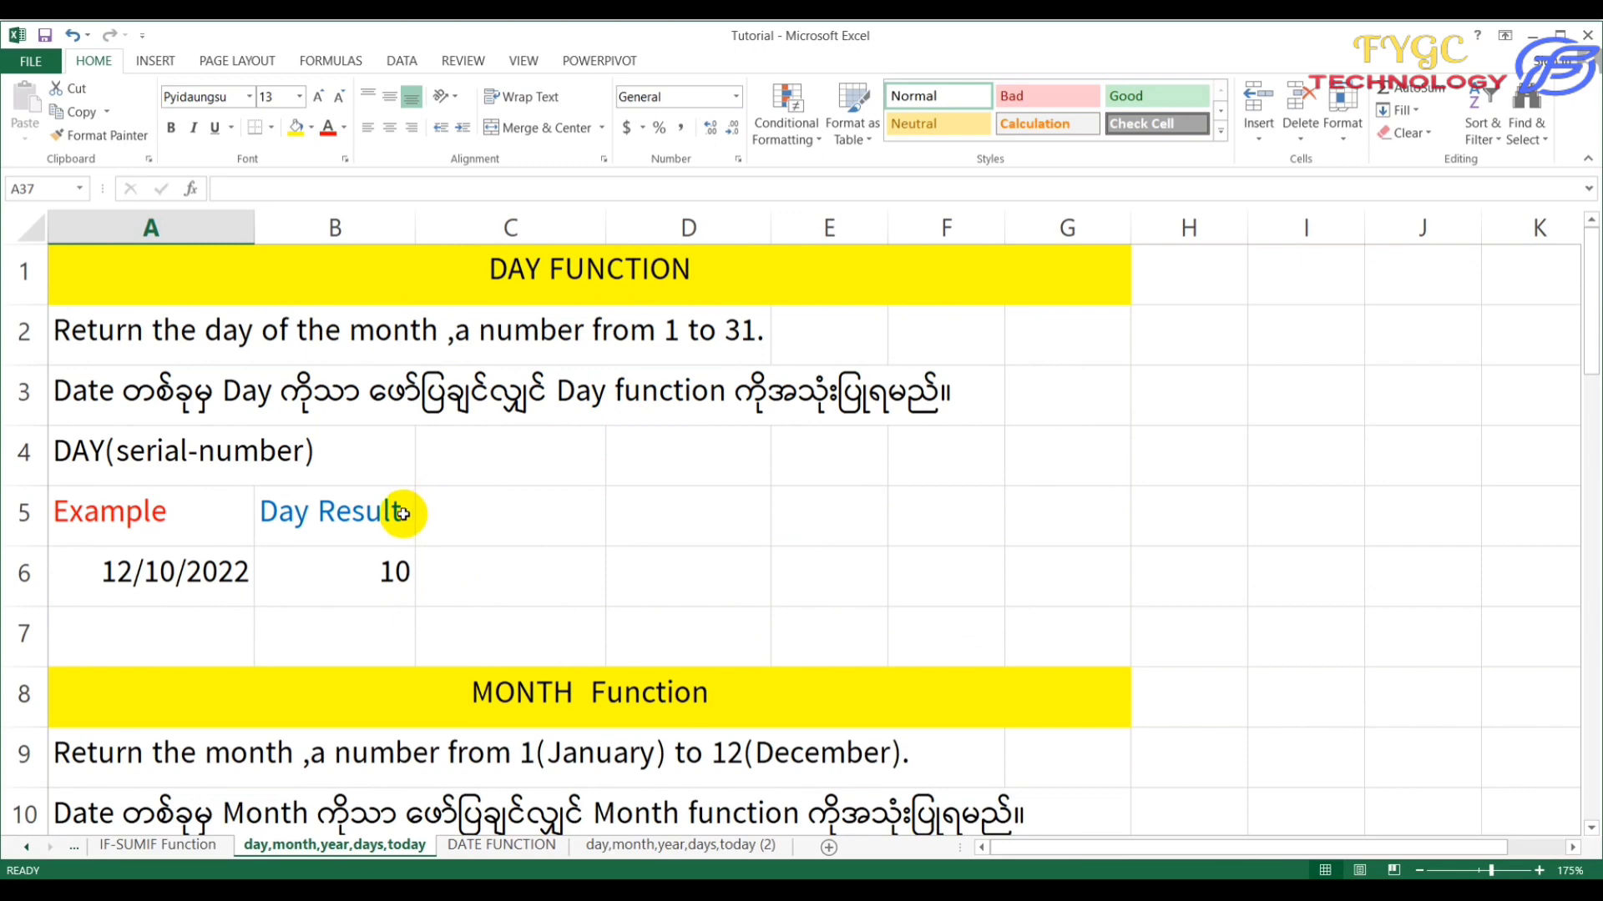
Step: Scroll past the MONTH, YEAR and DAYS (77) examples to TODAY showing 12/11/2022 in A36
{"action": "scroll", "coordinate": [402, 514], "scroll_direction": "down", "scroll_amount": 1}
{"action": "scroll", "coordinate": [402, 513], "scroll_direction": "down", "scroll_amount": 1}
{"action": "scroll", "coordinate": [402, 513], "scroll_direction": "down", "scroll_amount": 1}
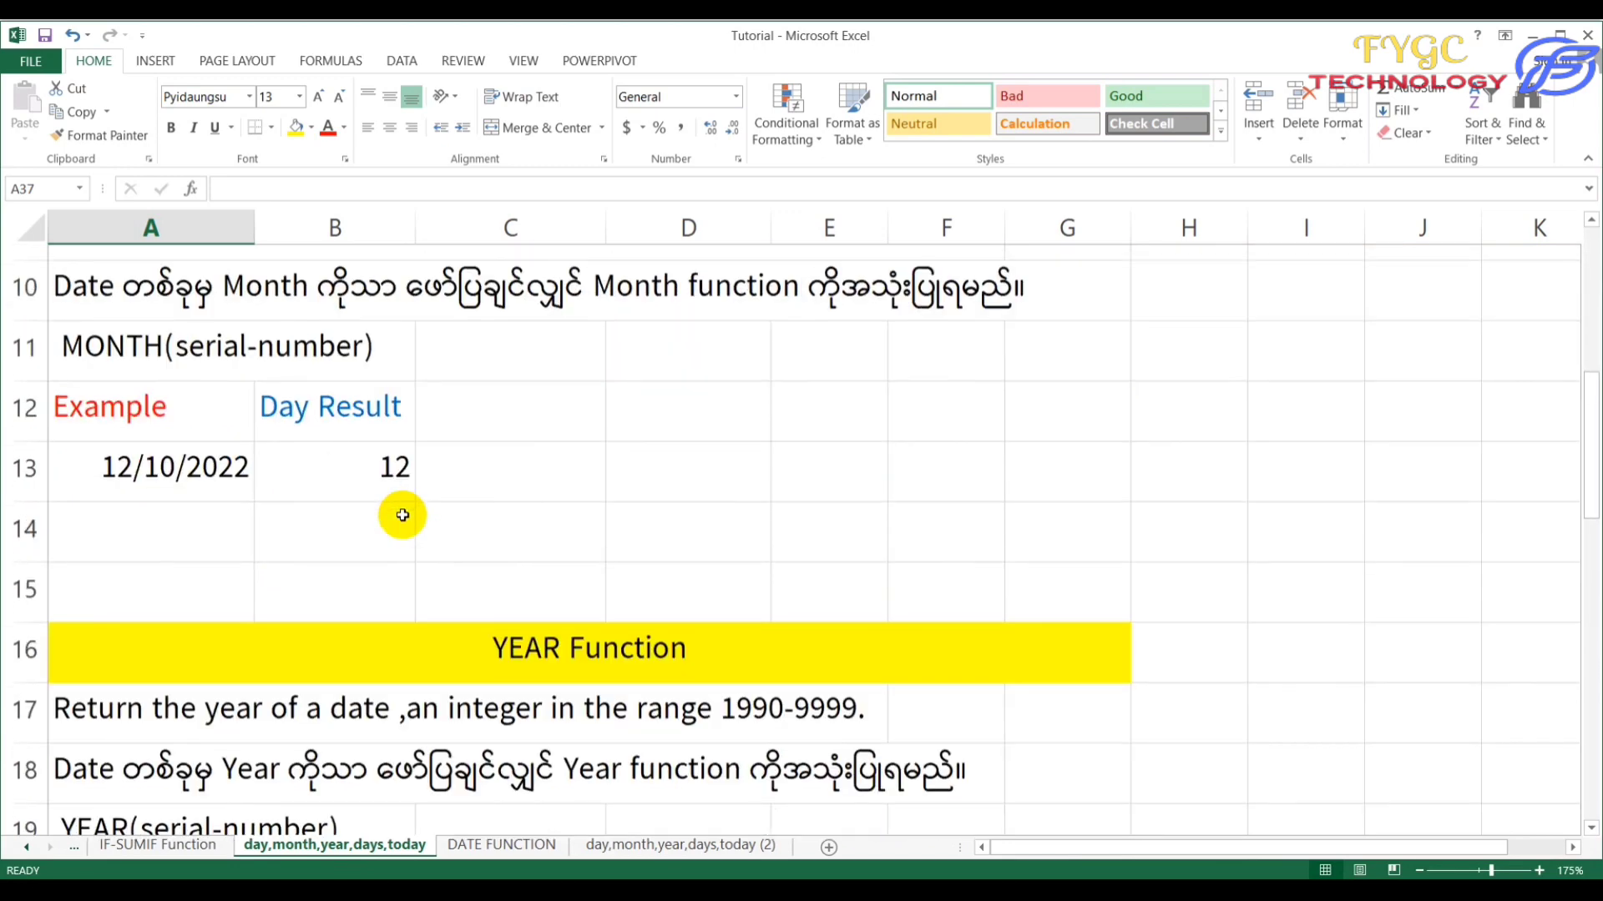
{"action": "scroll", "coordinate": [402, 513], "scroll_direction": "up", "scroll_amount": 1}
{"action": "scroll", "coordinate": [620, 482], "scroll_direction": "down", "scroll_amount": 1}
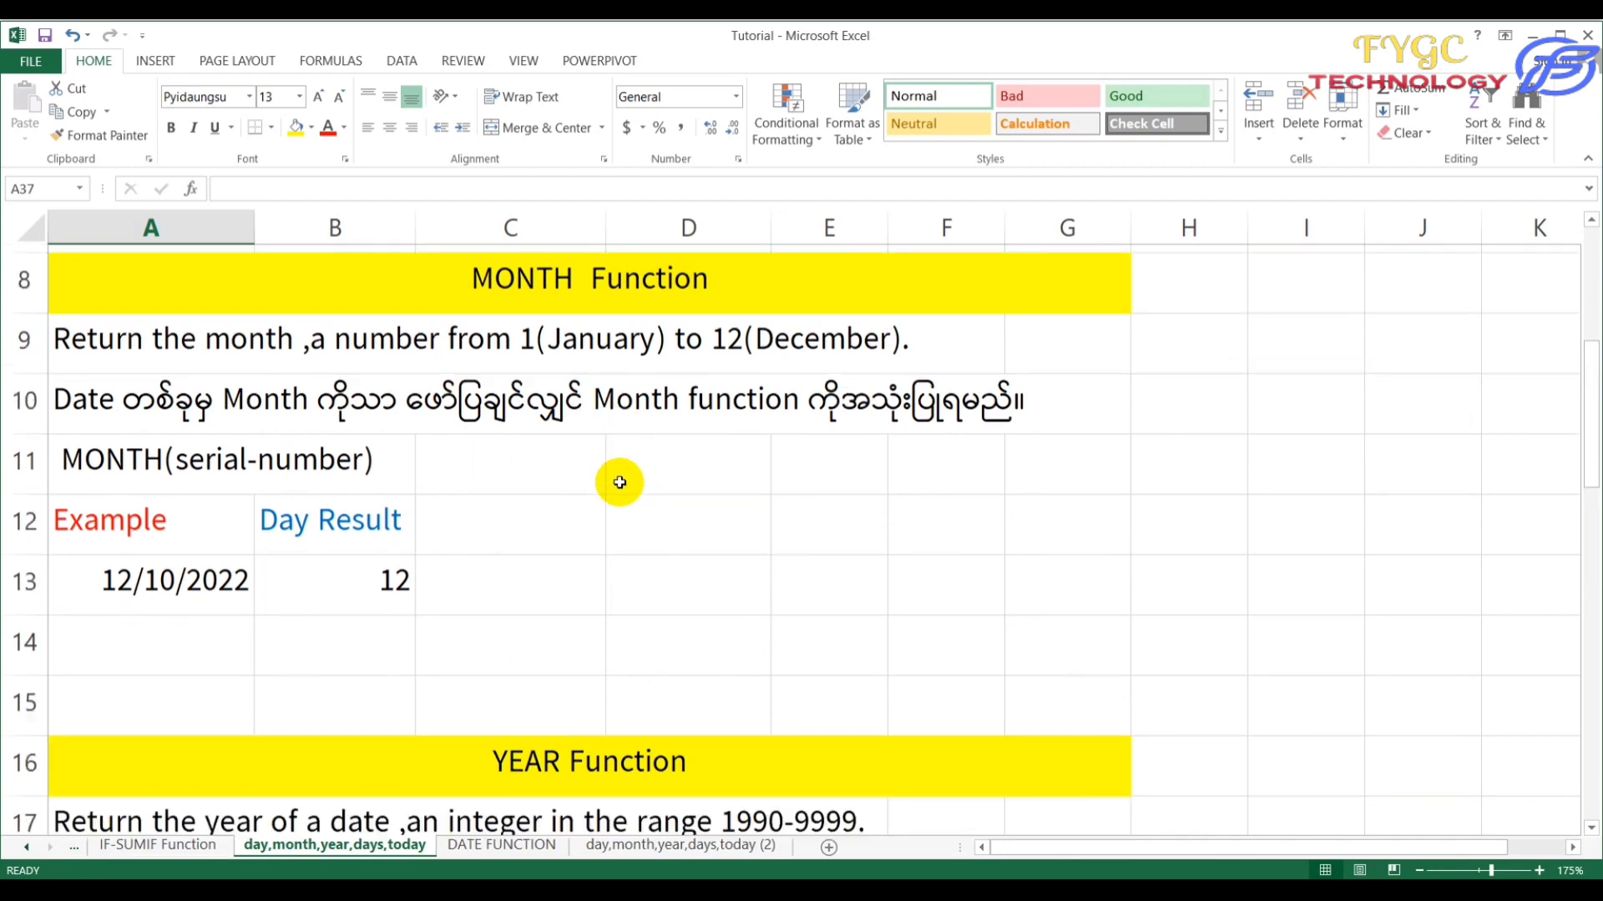
{"action": "scroll", "coordinate": [619, 482], "scroll_direction": "down", "scroll_amount": 1}
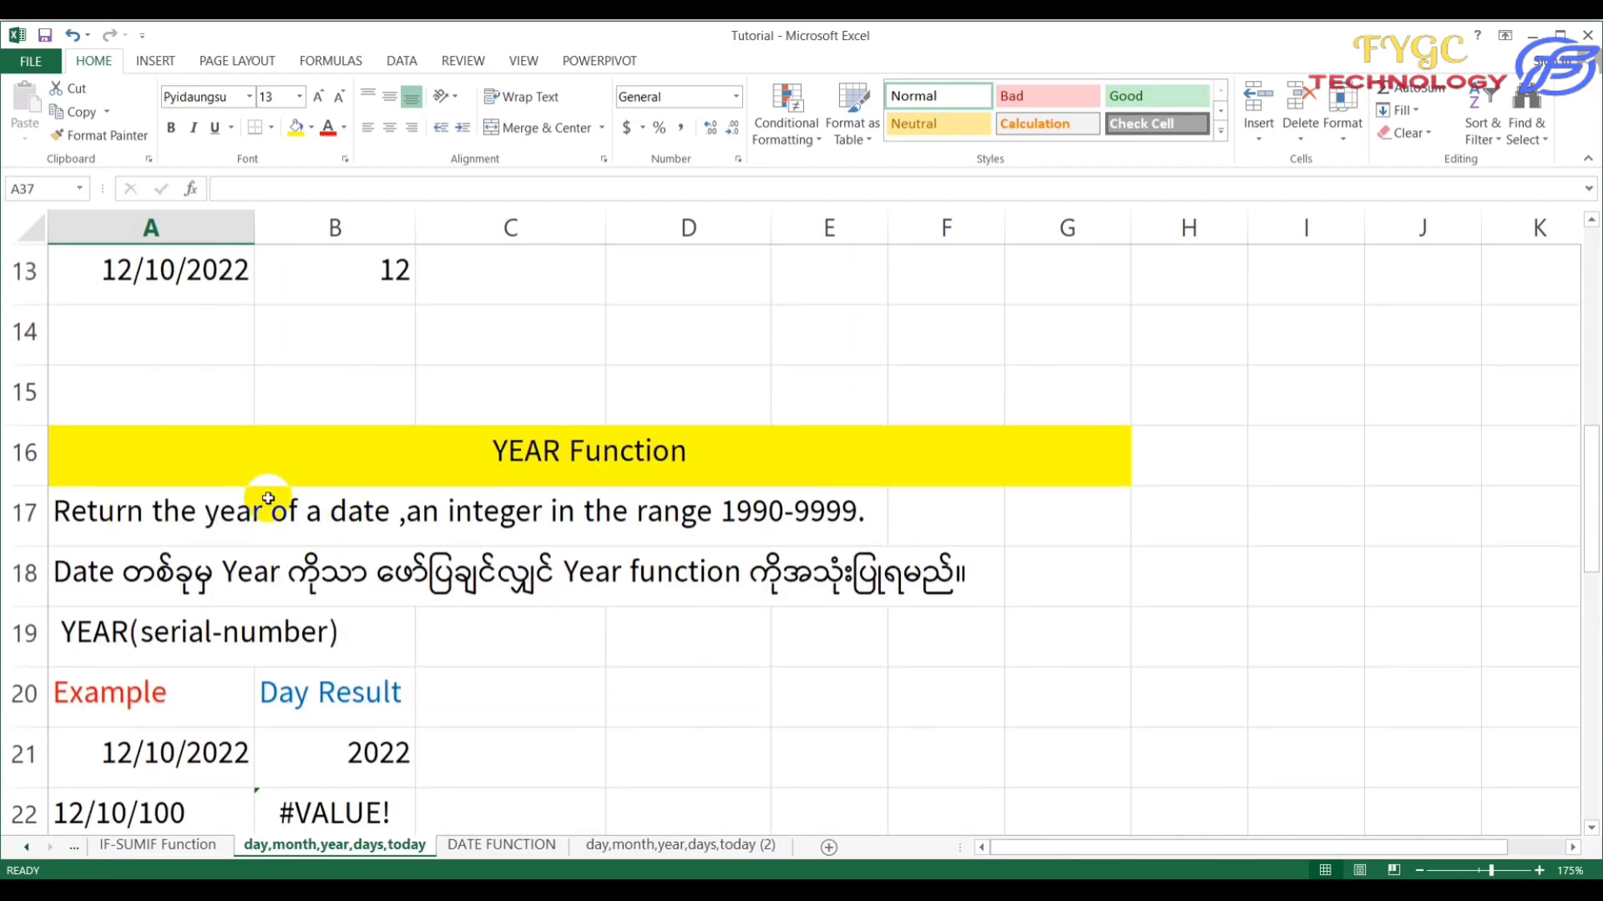
{"action": "scroll", "coordinate": [269, 498], "scroll_direction": "down", "scroll_amount": 1}
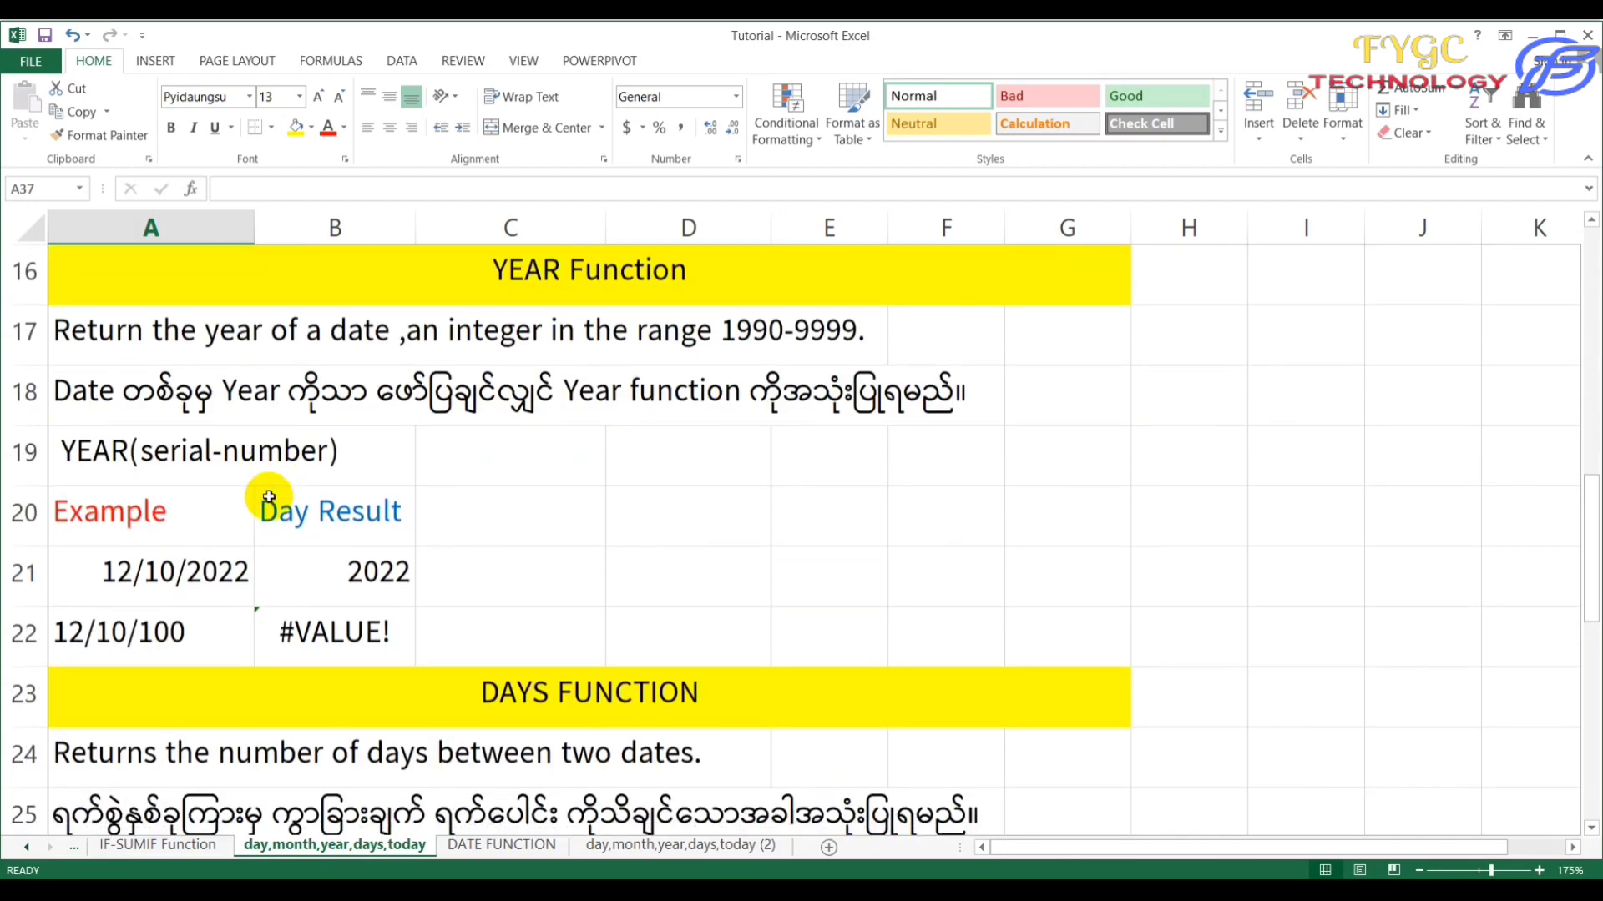
{"action": "scroll", "coordinate": [268, 498], "scroll_direction": "down", "scroll_amount": 1}
{"action": "scroll", "coordinate": [269, 498], "scroll_direction": "down", "scroll_amount": 1}
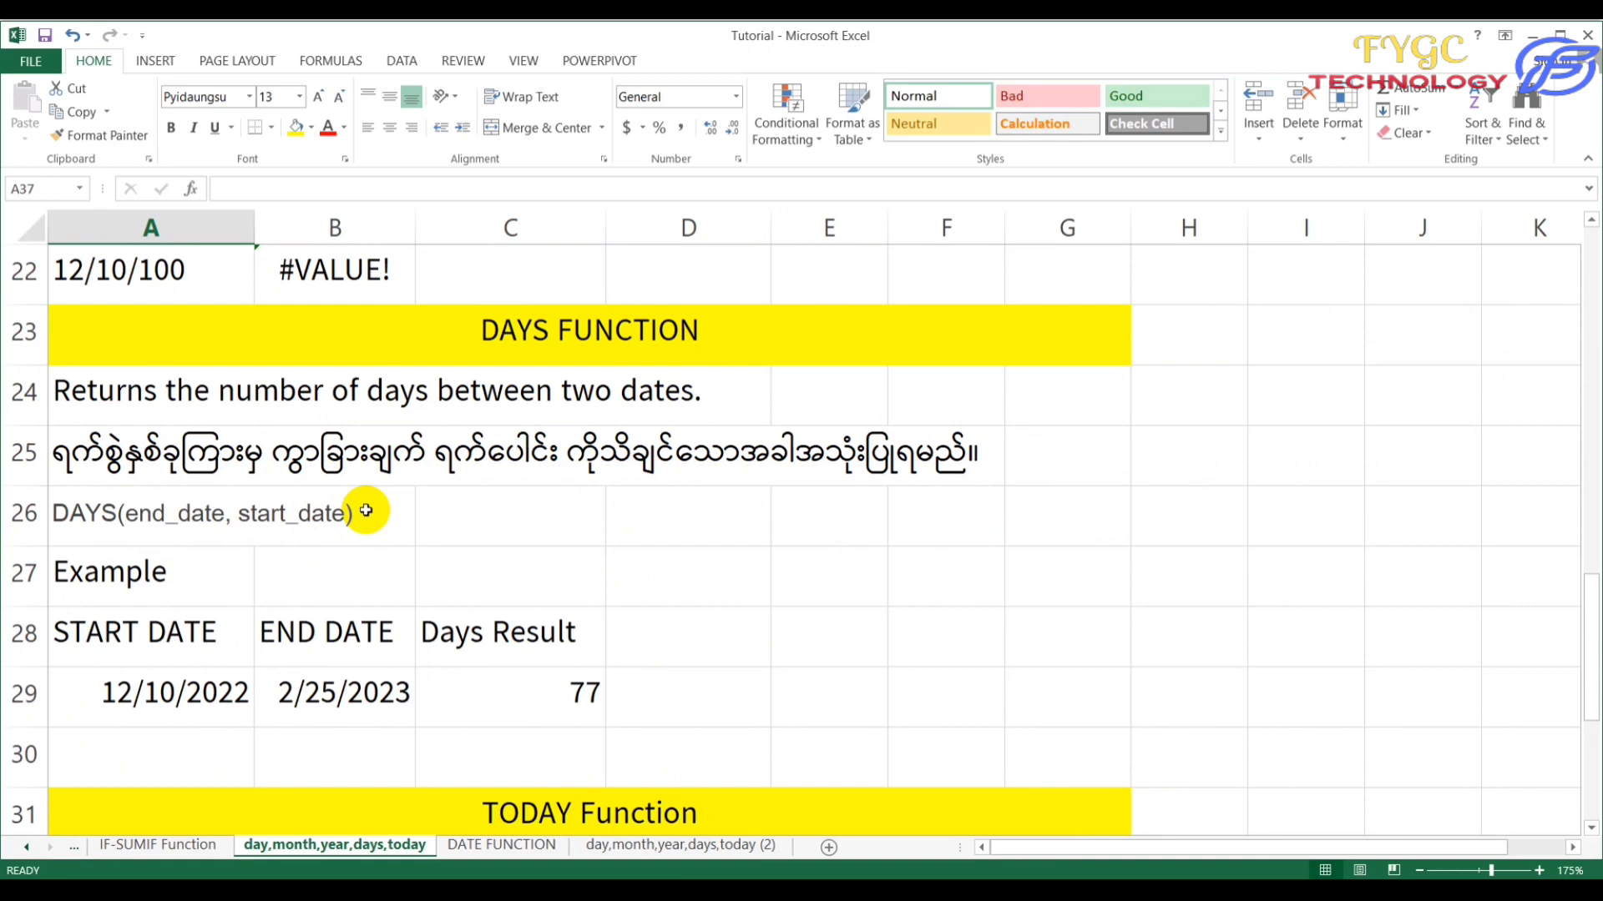
{"action": "scroll", "coordinate": [525, 512], "scroll_direction": "down", "scroll_amount": 2}
{"action": "scroll", "coordinate": [526, 537], "scroll_direction": "down", "scroll_amount": 1}
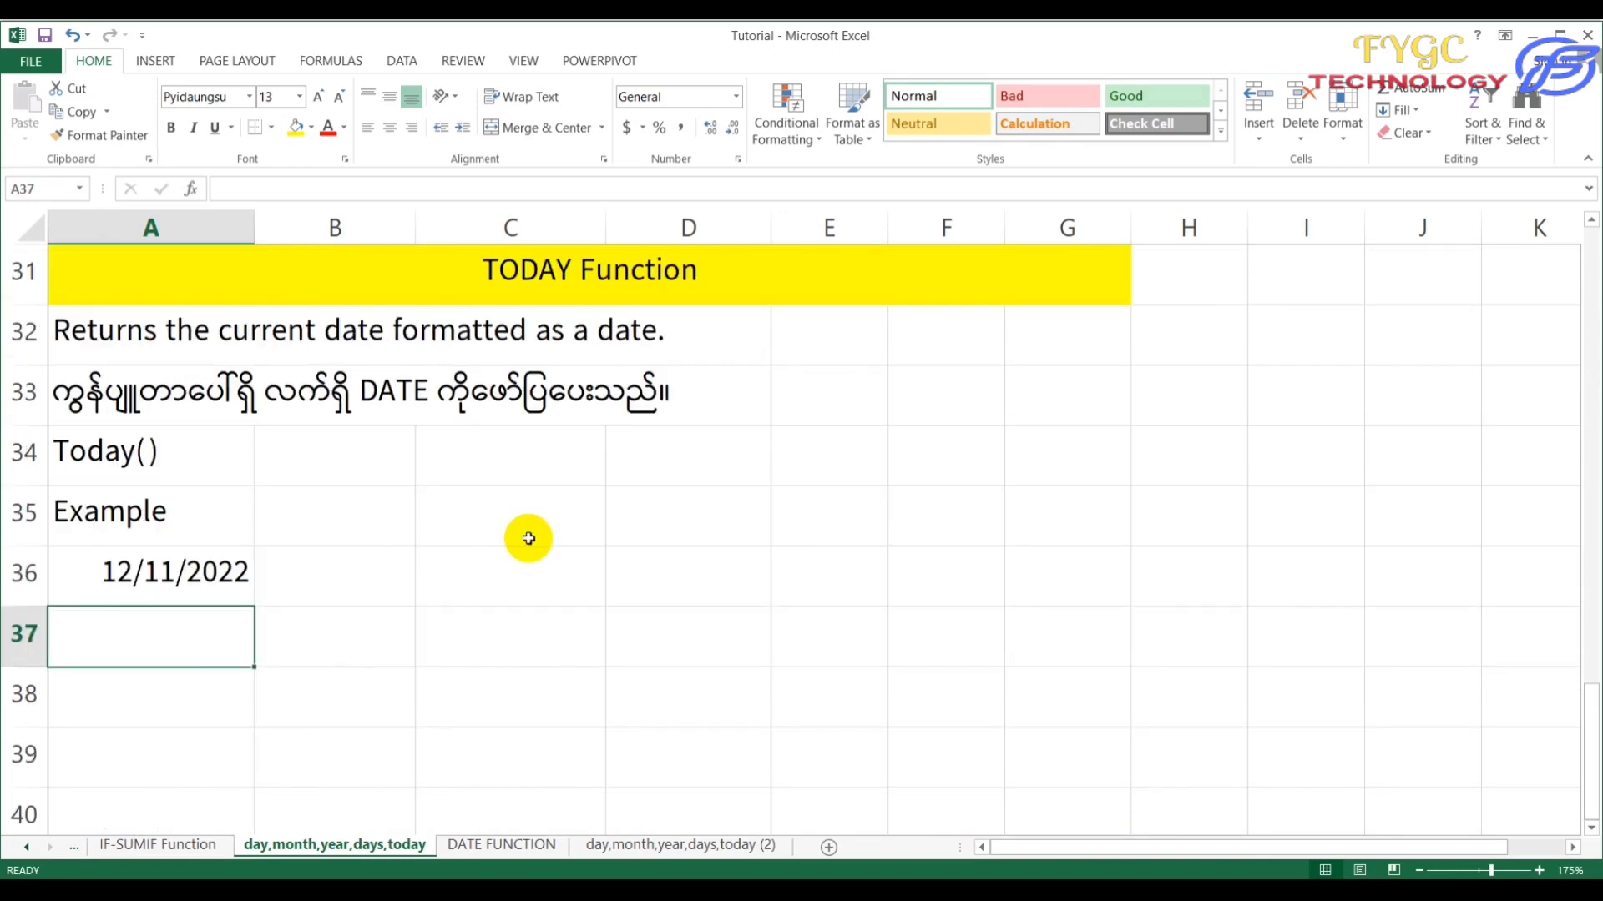
{"action": "scroll", "coordinate": [526, 538], "scroll_direction": "up", "scroll_amount": 1}
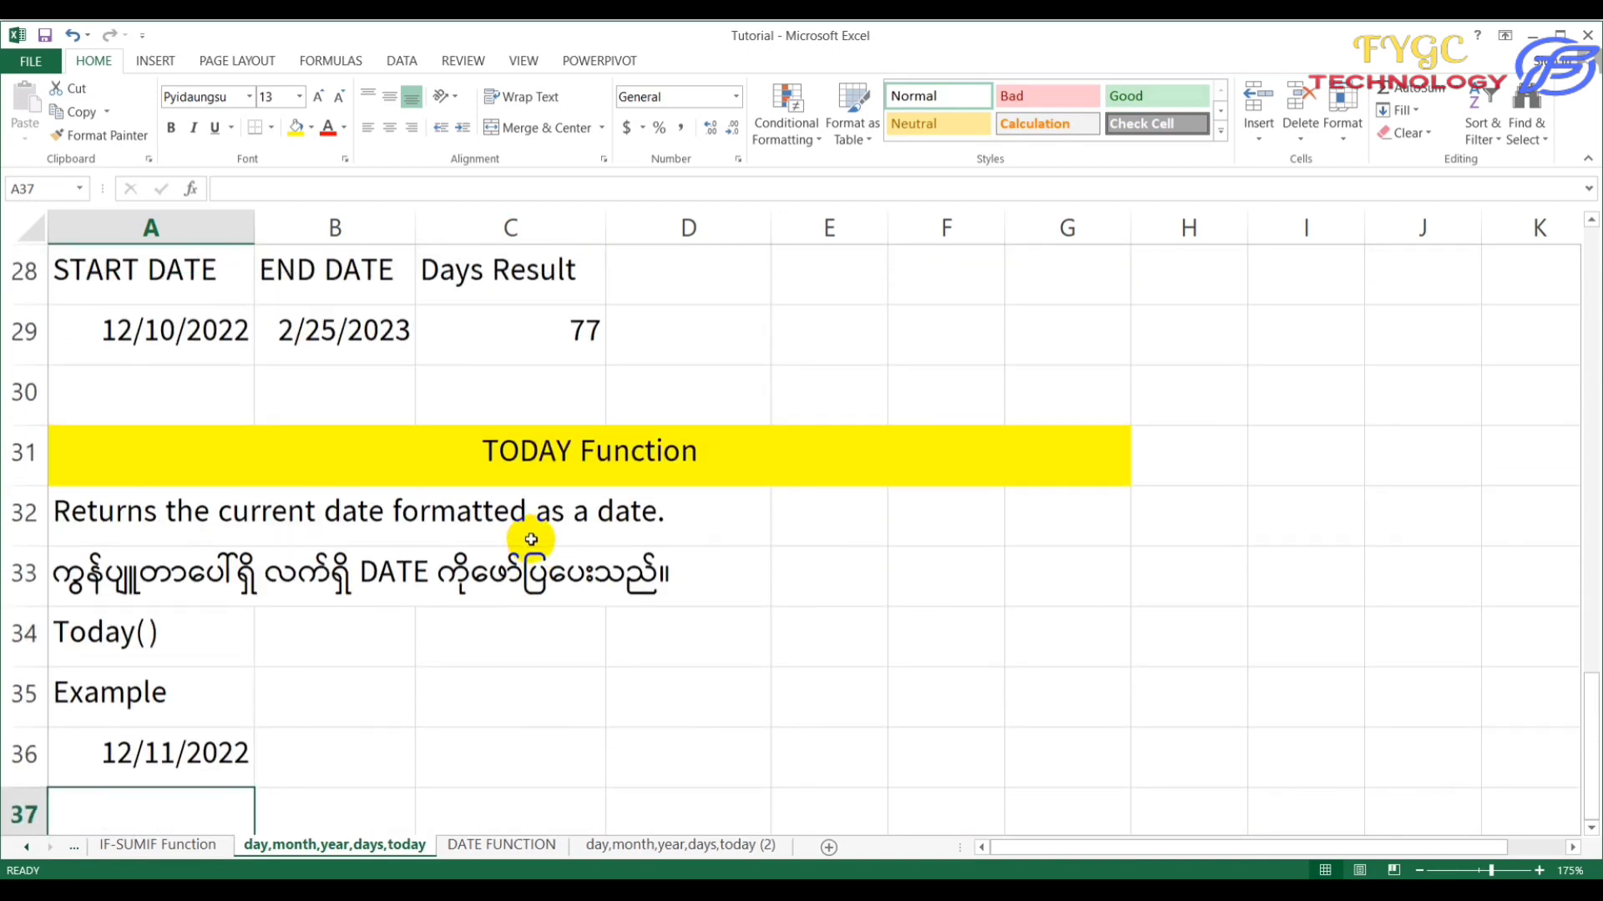